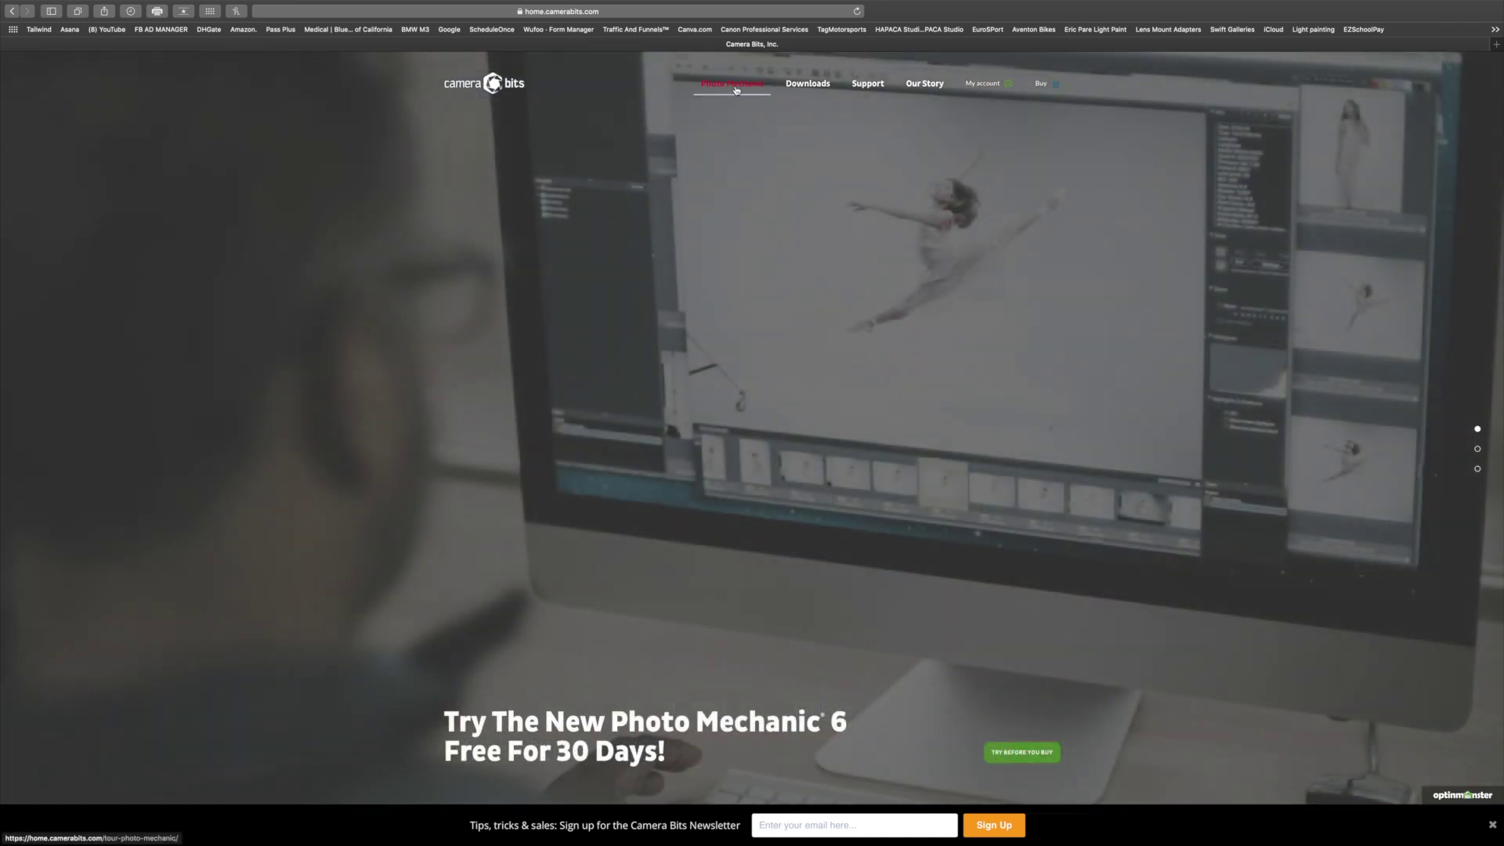
Switch from the Camera Bits website to Photo Mechanic 5.
{"action": "mouse_move", "coordinate": [737, 90]}
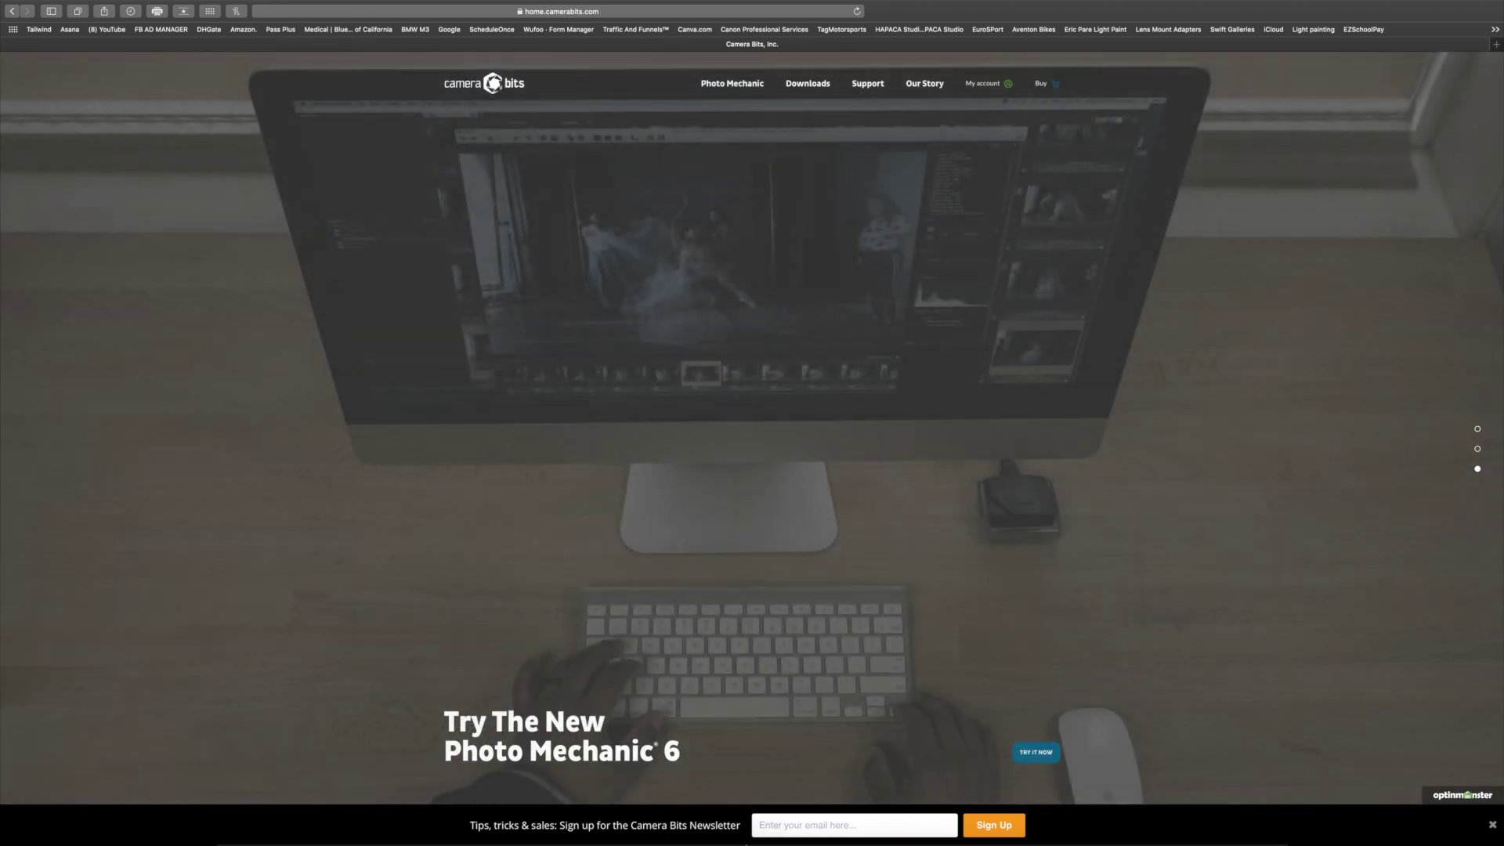
{"action": "mouse_move", "coordinate": [710, 829]}
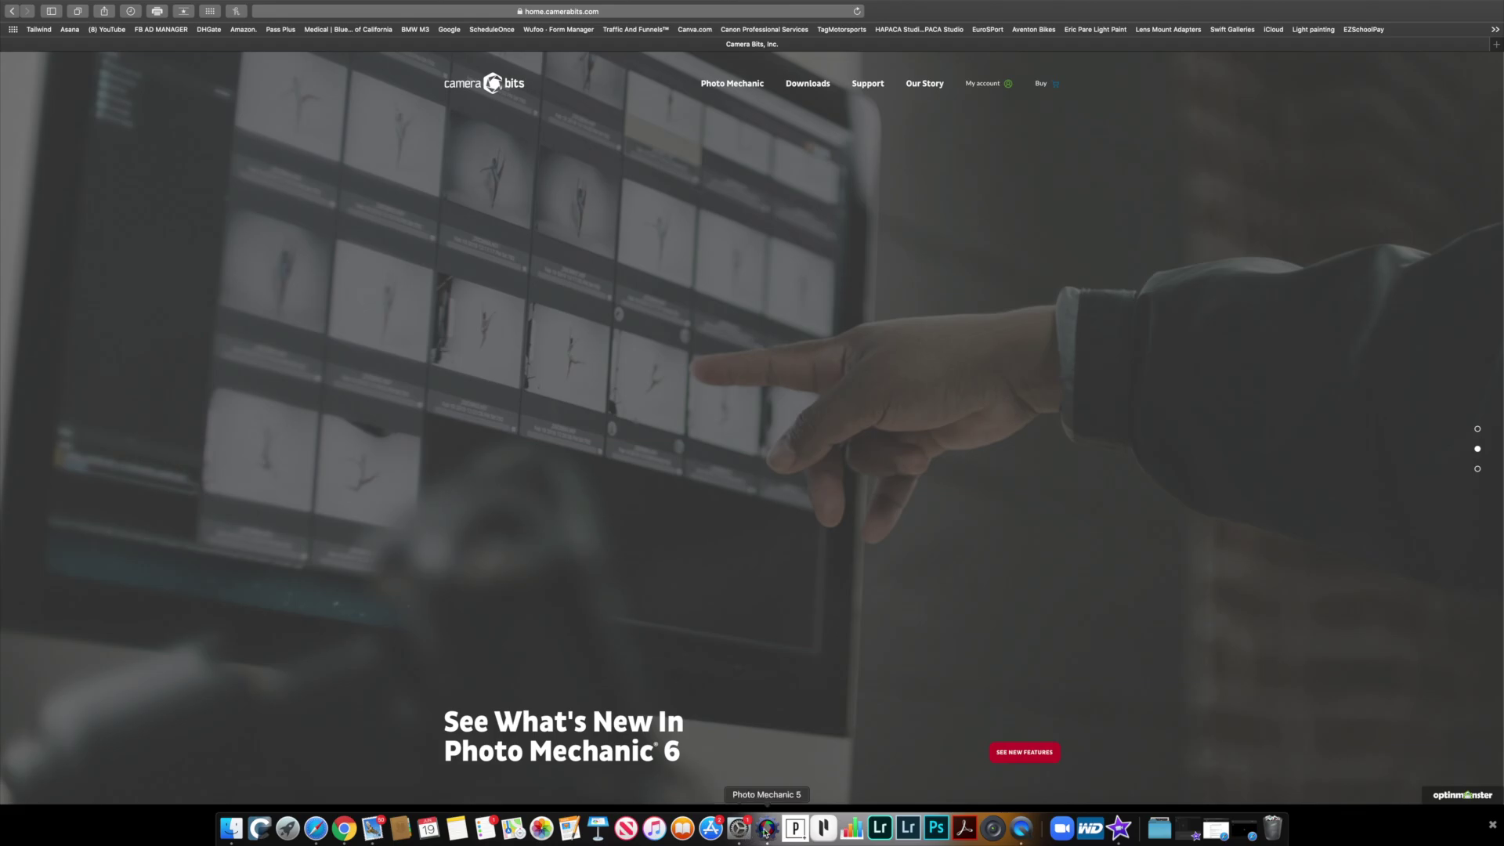
{"action": "left_click", "coordinate": [766, 830]}
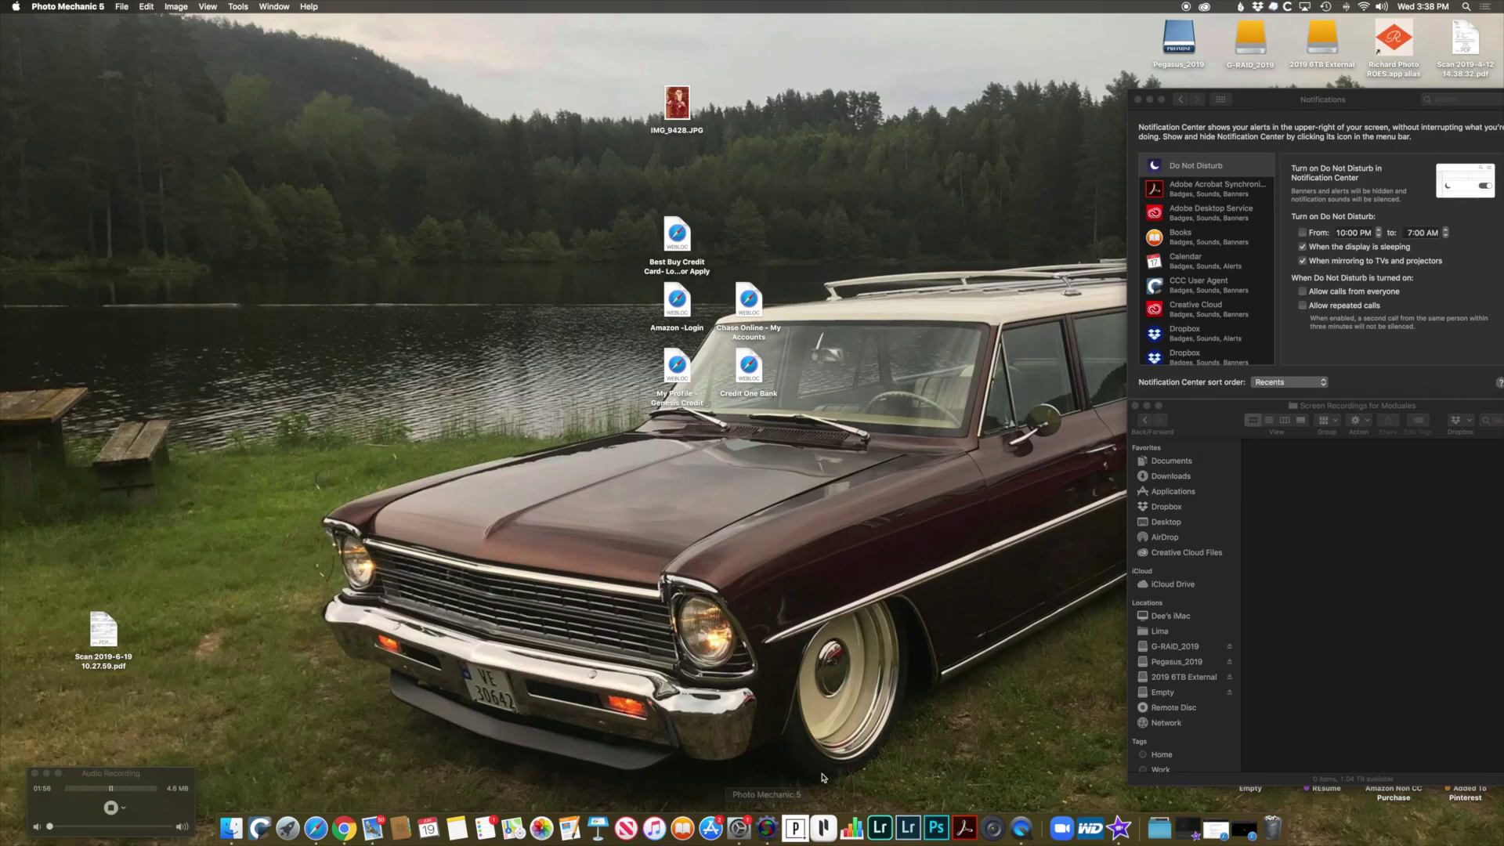
{"action": "right_click", "coordinate": [770, 832]}
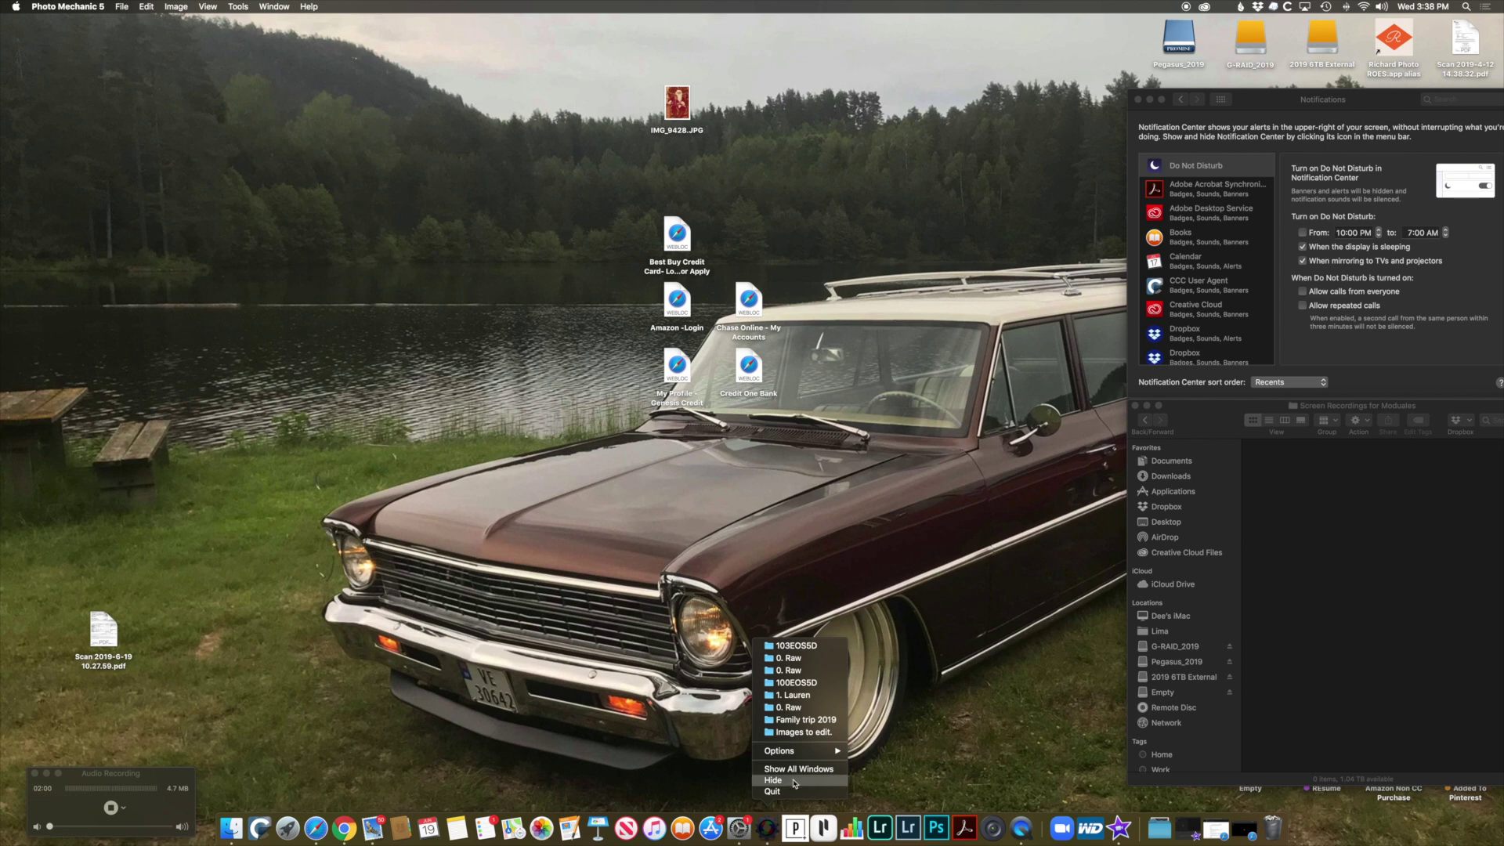
{"action": "mouse_move", "coordinate": [811, 753]}
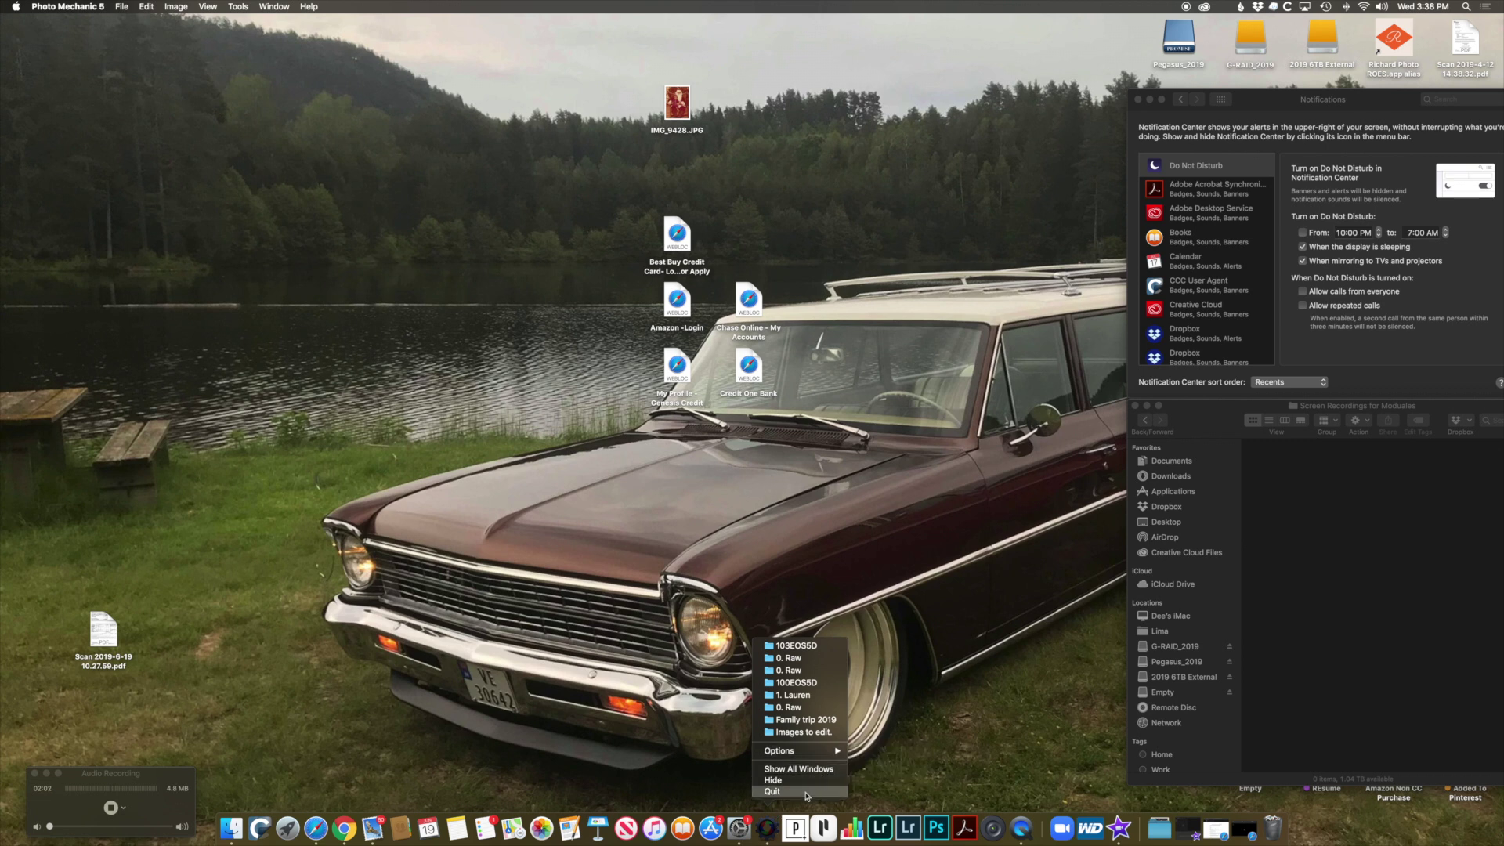
{"action": "left_click", "coordinate": [769, 828]}
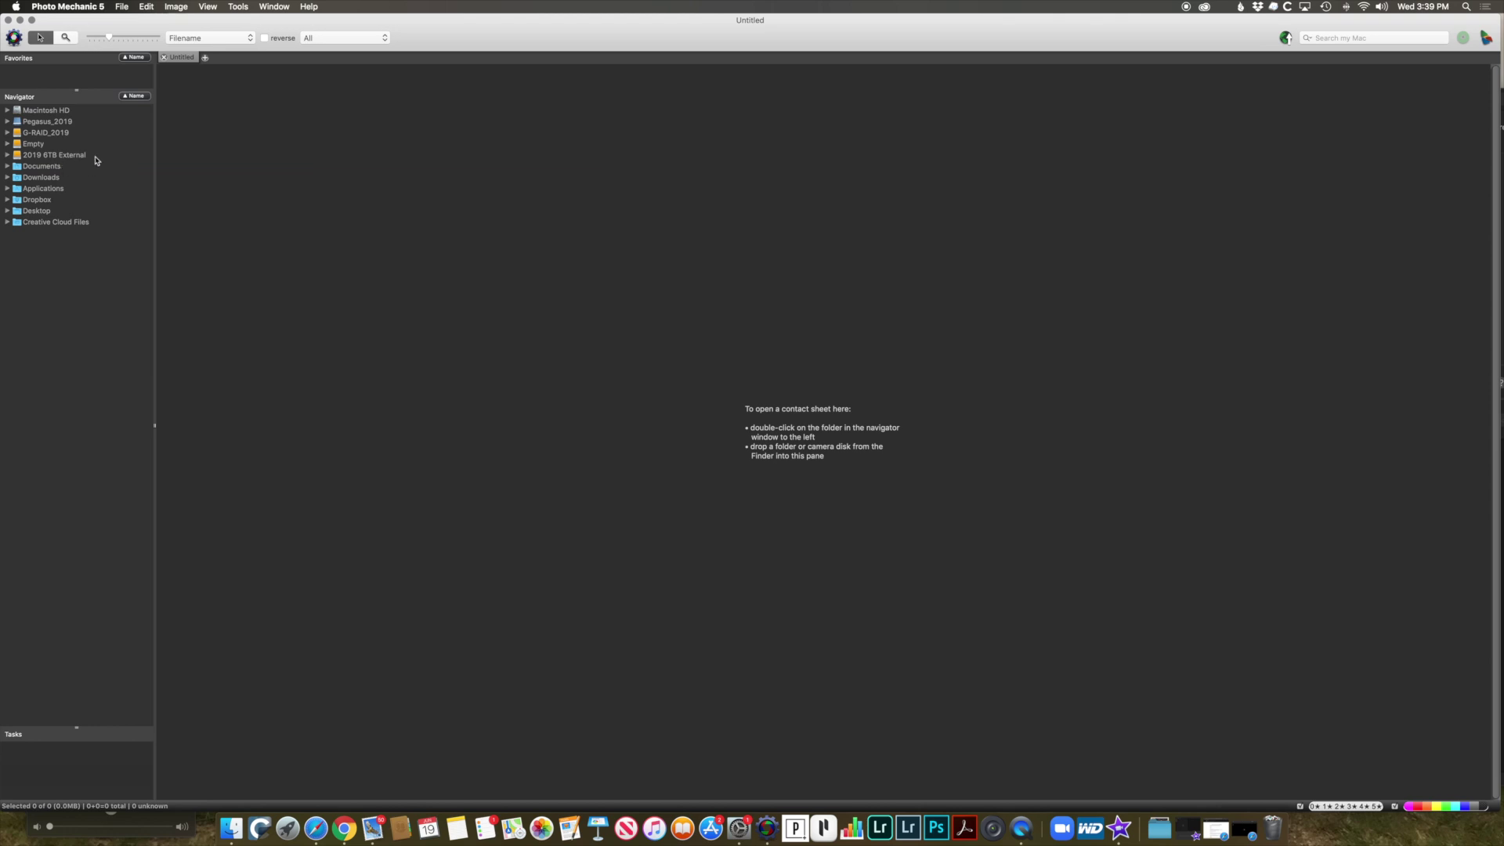
Expand the 2019 6TB External drive and open its Family trip 2019 folder as a contact sheet.
{"action": "left_click", "coordinate": [7, 156]}
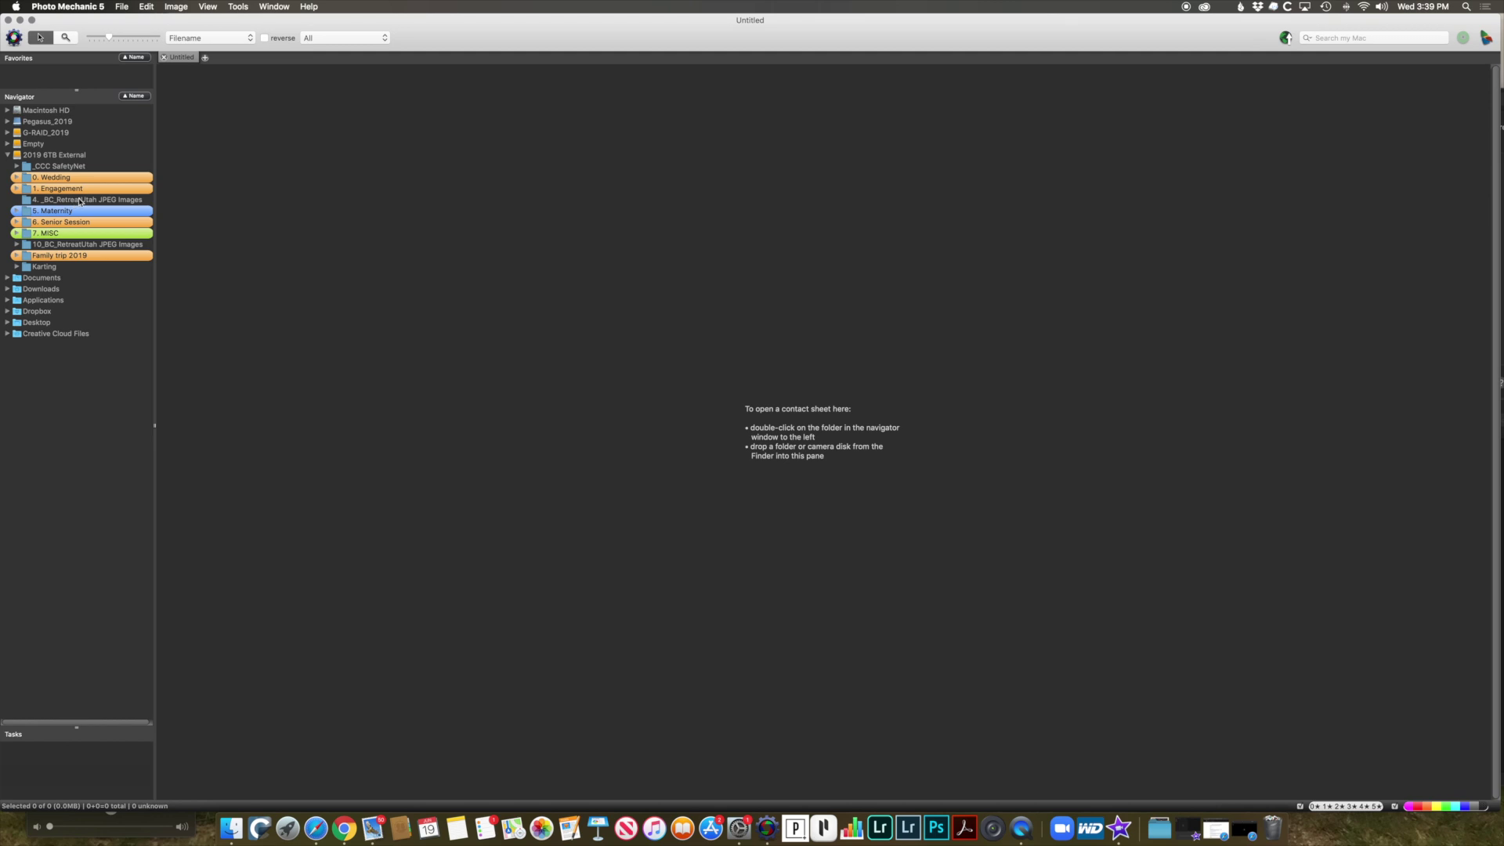
{"action": "left_click_drag", "start_coordinate": [79, 202], "coordinate": [81, 202]}
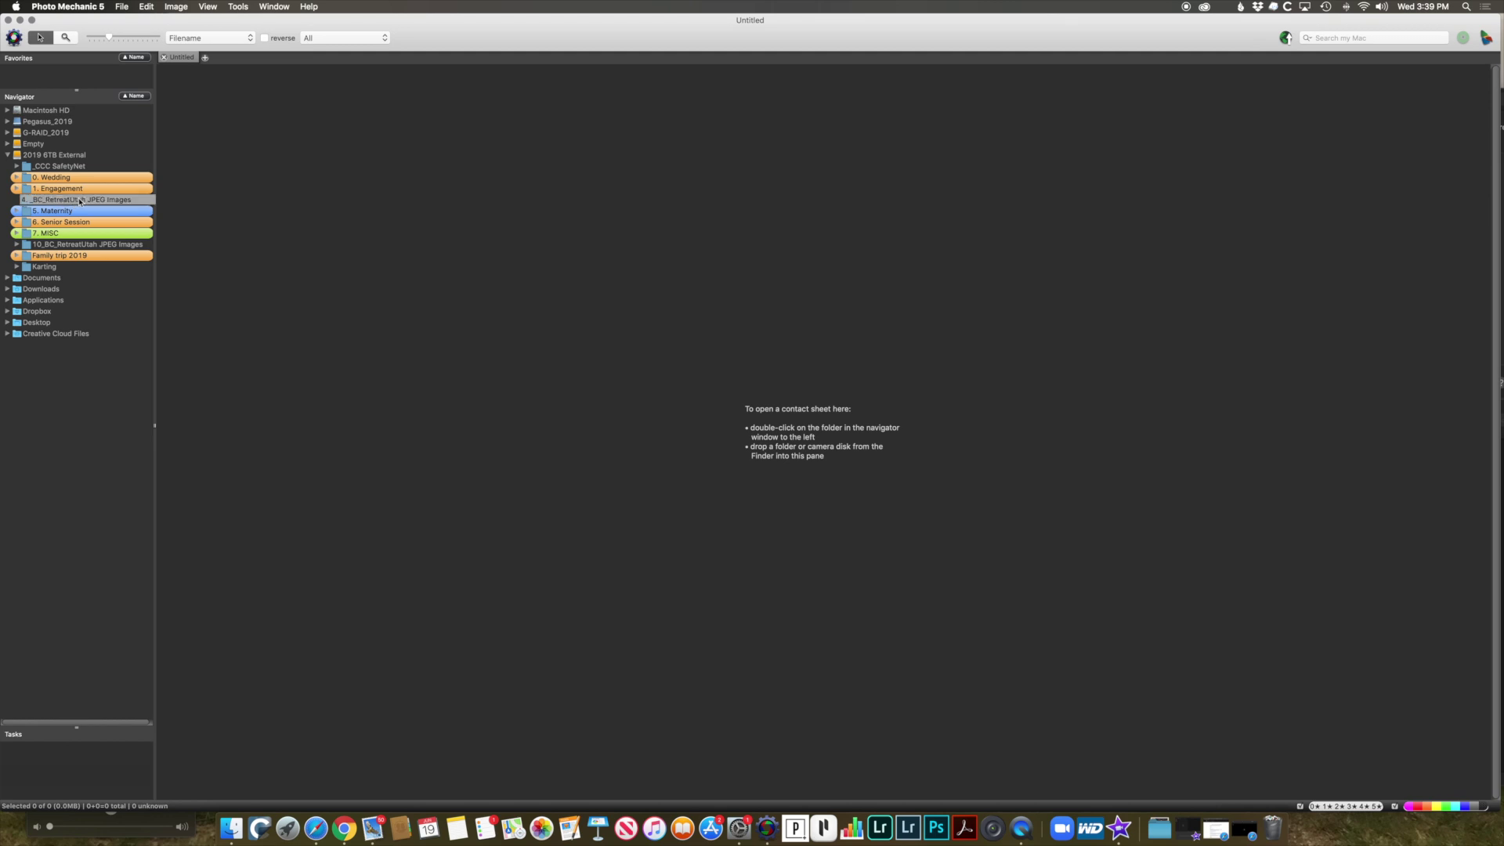
{"action": "left_click_drag", "start_coordinate": [81, 201], "coordinate": [16, 191]}
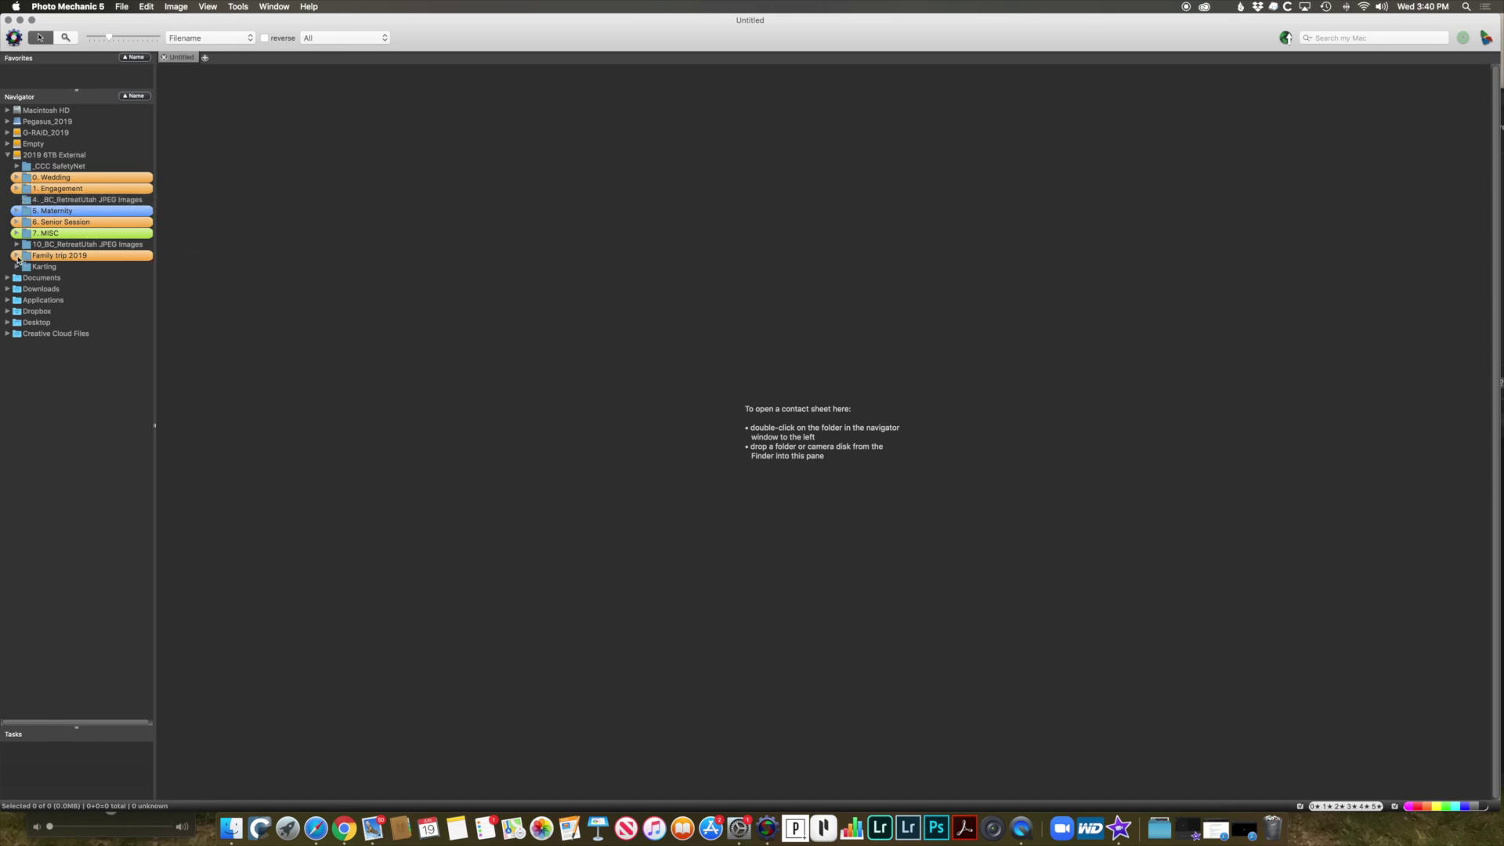
{"action": "left_click", "coordinate": [16, 256]}
{"action": "left_click", "coordinate": [54, 258]}
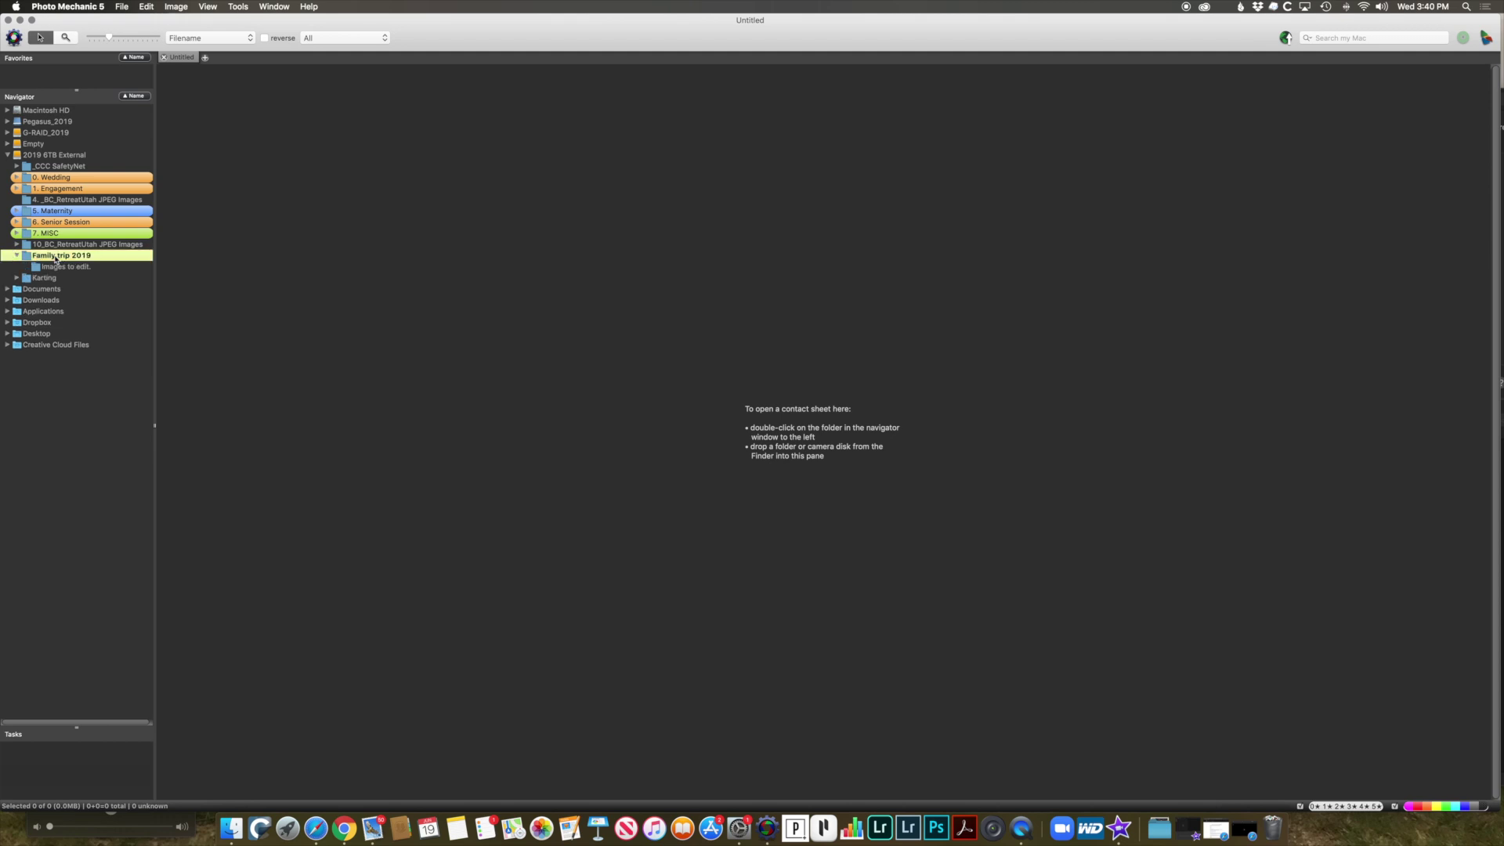
{"action": "double_click", "coordinate": [55, 256]}
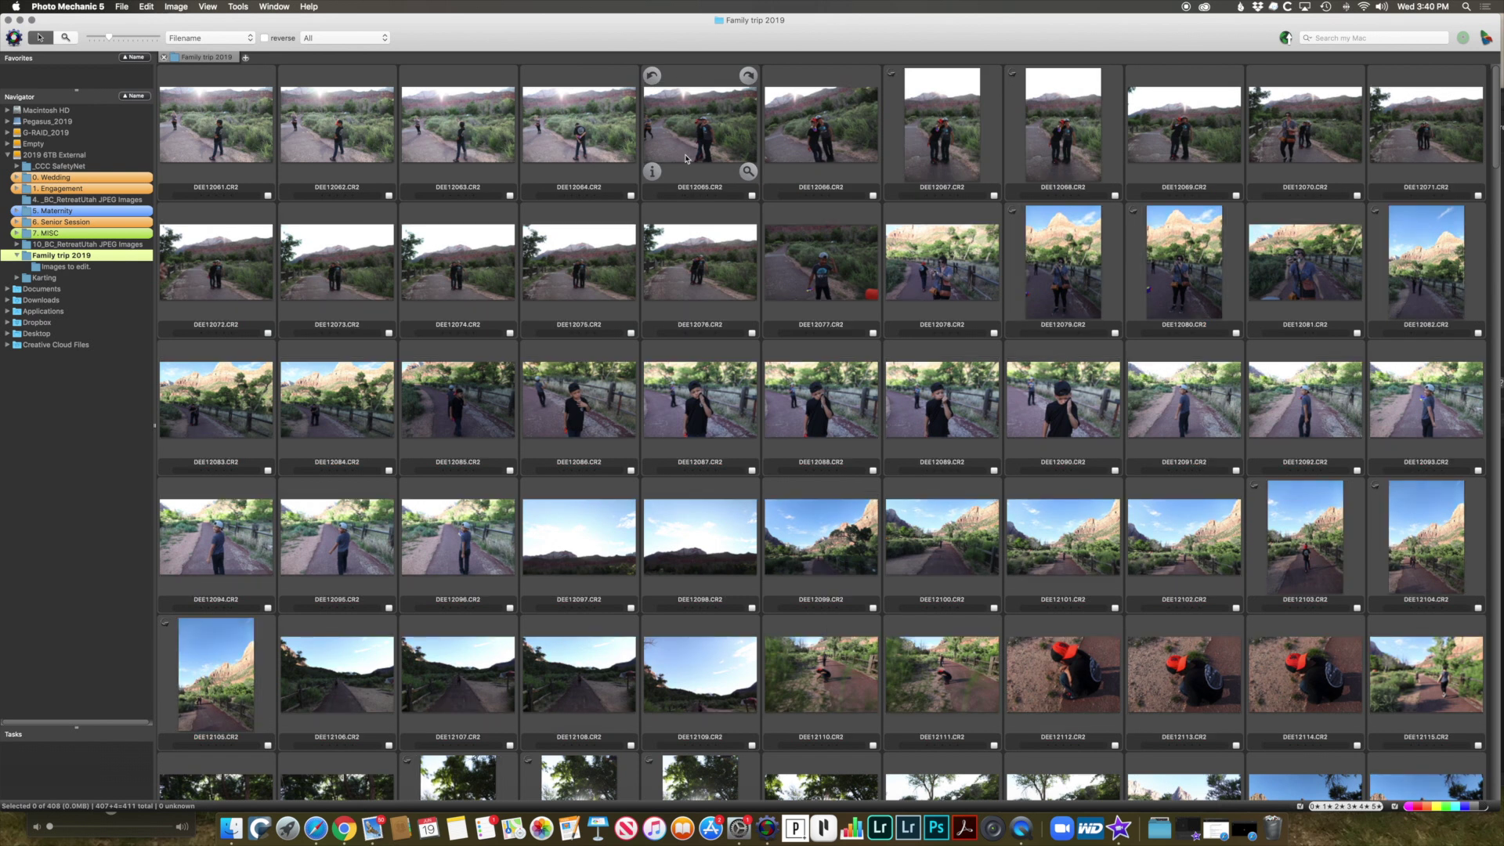
Open DEE12063.CR2 from the contact sheet in the preview window and switch the preview to DEE12061.CR2.
{"action": "scroll", "coordinate": [701, 157], "scroll_direction": "down", "scroll_amount": 20}
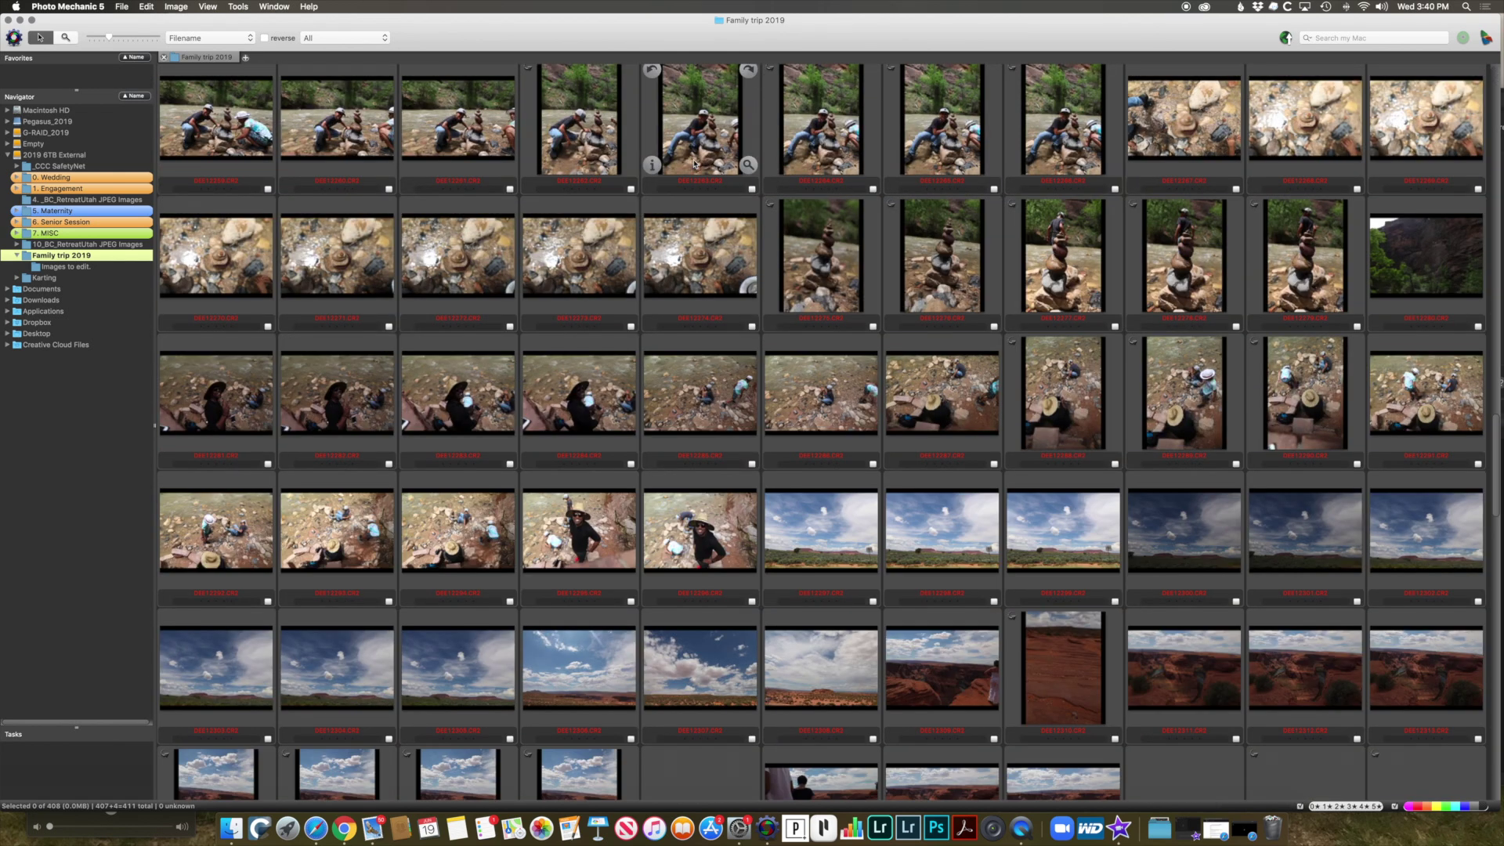
{"action": "scroll", "coordinate": [693, 164], "scroll_direction": "down", "scroll_amount": 20}
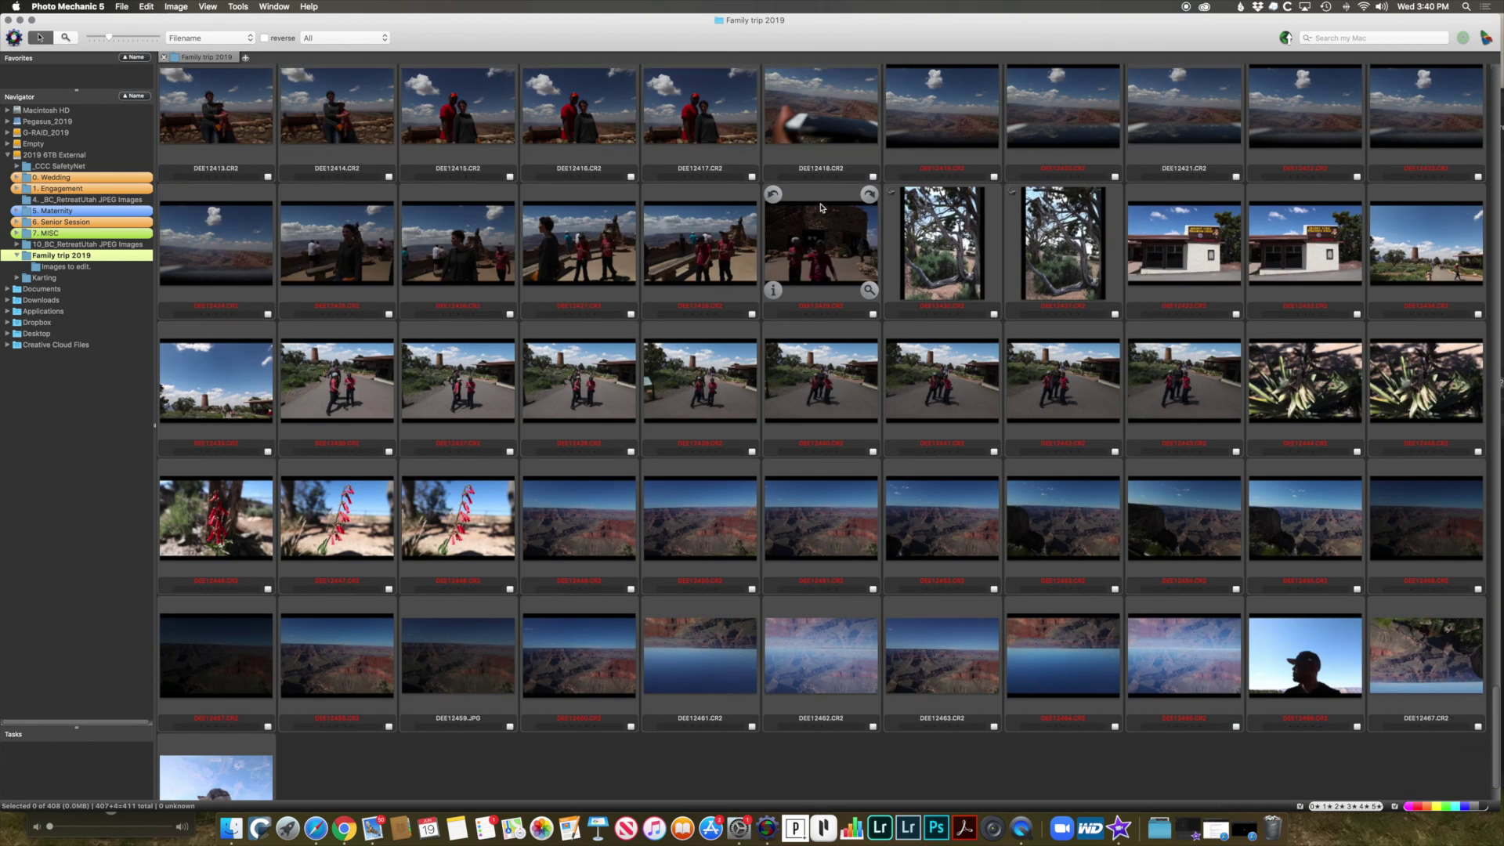
{"action": "scroll", "coordinate": [822, 208], "scroll_direction": "up", "scroll_amount": 20}
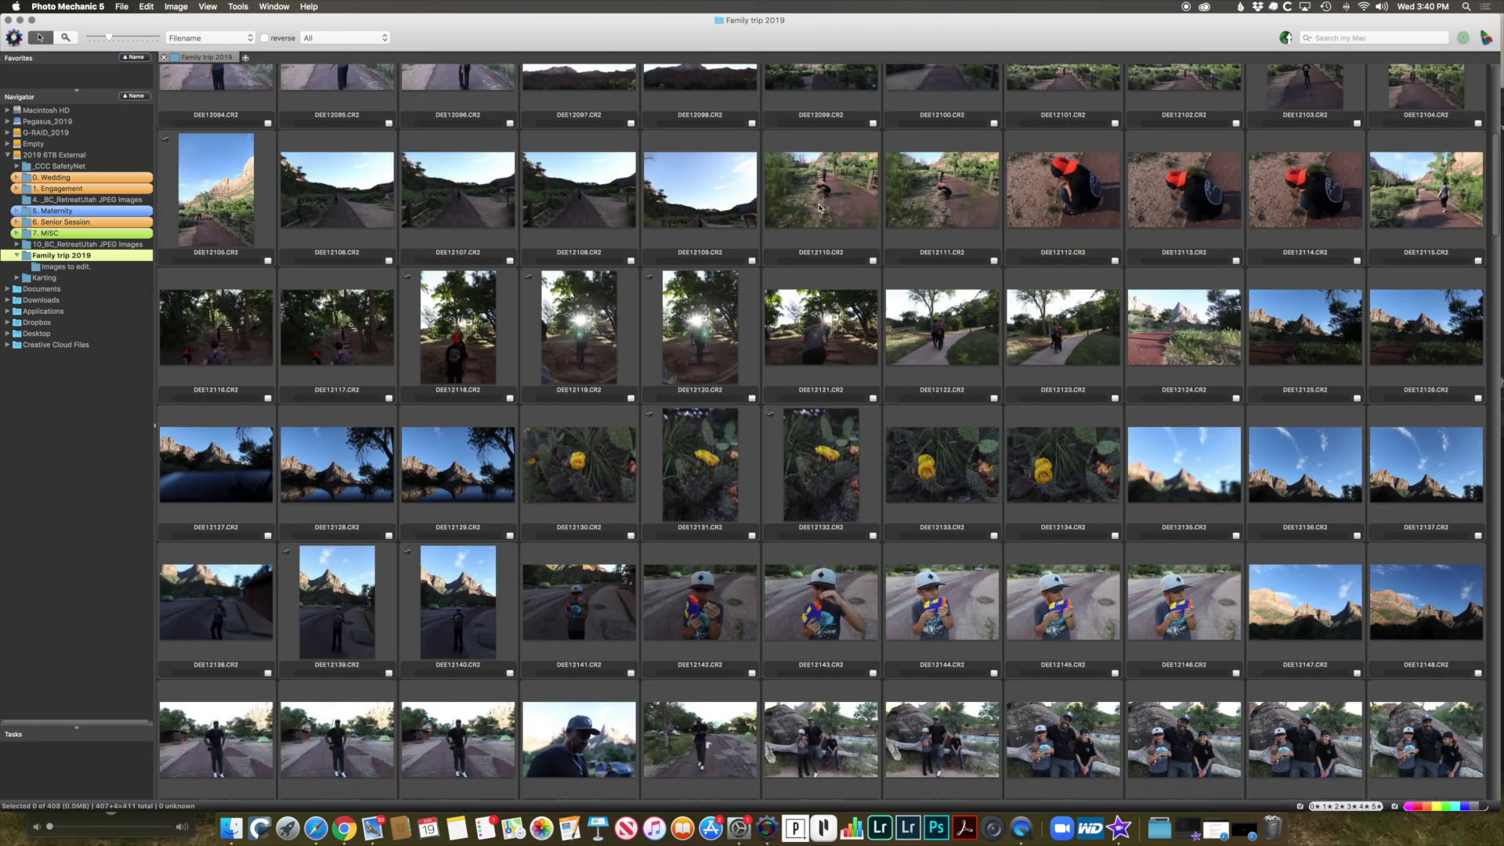
{"action": "scroll", "coordinate": [820, 208], "scroll_direction": "up", "scroll_amount": 6}
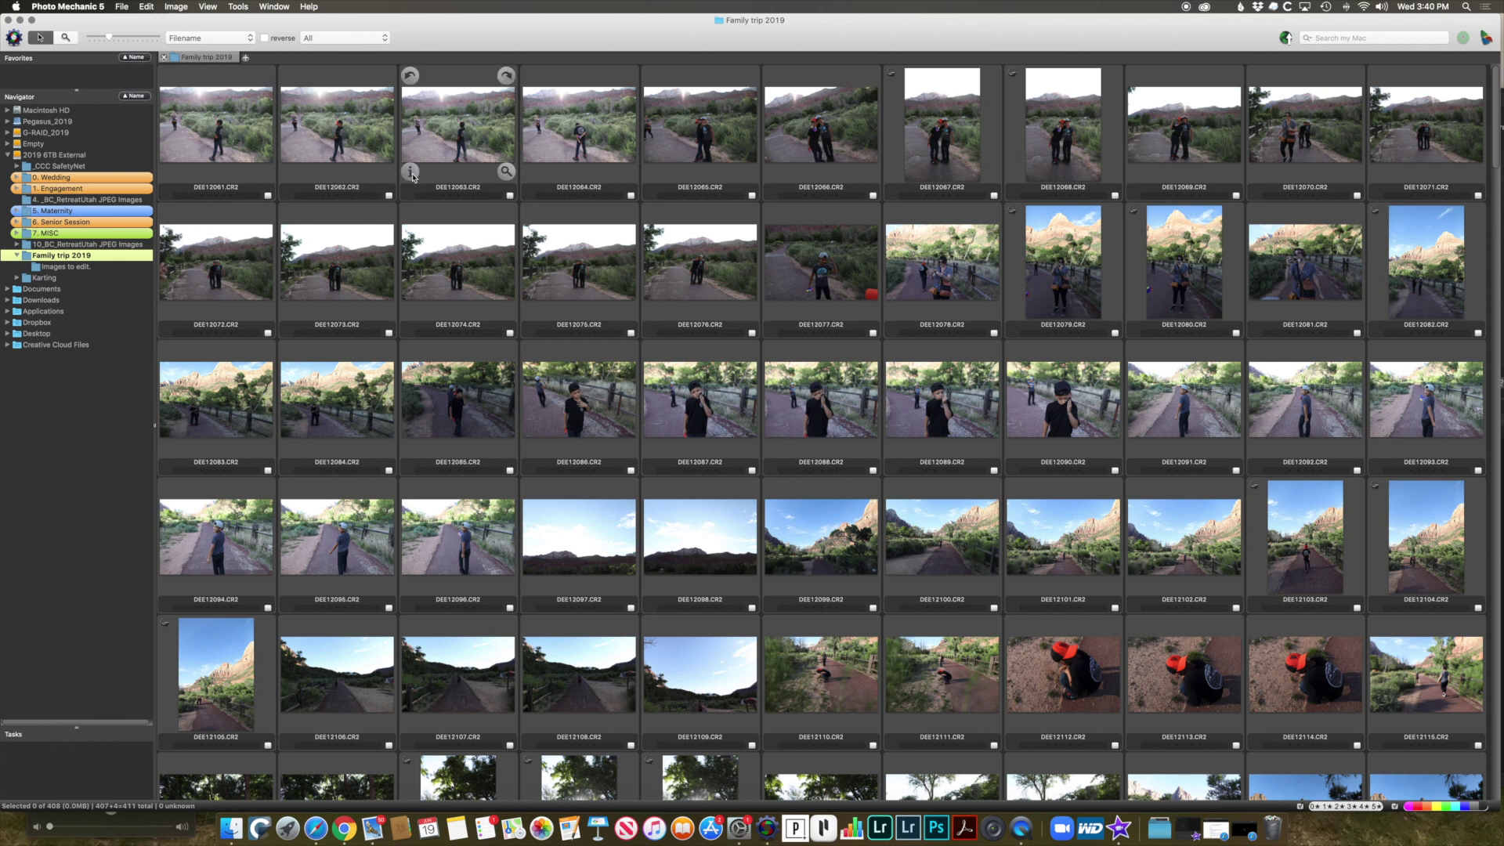
{"action": "left_click", "coordinate": [507, 172]}
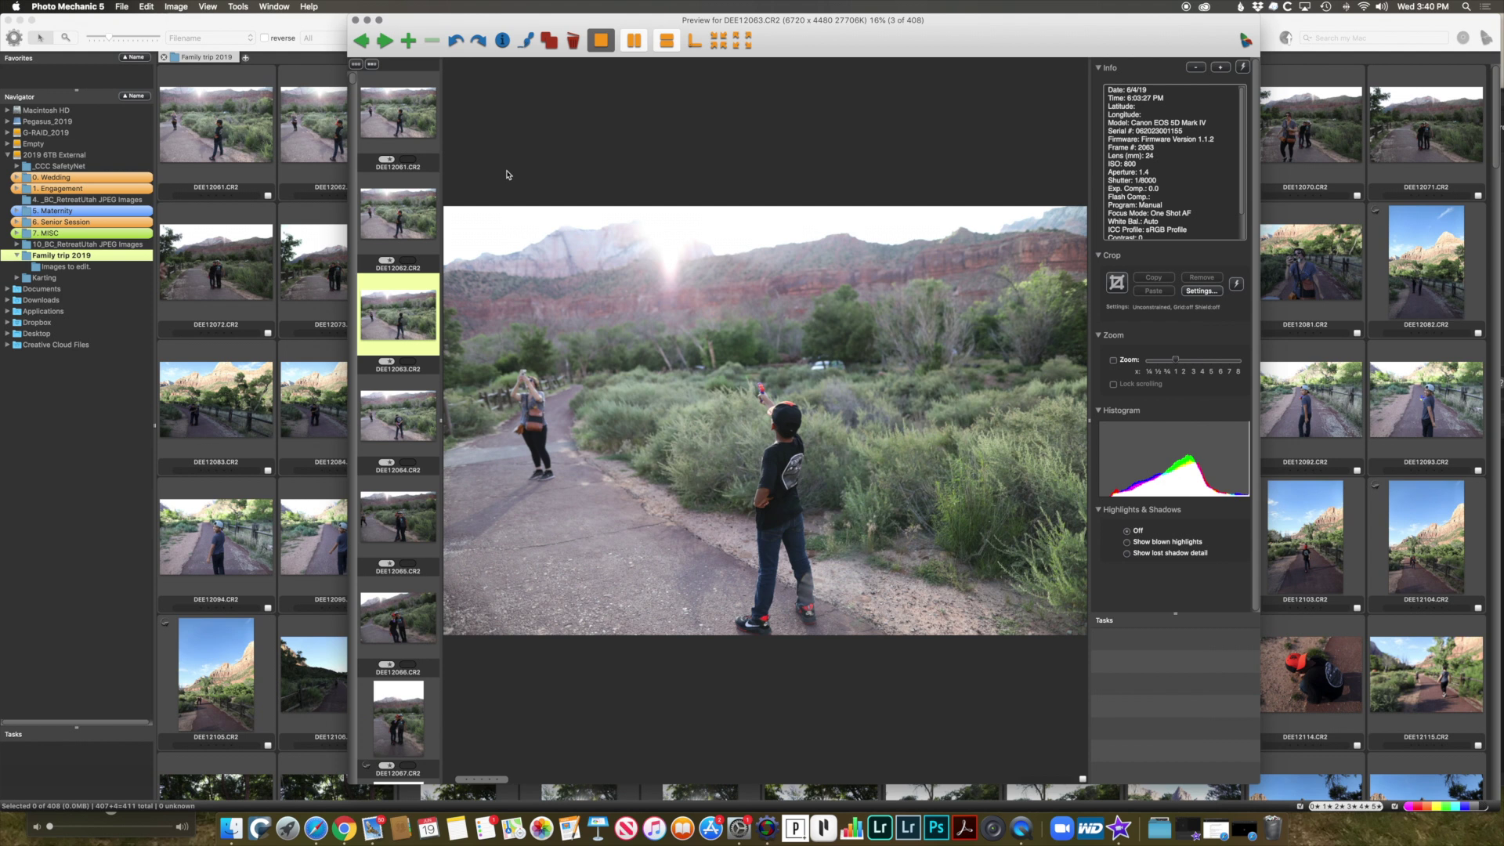
{"action": "left_click", "coordinate": [425, 150]}
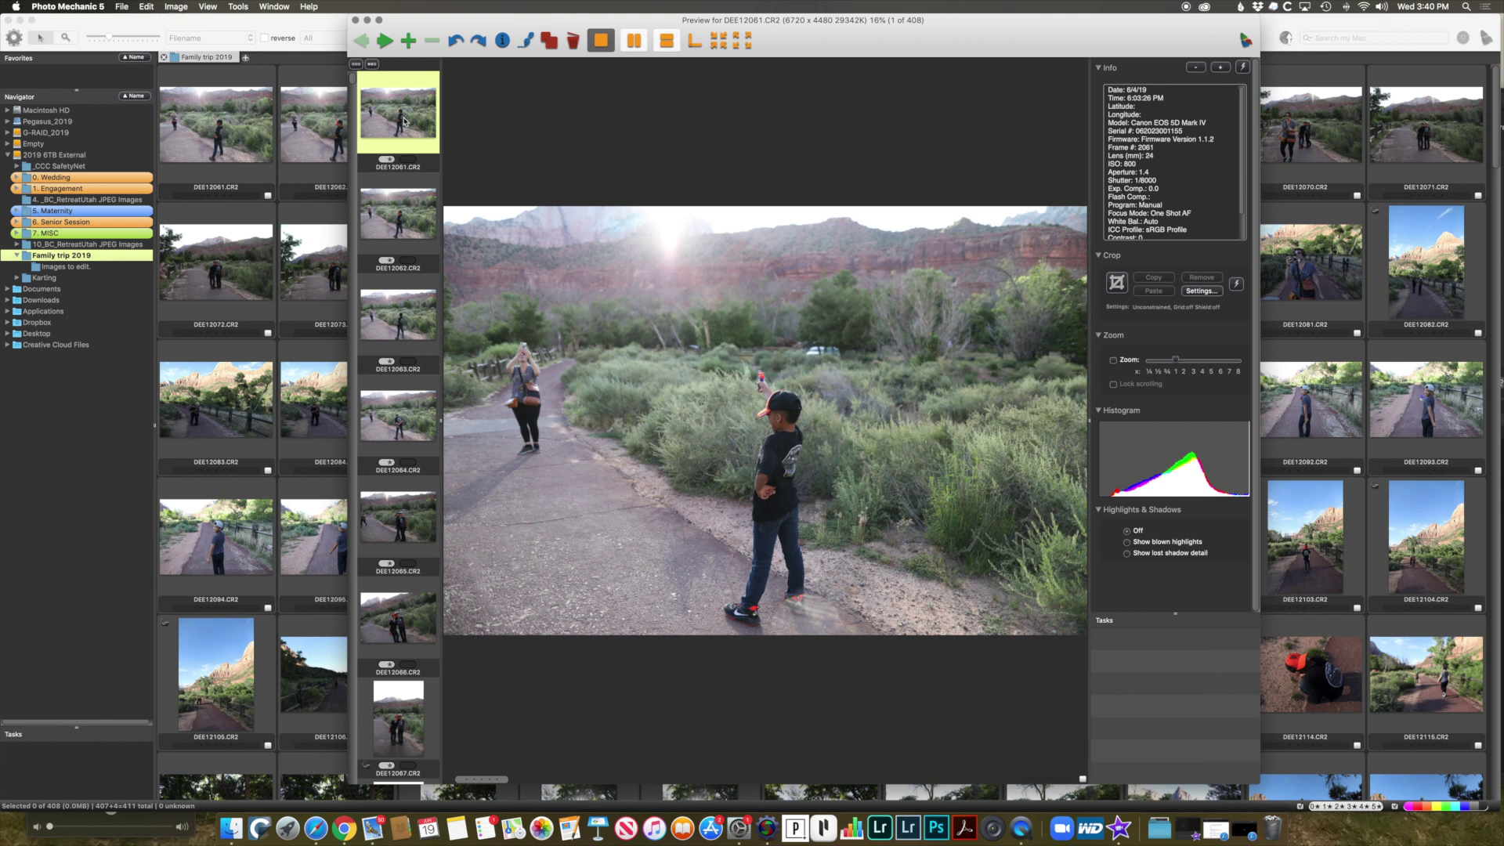
Look through the preview filmstrip, advance to DEE12064.CR2 and return to the first photo.
{"action": "scroll", "coordinate": [421, 123], "scroll_direction": "down", "scroll_amount": 15}
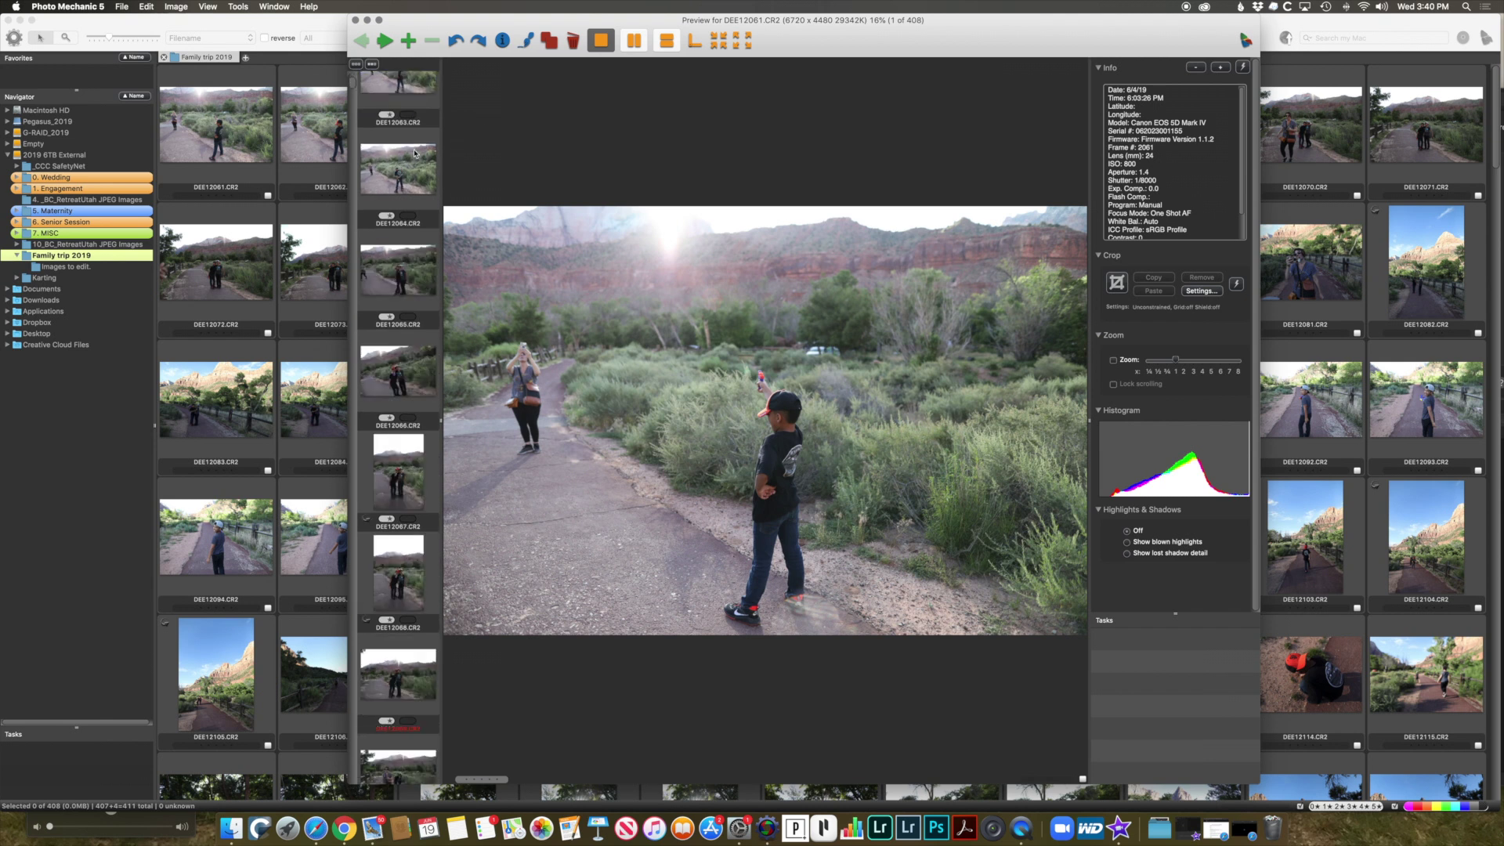
{"action": "scroll", "coordinate": [417, 152], "scroll_direction": "down", "scroll_amount": 15}
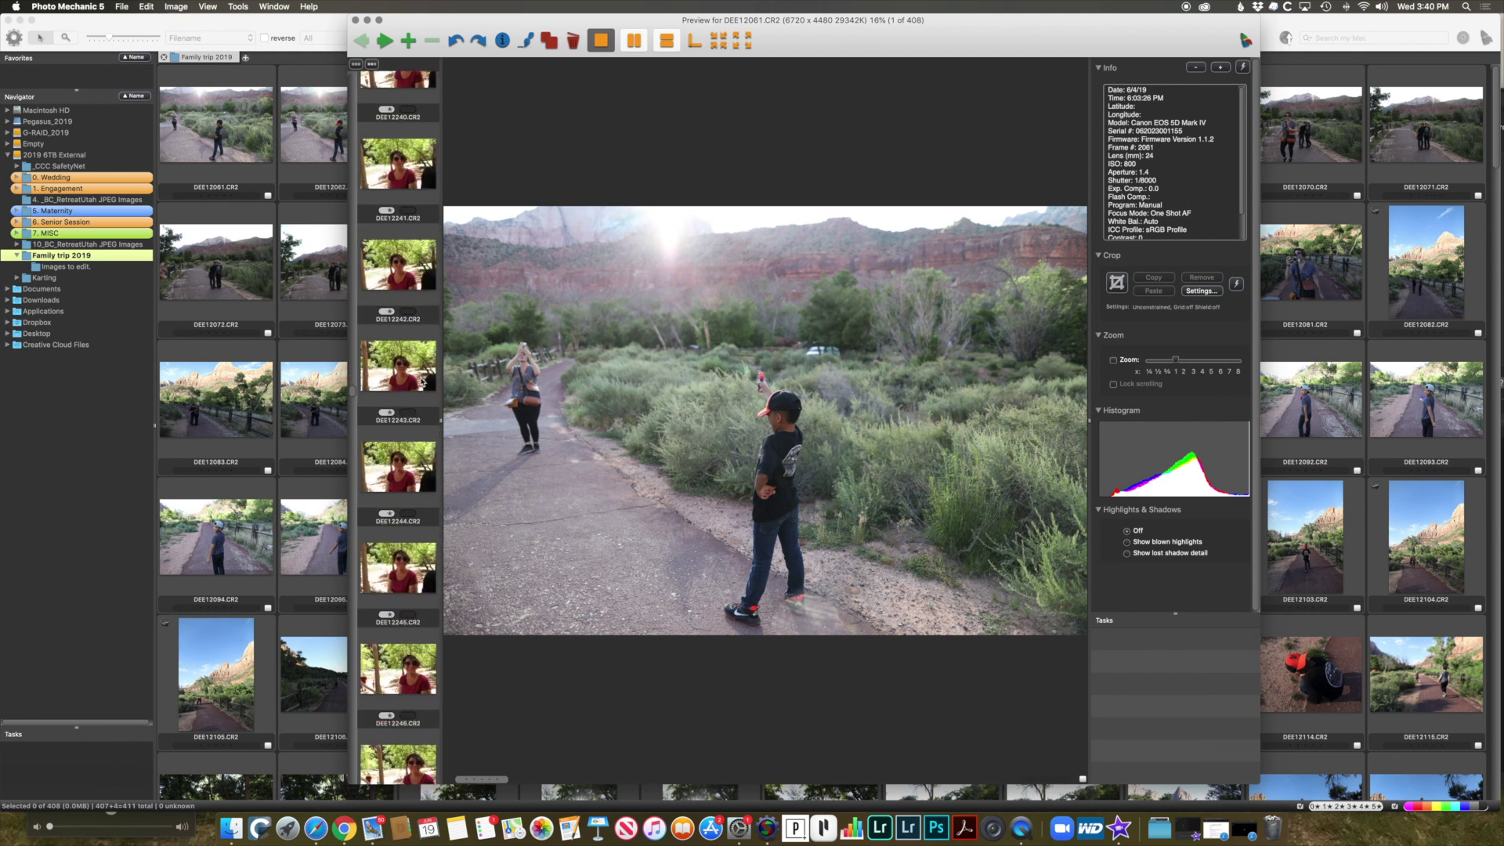
{"action": "scroll", "coordinate": [417, 381], "scroll_direction": "down", "scroll_amount": 10}
{"action": "scroll", "coordinate": [403, 185], "scroll_direction": "up", "scroll_amount": 20}
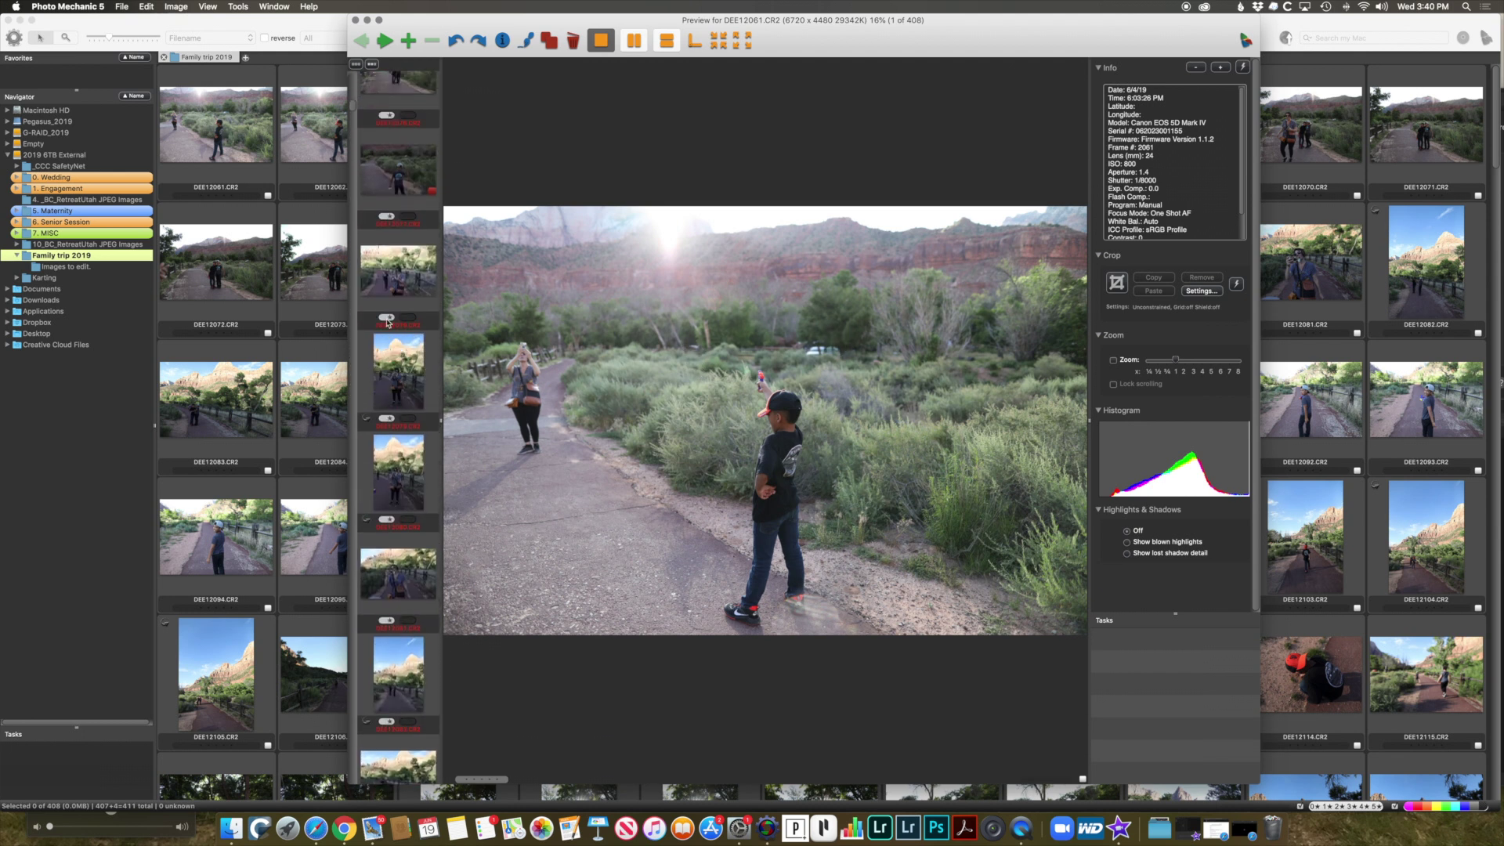
{"action": "left_click", "coordinate": [386, 40]}
{"action": "left_click", "coordinate": [386, 41]}
{"action": "left_click", "coordinate": [388, 41]}
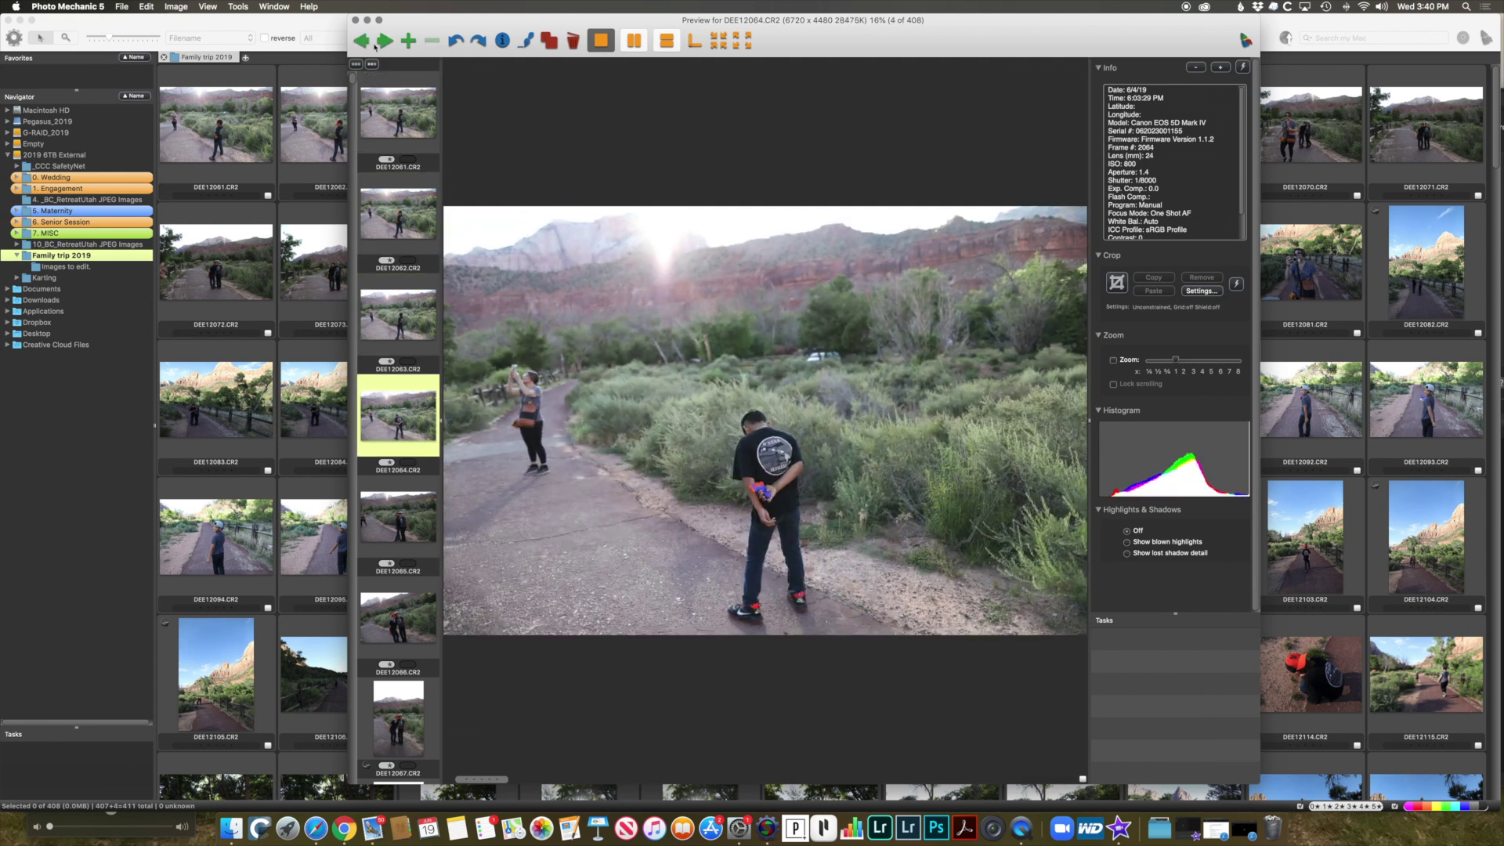
{"action": "key", "text": "Home"}
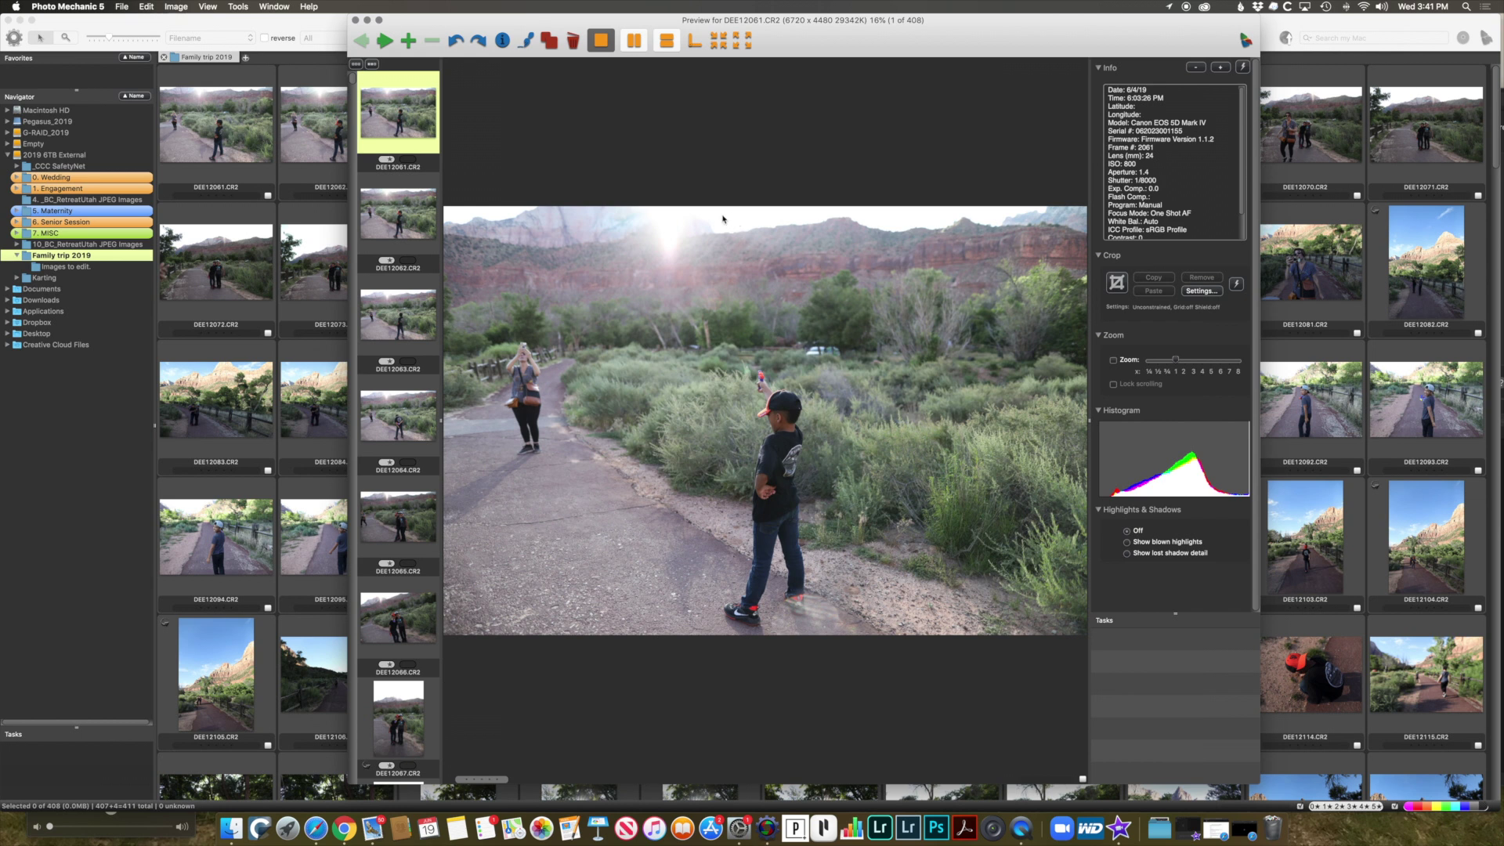
Request deletion of DEE12061.CR2 and cancel it, and try the two-photo preview layouts before returning to the single-photo view.
{"action": "left_click", "coordinate": [571, 39]}
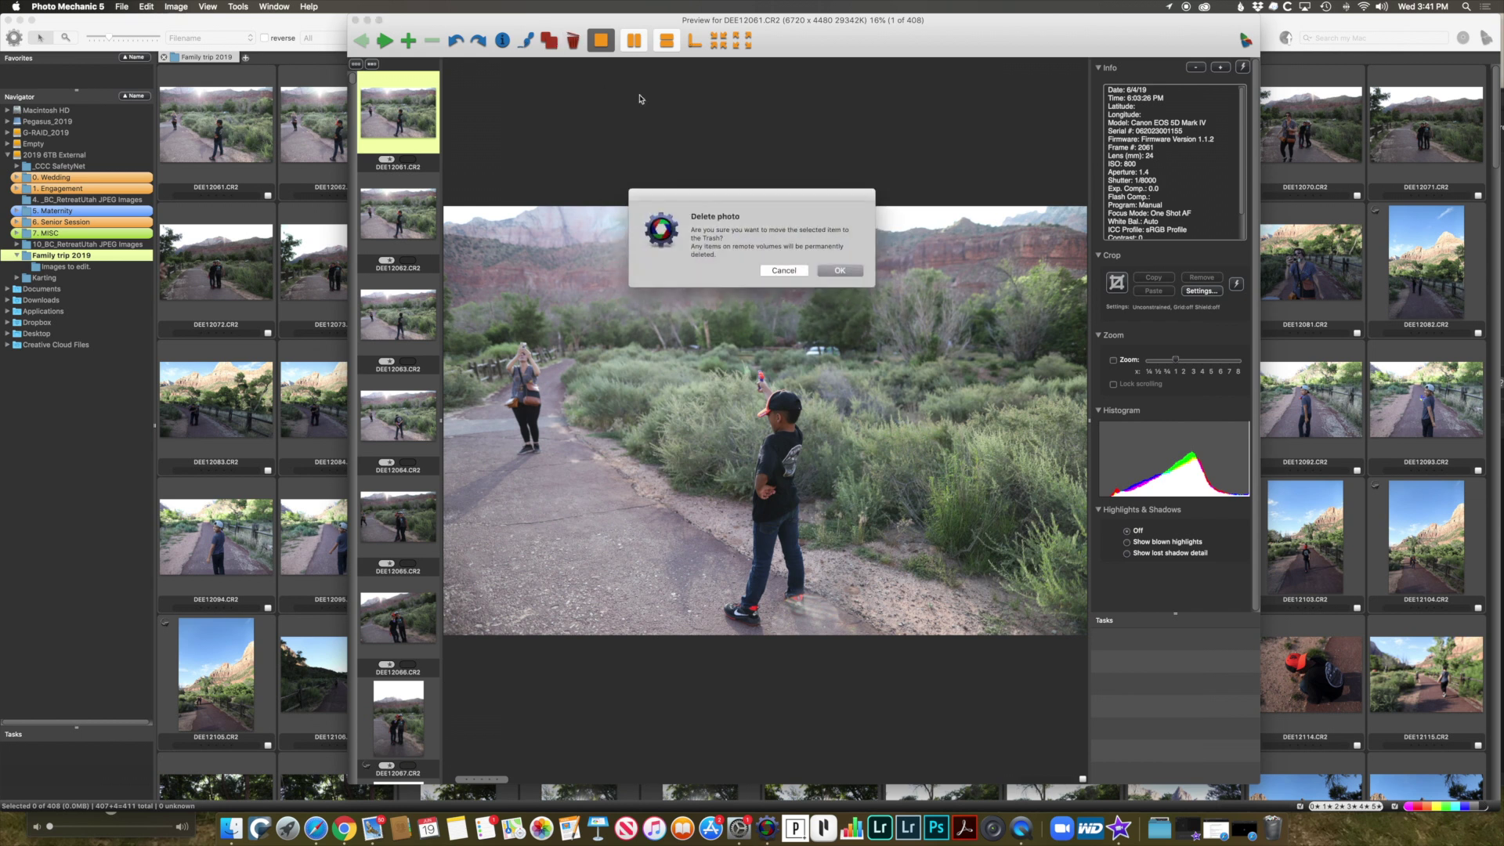
{"action": "key", "text": "Return"}
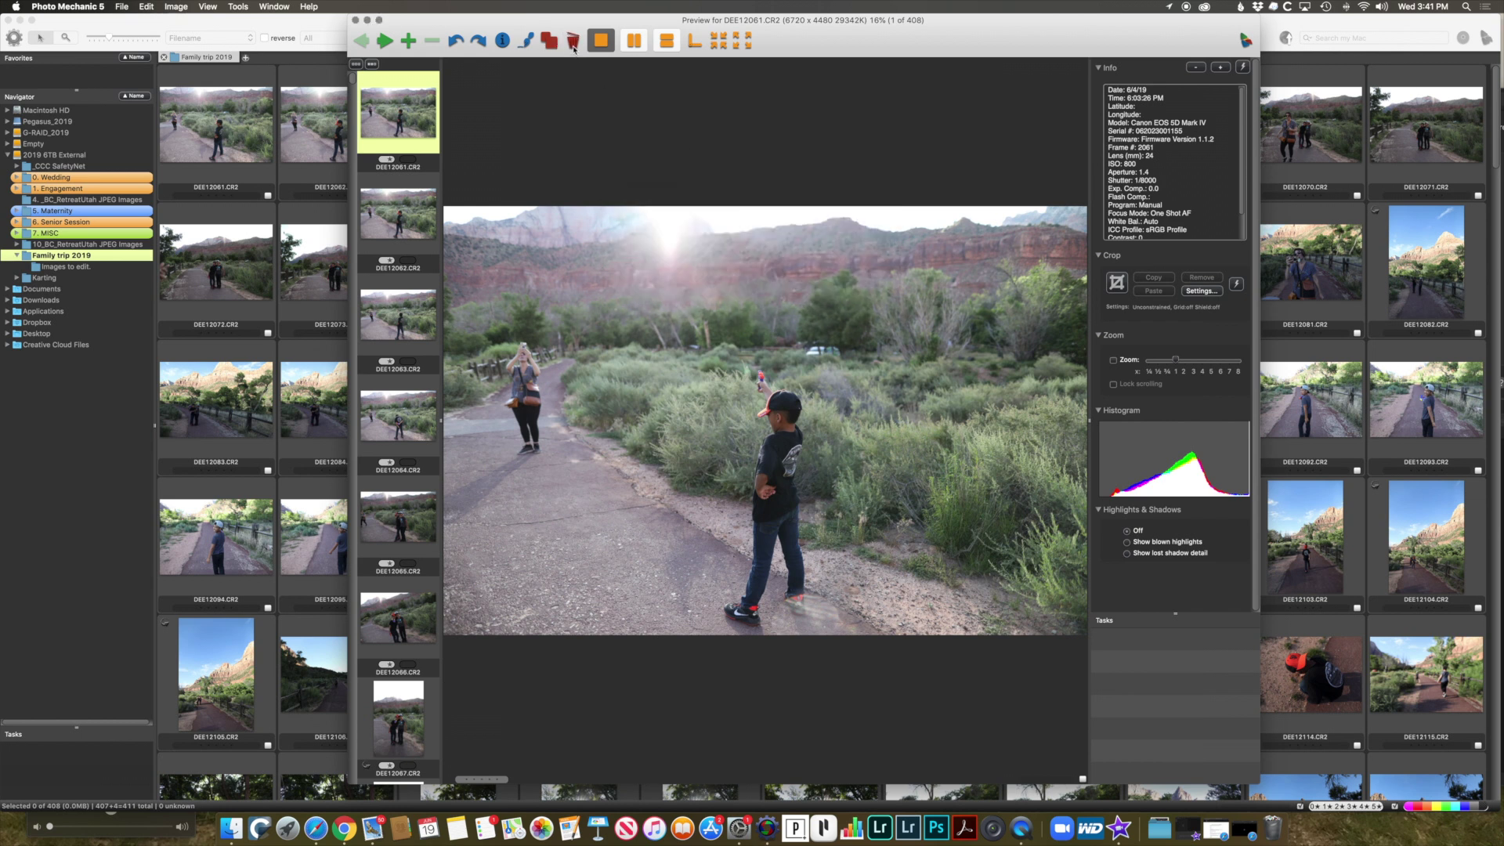
{"action": "left_click", "coordinate": [635, 41]}
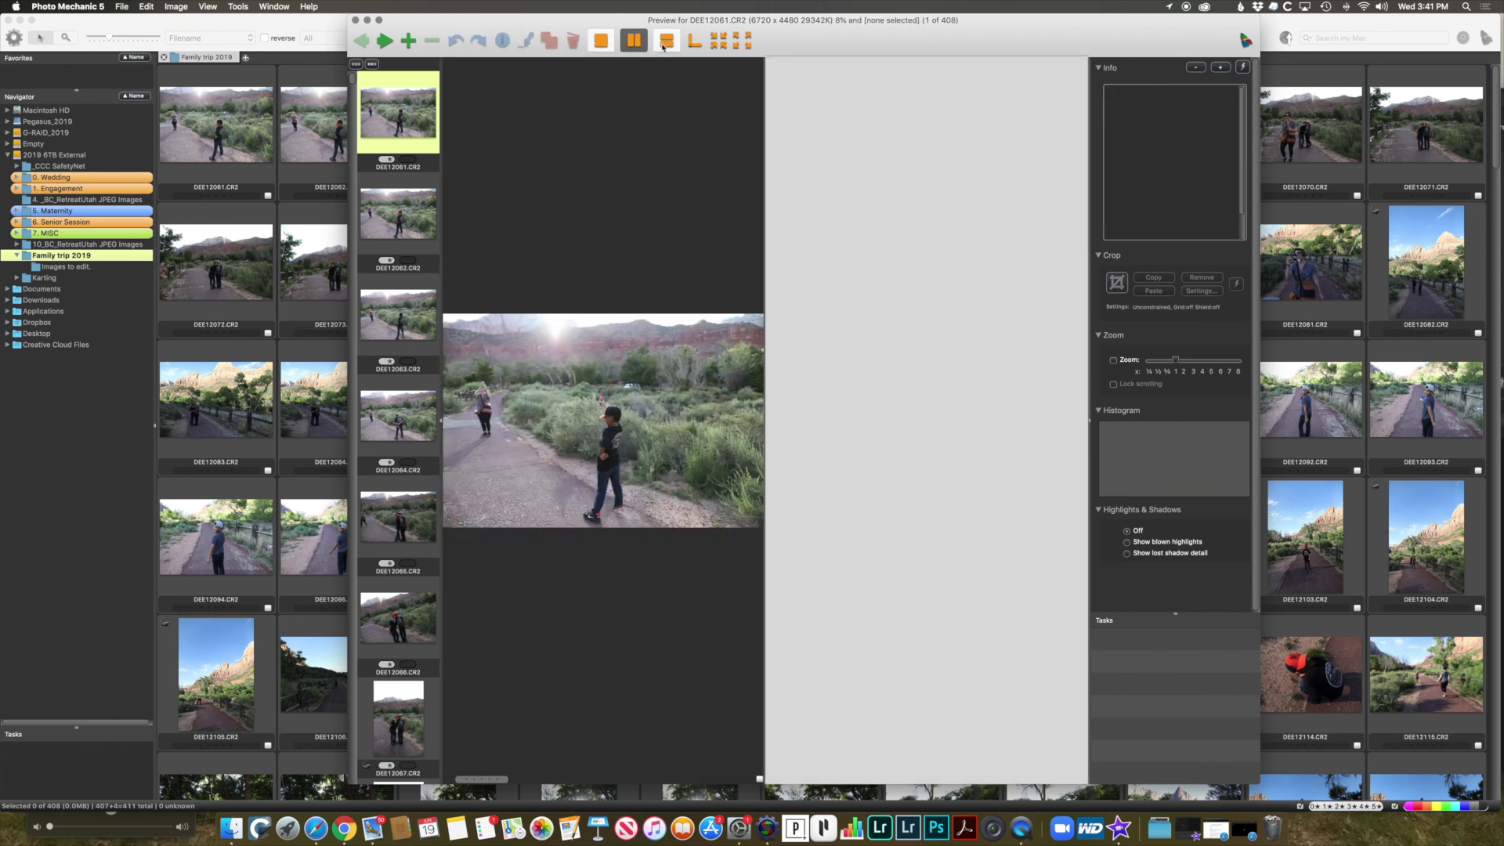
{"action": "left_click", "coordinate": [663, 43]}
{"action": "left_click", "coordinate": [664, 42]}
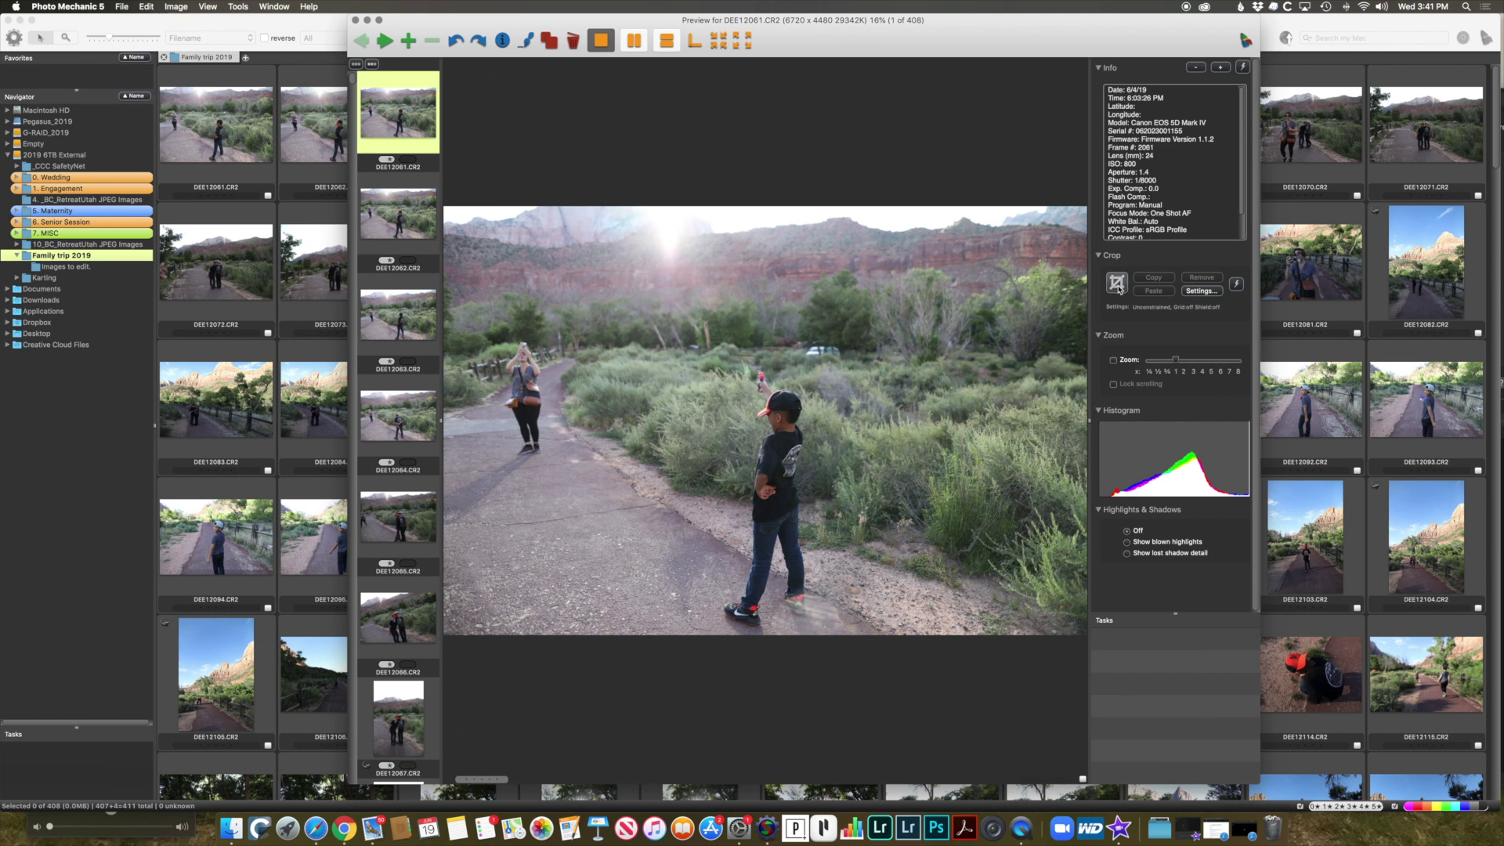
Crop DEE12061.CR2 to a tall area around the boy in the black shirt, reaching down to the photo's lower edge.
{"action": "left_click_drag", "start_coordinate": [654, 270], "coordinate": [916, 658]}
{"action": "left_click_drag", "start_coordinate": [895, 608], "coordinate": [878, 609]}
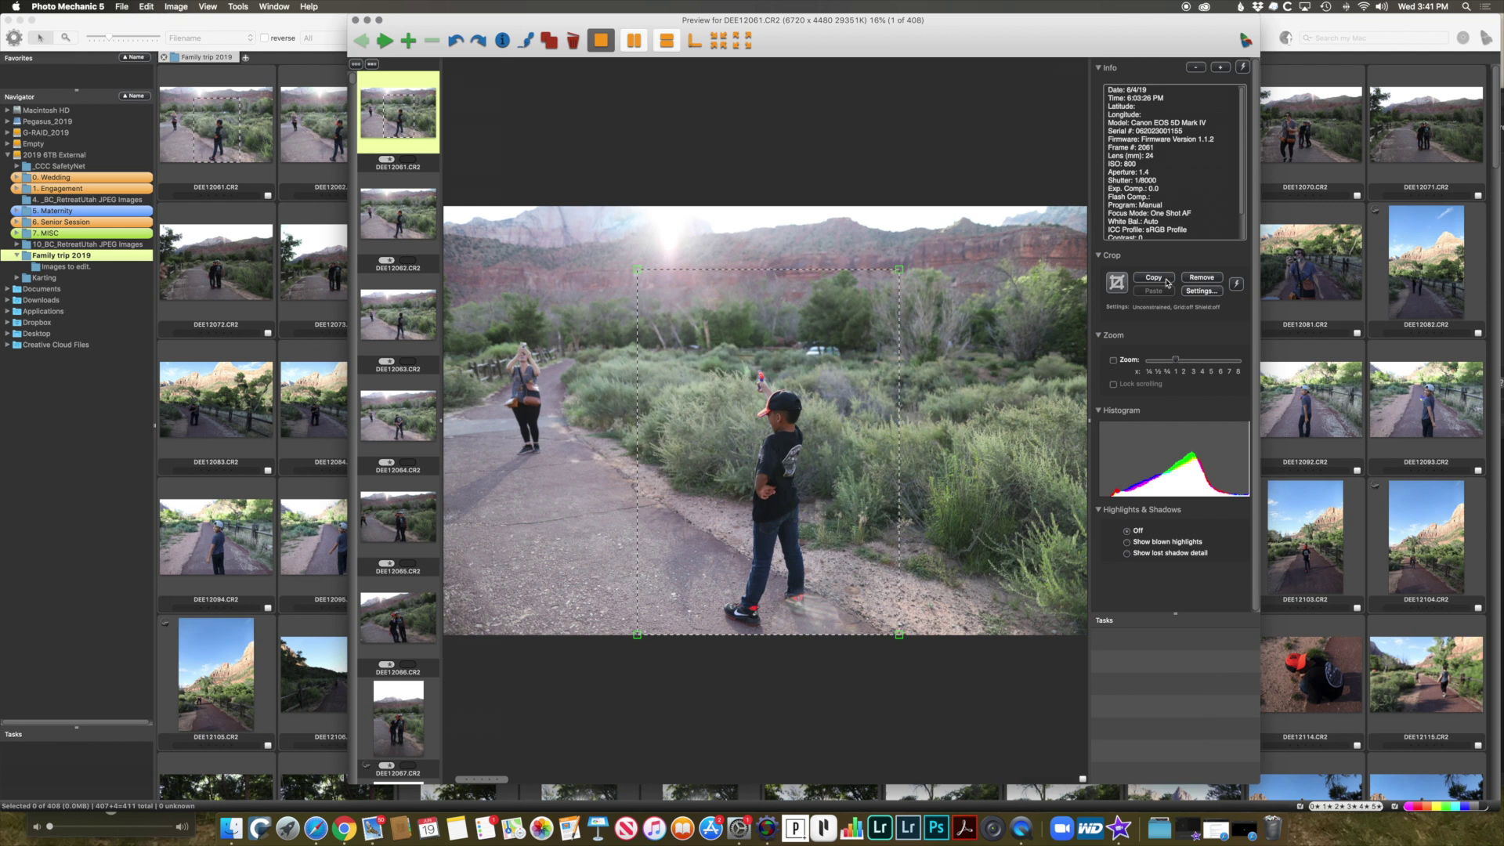
{"action": "left_click", "coordinate": [1112, 288]}
Review the previewed photos one by one from DEE12061.CR2 up to DEE12076.CR2.
{"action": "key", "text": "Right"}
{"action": "key", "text": "Right"}
{"action": "key", "text": "Left"}
{"action": "key", "text": "Left"}
{"action": "key", "text": "Right"}
{"action": "key", "text": "Right"}
{"action": "key", "text": "Right"}
{"action": "key", "text": "Right"}
{"action": "key", "text": "Right"}
{"action": "key", "text": "Right"}
{"action": "key", "text": "Right"}
{"action": "key", "text": "Right"}
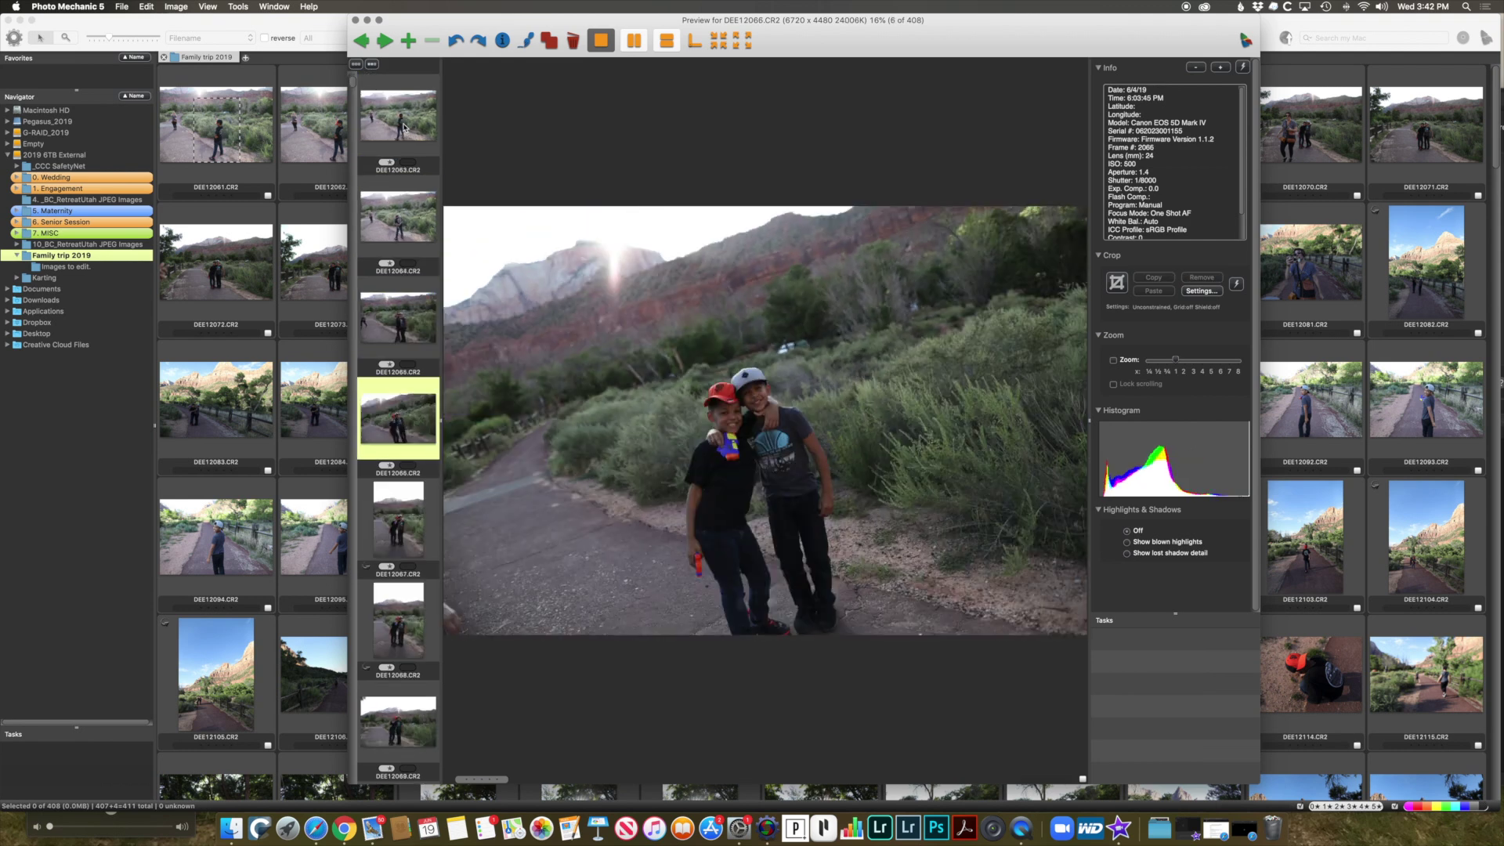
{"action": "key", "text": "Right"}
{"action": "key", "text": "Right"}
{"action": "key", "text": "Right"}
{"action": "key", "text": "Right"}
{"action": "key", "text": "Right"}
{"action": "key", "text": "Right"}
{"action": "key", "text": "Right"}
{"action": "key", "text": "Right"}
{"action": "key", "text": "Right"}
{"action": "key", "text": "Right"}
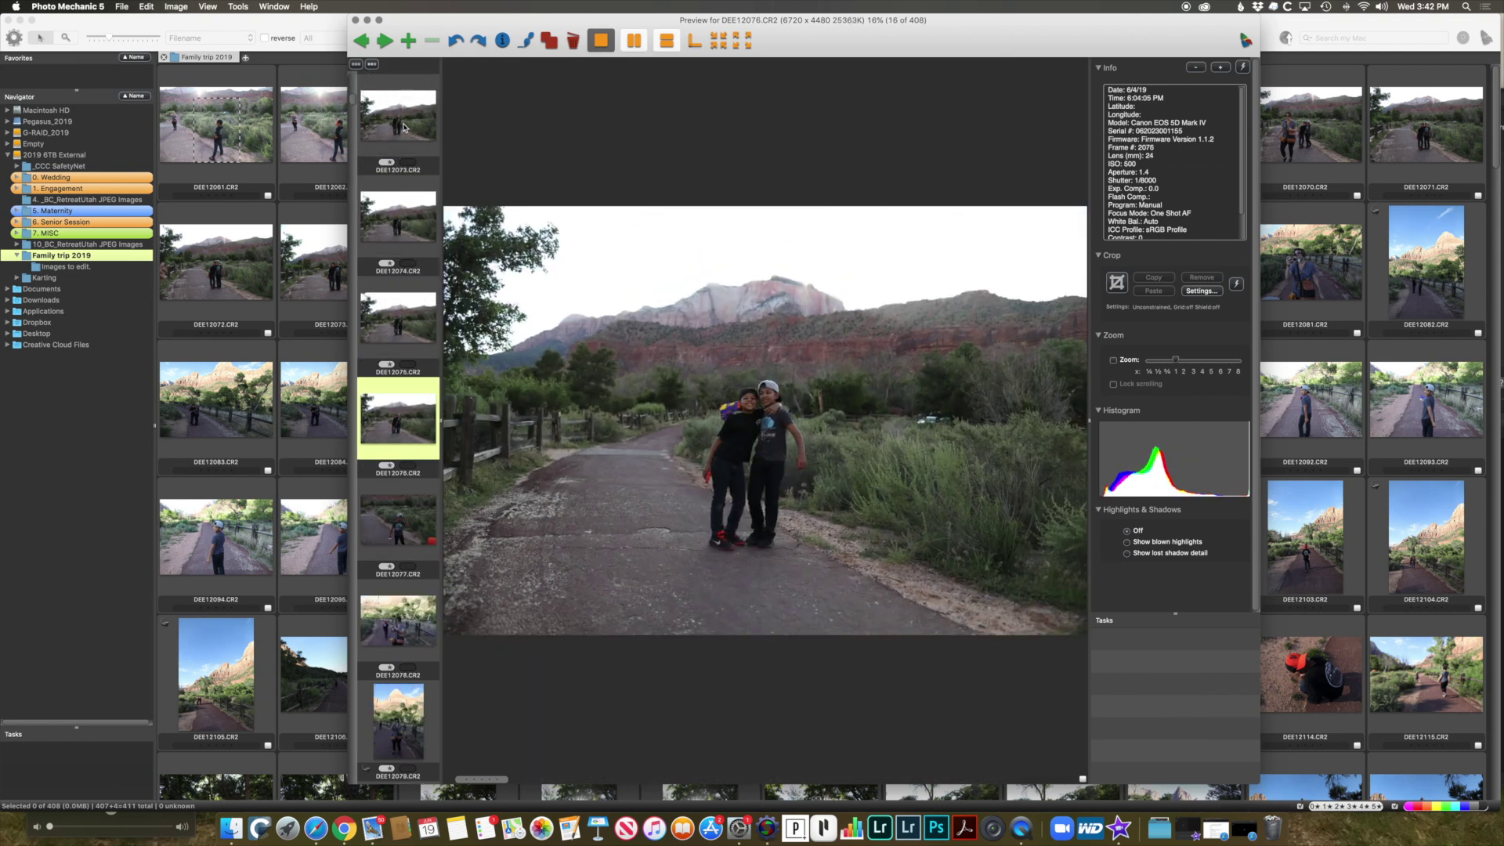
Step back through the previewed photos to the cropped first photo, DEE12061.CR2.
{"action": "key", "text": "Left"}
{"action": "key", "text": "Left"}
{"action": "key", "text": "Left"}
{"action": "key", "text": "Right"}
{"action": "key", "text": "Left"}
{"action": "key", "text": "Left"}
{"action": "key", "text": "Left"}
{"action": "key", "text": "Left"}
{"action": "key", "text": "Left"}
{"action": "key", "text": "Left"}
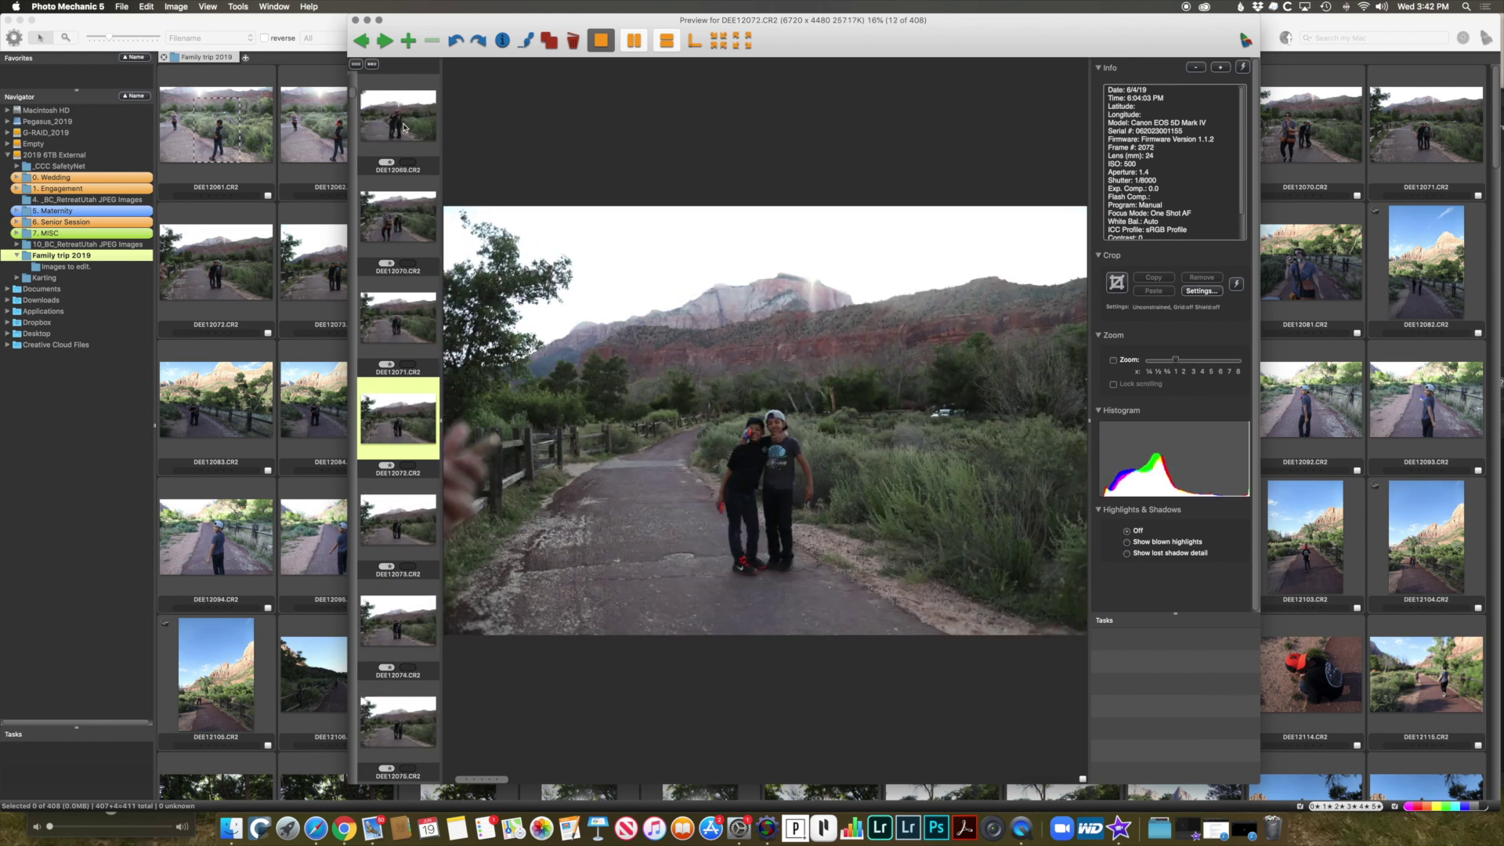
{"action": "key", "text": "Left"}
{"action": "key", "text": "Left"}
{"action": "key", "text": "Left"}
{"action": "key", "text": "Left"}
{"action": "key", "text": "Left"}
{"action": "key", "text": "Left"}
{"action": "key", "text": "Left"}
{"action": "key", "text": "Left"}
{"action": "key", "text": "Left"}
{"action": "key", "text": "Left"}
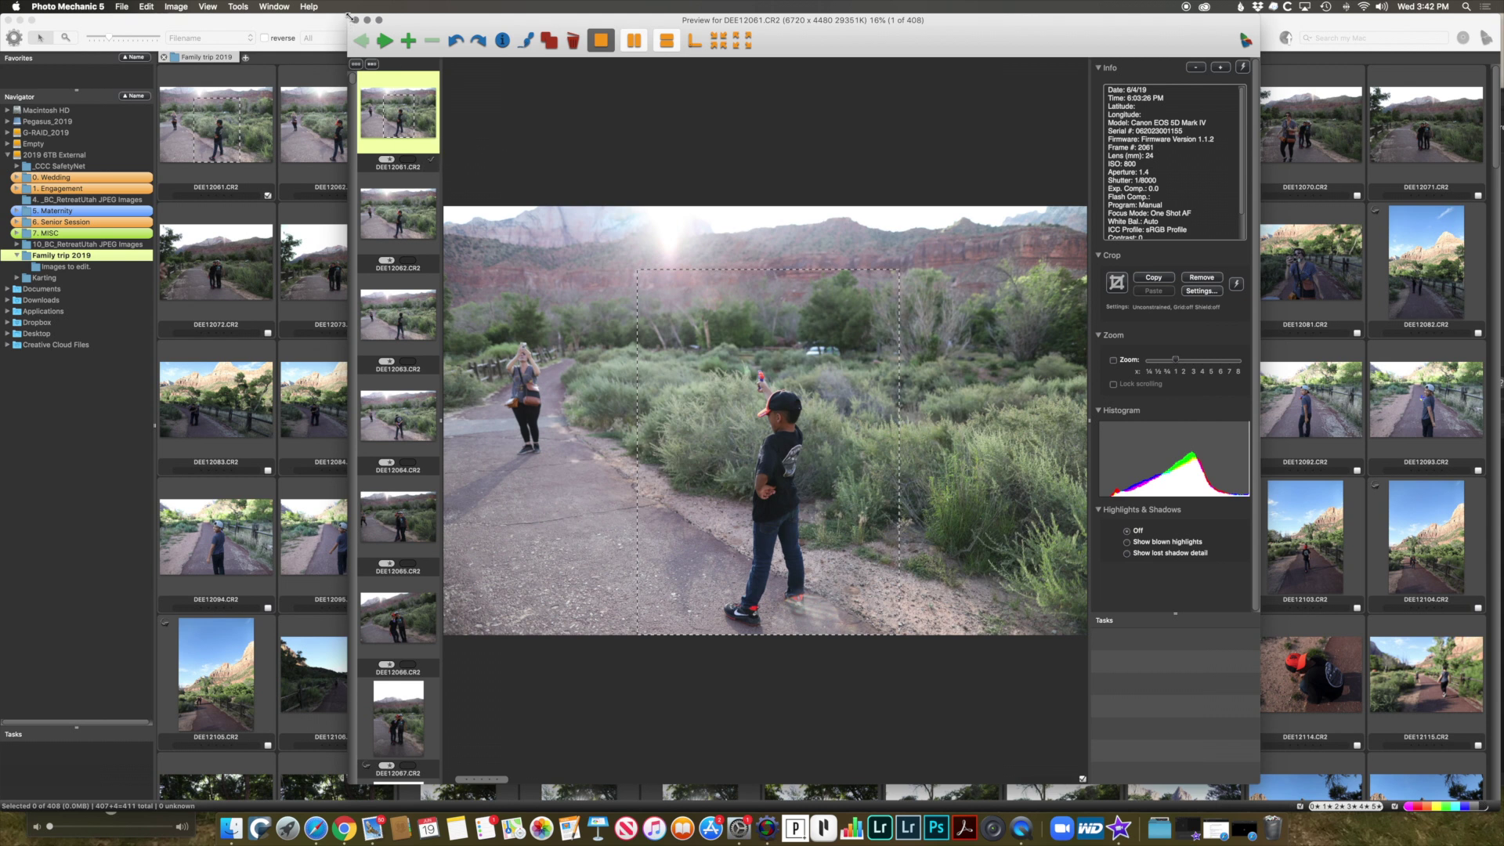
Shrink and reposition the preview window over the contact sheet, and advance the preview to DEE12069.CR2.
{"action": "left_click_drag", "start_coordinate": [348, 16], "coordinate": [483, 112]}
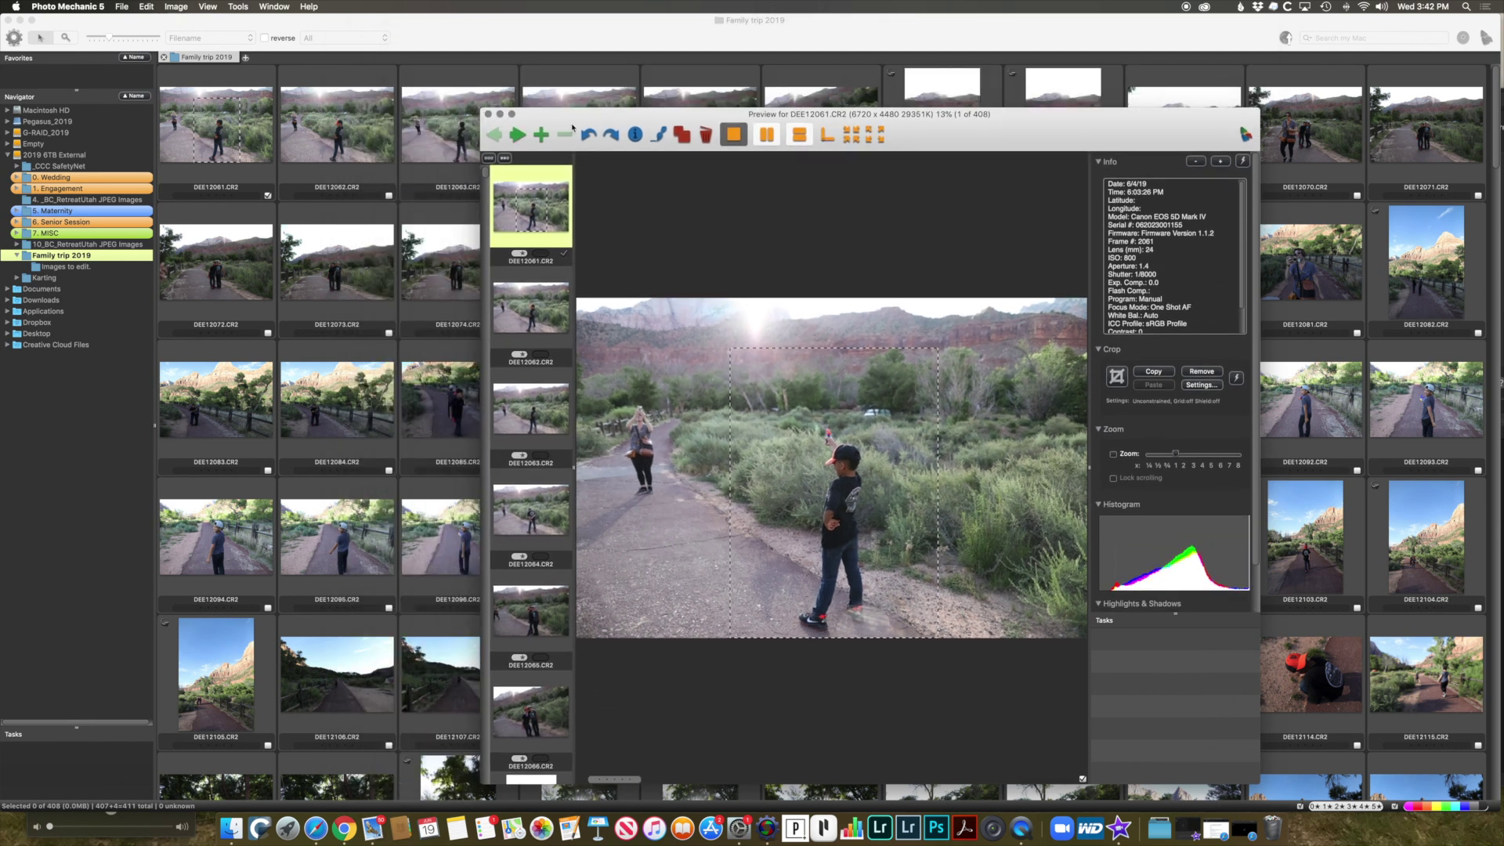
{"action": "left_click_drag", "start_coordinate": [1038, 130], "coordinate": [857, 37]}
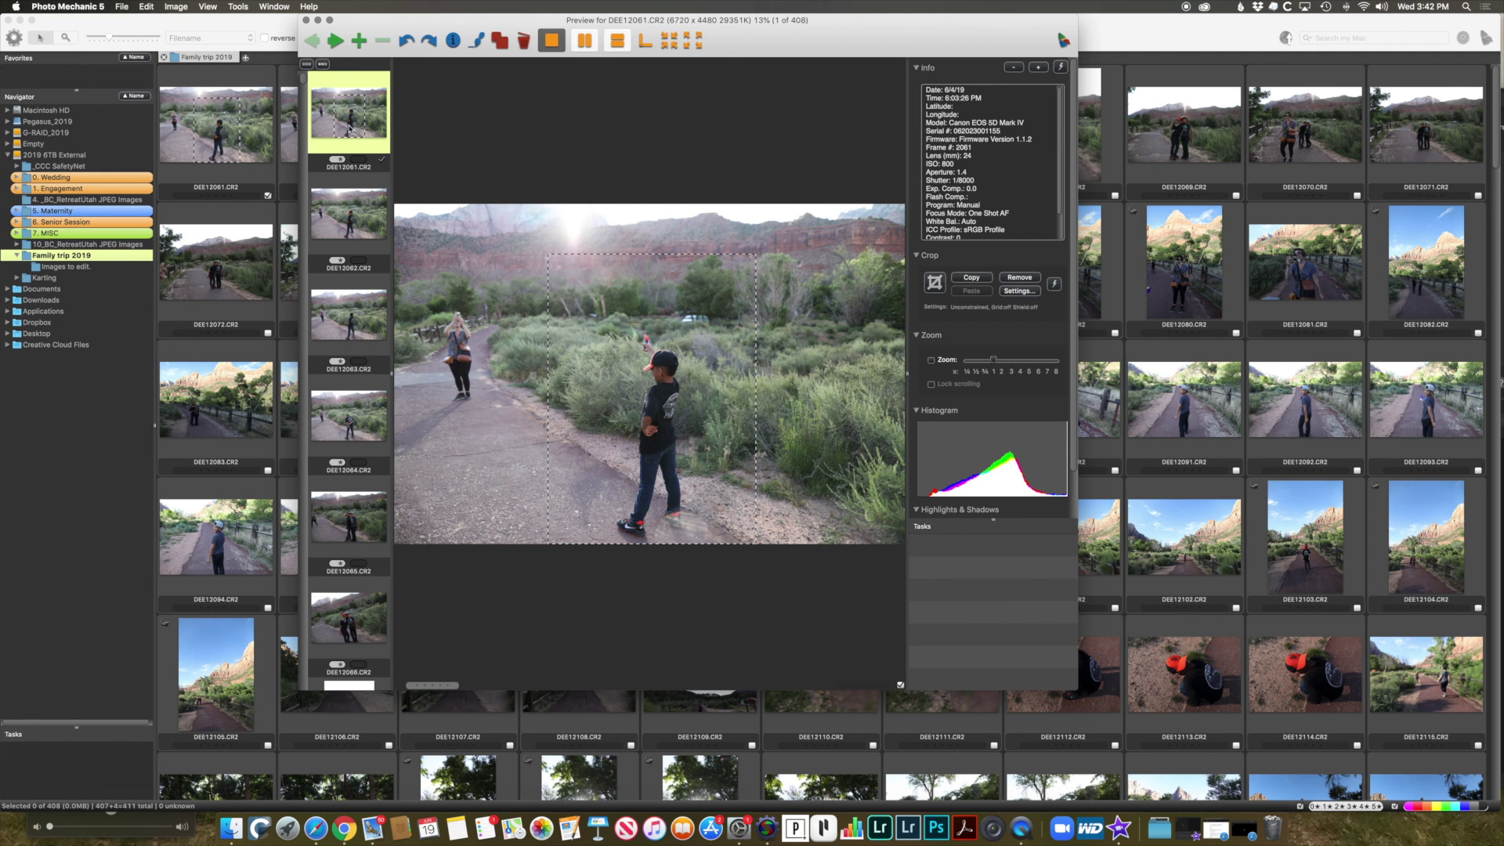
{"action": "key", "text": "Right"}
{"action": "key", "text": "Right"}
{"action": "key", "text": "Right"}
{"action": "key", "text": "Right"}
{"action": "key", "text": "Right"}
{"action": "key", "text": "Right"}
{"action": "key", "text": "Right"}
{"action": "key", "text": "Right"}
{"action": "key", "text": "Right"}
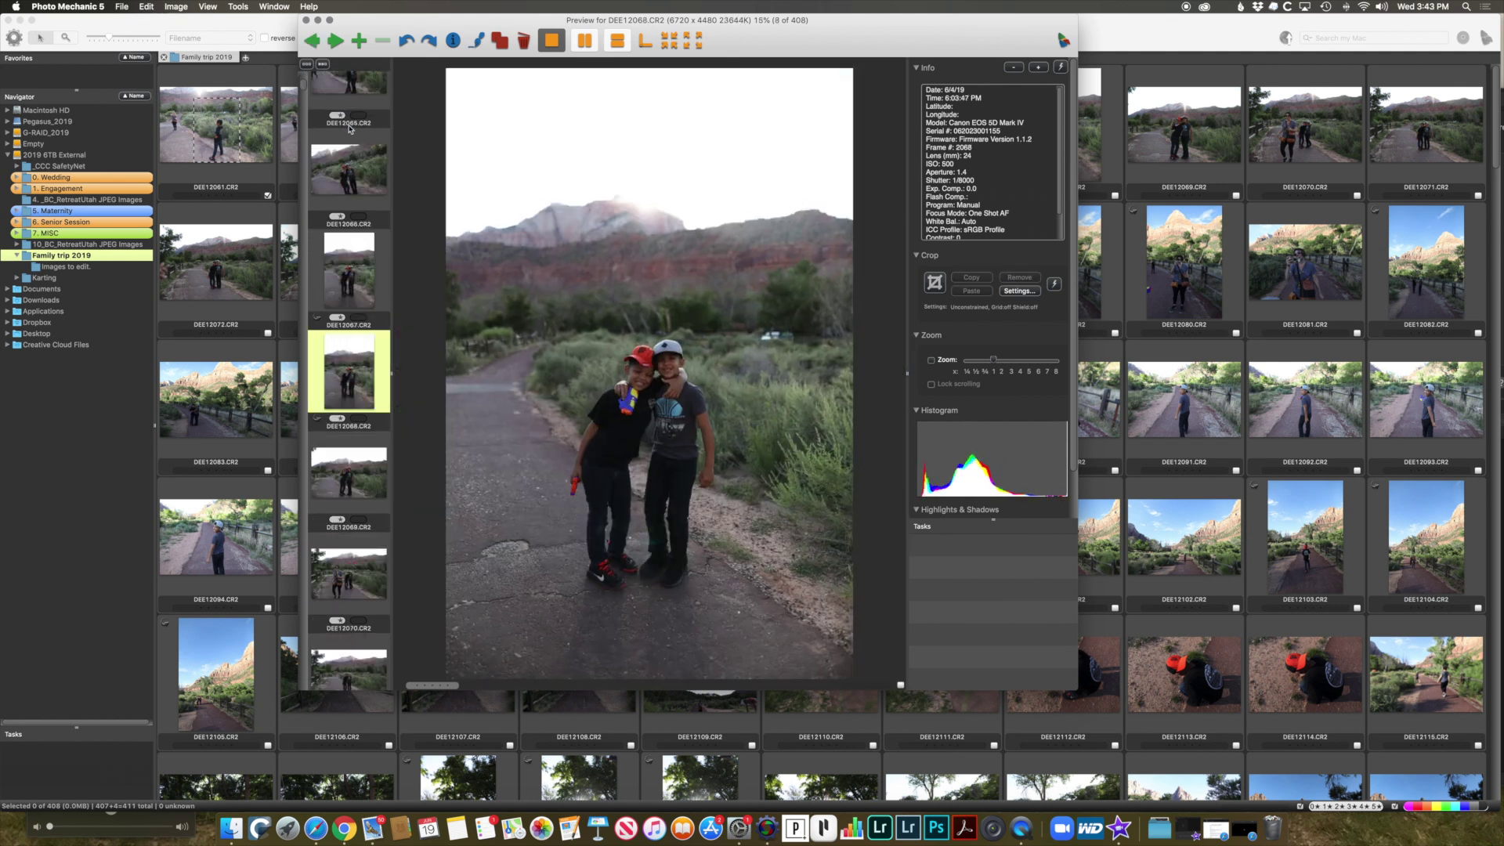
{"action": "key", "text": "Left"}
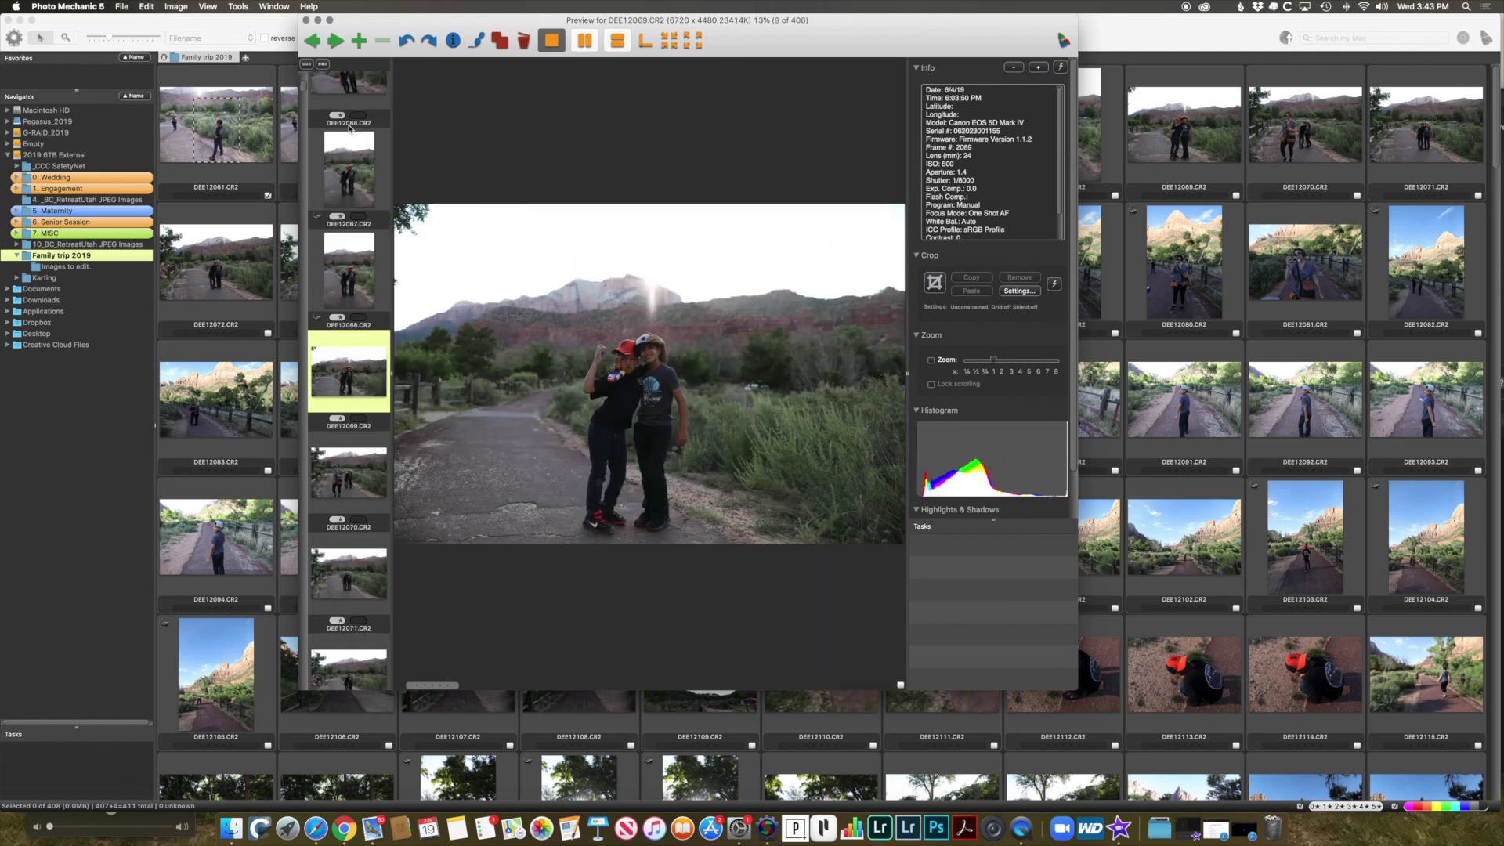
Step back through the previewed photos to DEE12065.CR2 and tag it.
{"action": "key", "text": "Left"}
{"action": "key", "text": "Left"}
{"action": "key", "text": "Left"}
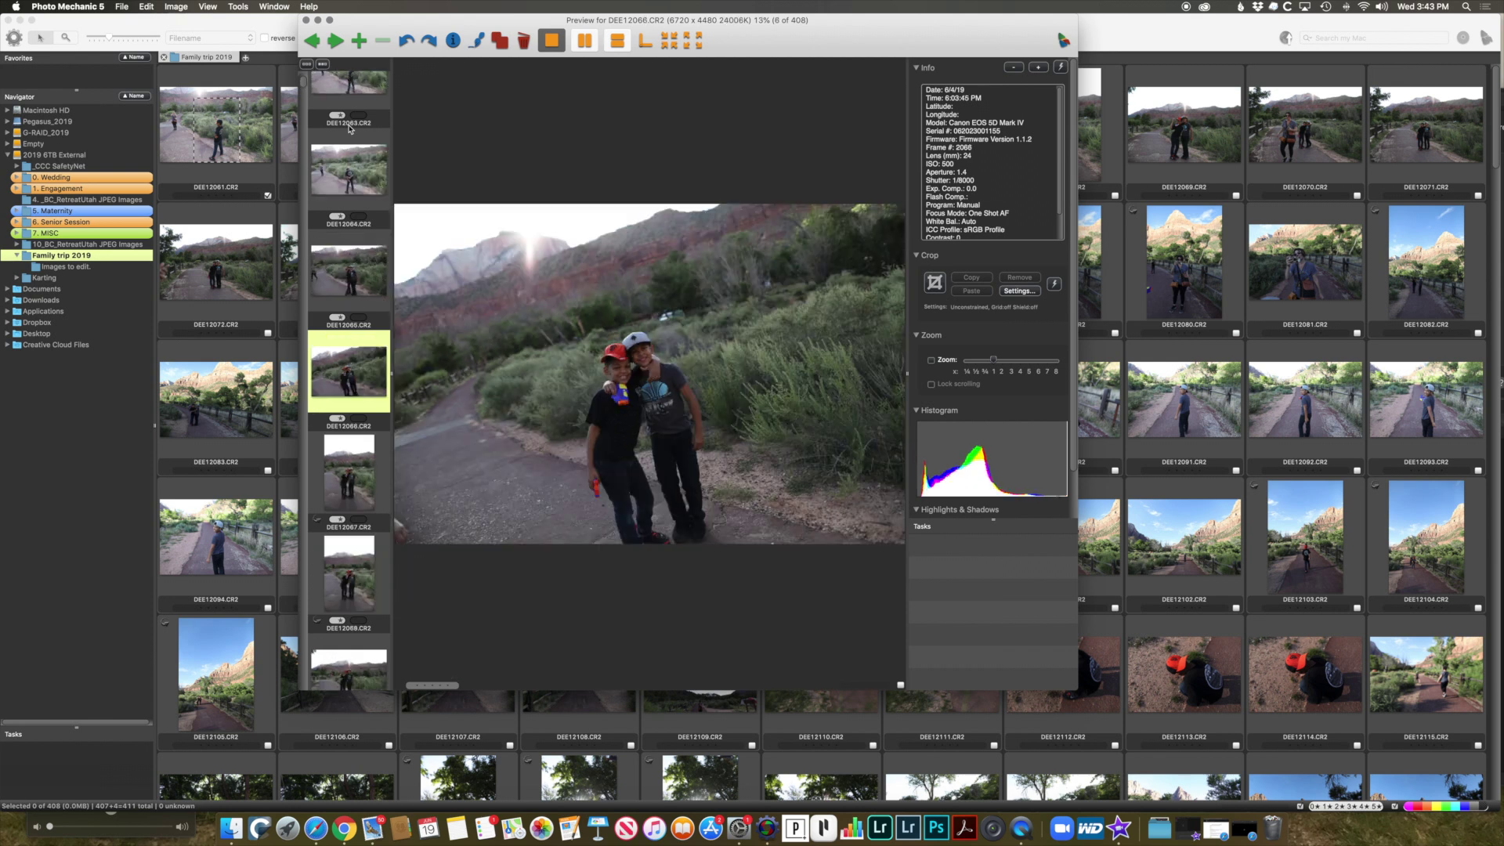
{"action": "key", "text": "Left"}
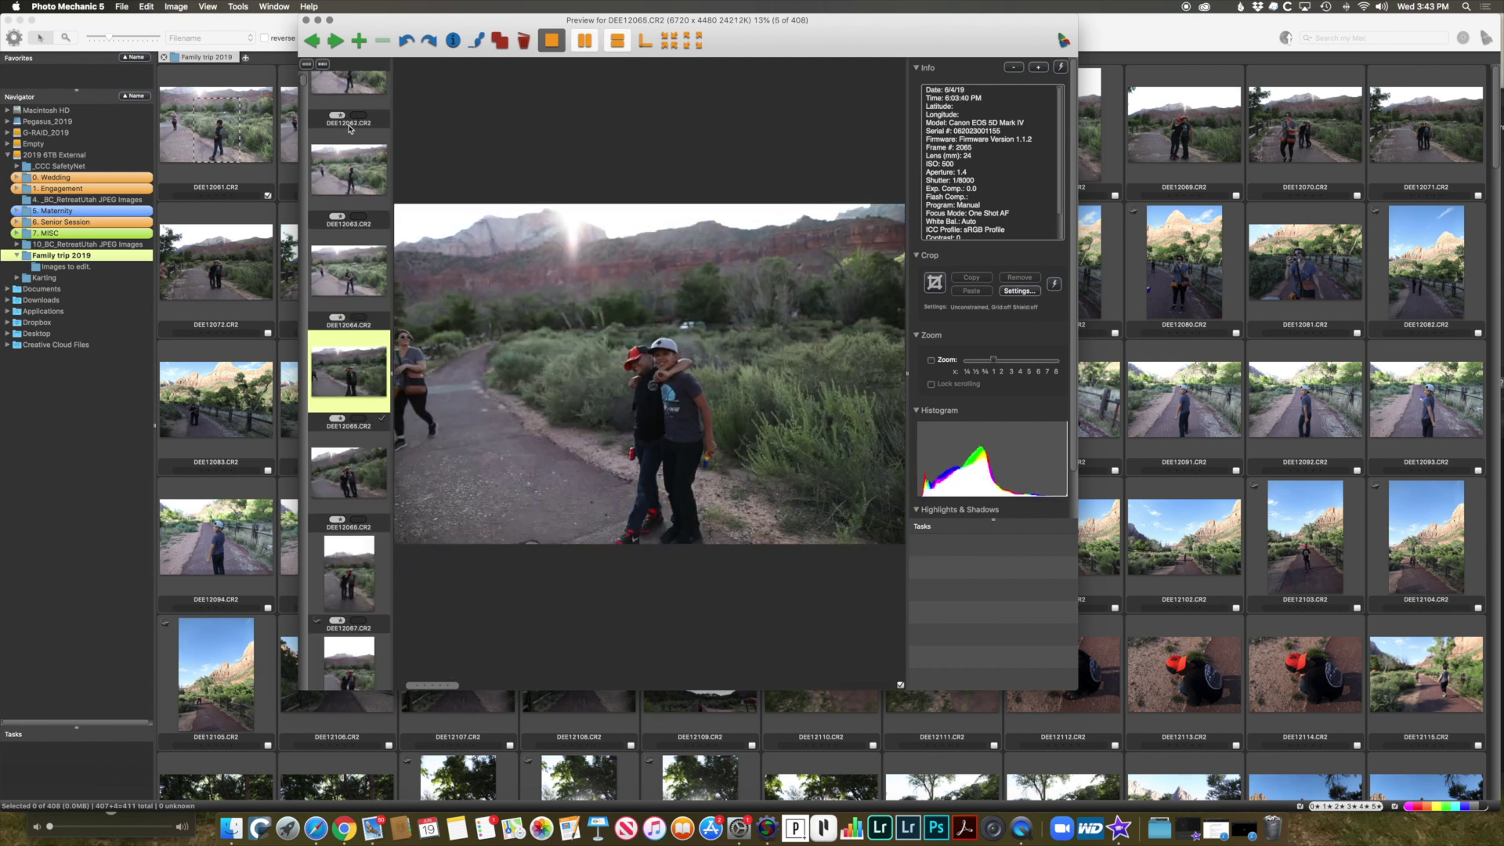
Review the photos after DEE12065.CR2 one by one up to DEE12093.CR2 and tag DEE12093.CR2.
{"action": "key", "text": "Right"}
{"action": "key", "text": "Right"}
{"action": "key", "text": "Right"}
{"action": "key", "text": "Right"}
{"action": "key", "text": "Right"}
{"action": "key", "text": "Right"}
{"action": "key", "text": "Right"}
{"action": "key", "text": "Right"}
{"action": "key", "text": "Right"}
{"action": "key", "text": "Right"}
{"action": "key", "text": "Right"}
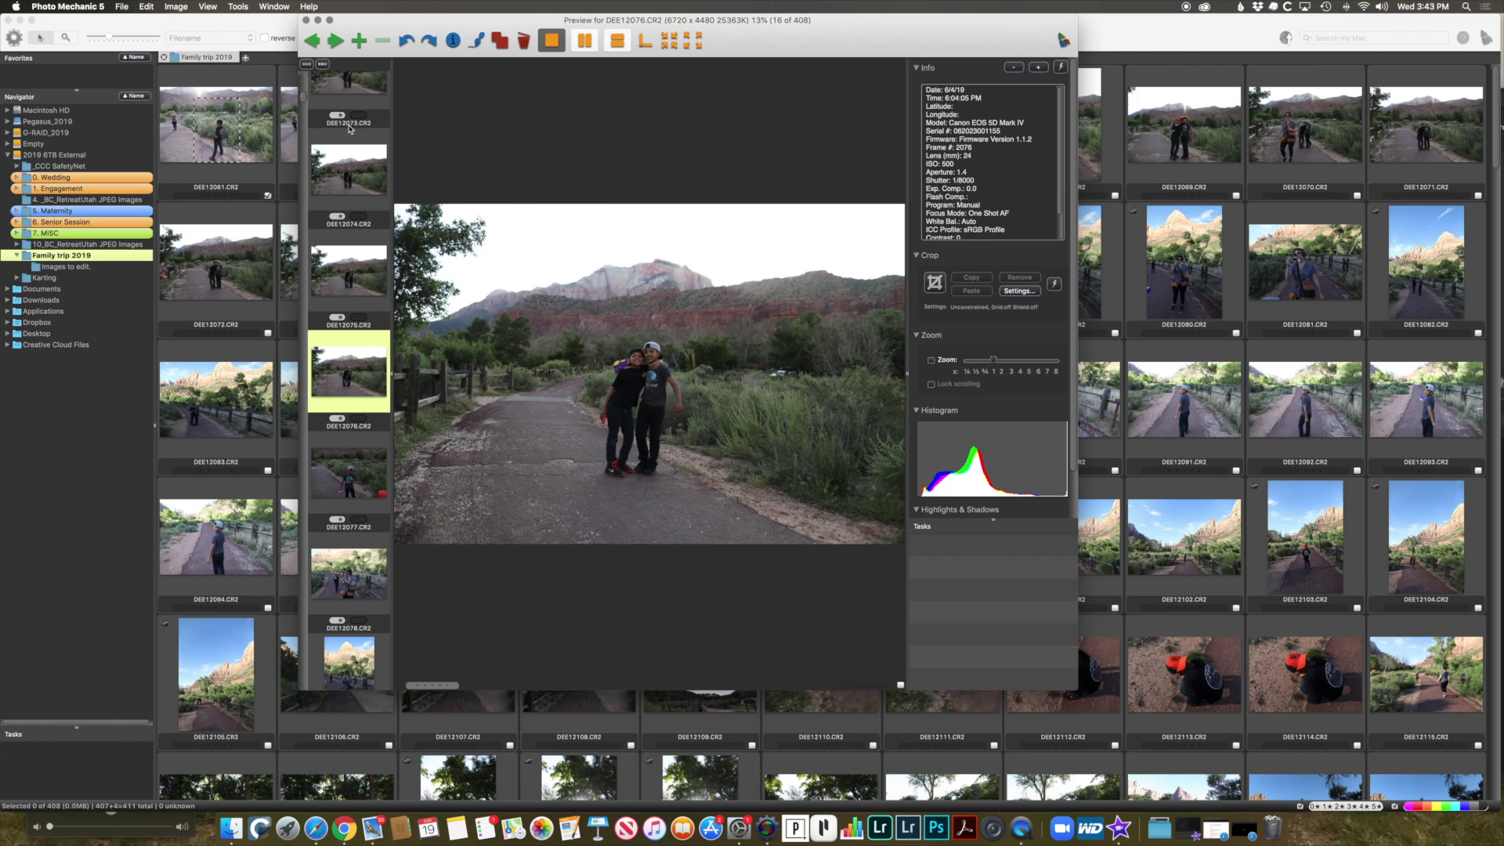
{"action": "key", "text": "Right"}
{"action": "key", "text": "Right"}
{"action": "key", "text": "Right"}
{"action": "key", "text": "Right"}
{"action": "key", "text": "Right"}
{"action": "key", "text": "Right"}
{"action": "key", "text": "Right"}
{"action": "key", "text": "Right"}
{"action": "key", "text": "Right"}
{"action": "key", "text": "Right"}
{"action": "key", "text": "Right"}
{"action": "key", "text": "Right"}
{"action": "key", "text": "Right"}
{"action": "key", "text": "Right"}
{"action": "key", "text": "Right"}
{"action": "key", "text": "Right"}
{"action": "key", "text": "Right"}
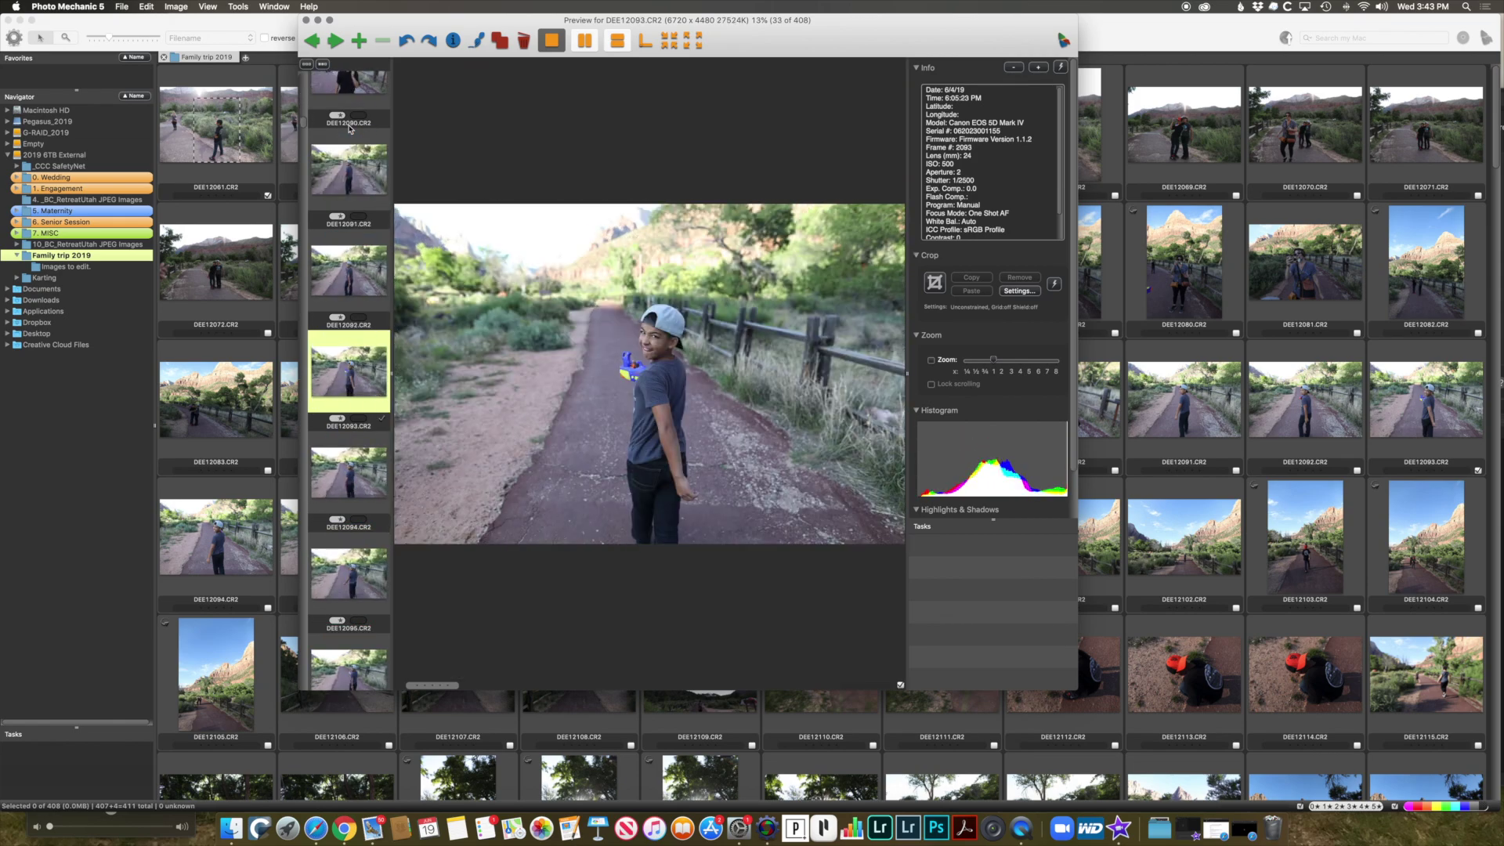
Review the previewed photos past DEE12104.CR2, and return to DEE12118.CR2, the boy in the red cap under the trees.
{"action": "key", "text": "Right"}
{"action": "key", "text": "Right"}
{"action": "key", "text": "Right"}
{"action": "key", "text": "Right"}
{"action": "key", "text": "Right"}
{"action": "key", "text": "Right"}
{"action": "key", "text": "Right"}
{"action": "key", "text": "Right"}
{"action": "key", "text": "Right"}
{"action": "key", "text": "Right"}
{"action": "key", "text": "Right"}
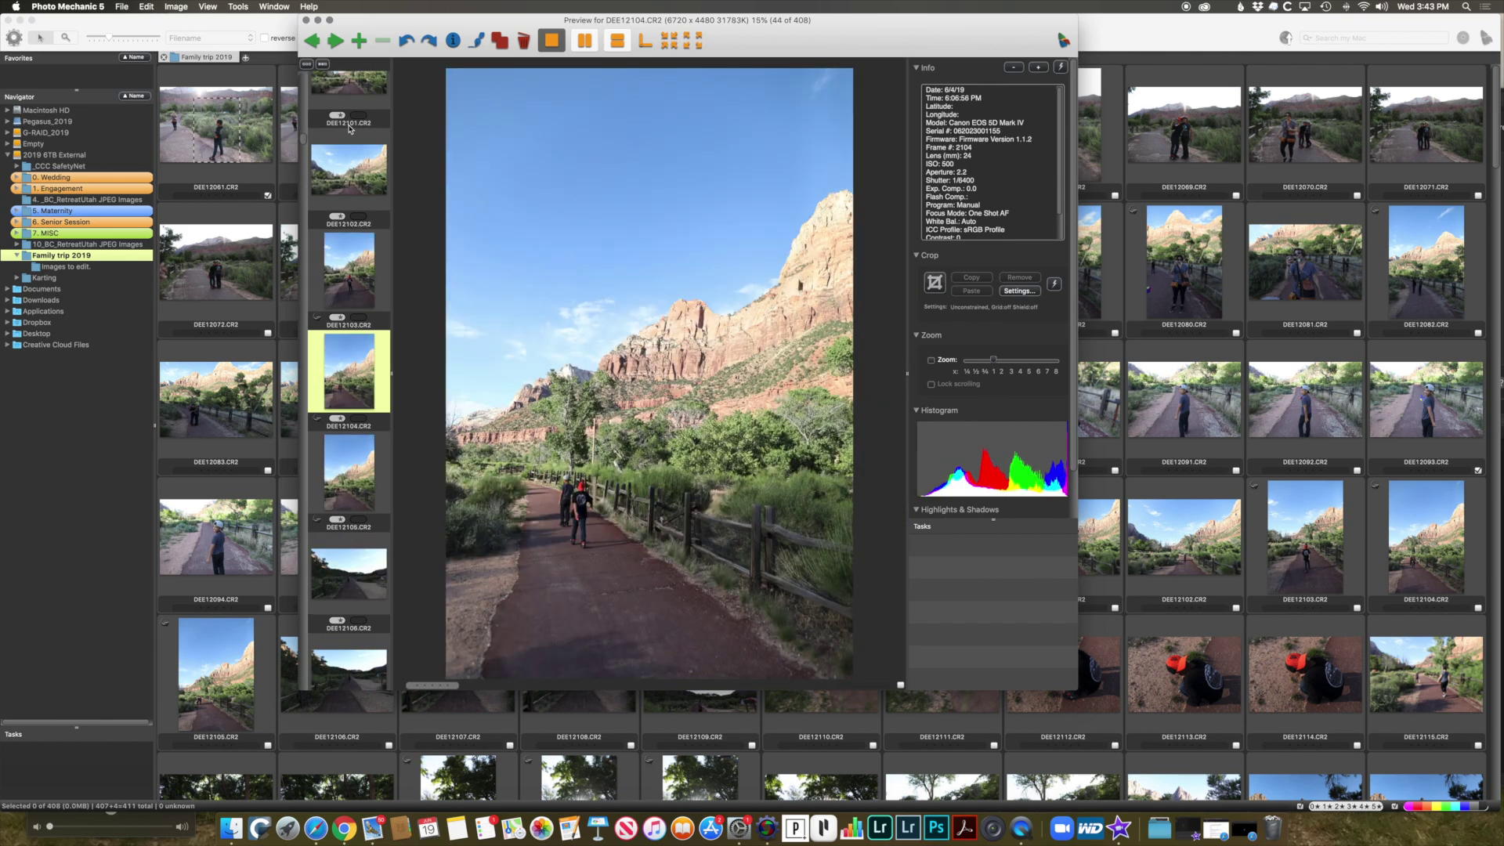
{"action": "key", "text": "Right"}
{"action": "key", "text": "Right"}
{"action": "key", "text": "Right"}
{"action": "key", "text": "Right"}
{"action": "key", "text": "Right"}
{"action": "key", "text": "Right"}
{"action": "key", "text": "Right"}
{"action": "key", "text": "Right"}
{"action": "key", "text": "Right"}
{"action": "key", "text": "Right"}
{"action": "key", "text": "Right"}
{"action": "key", "text": "Right"}
{"action": "key", "text": "Right"}
{"action": "key", "text": "Right"}
{"action": "key", "text": "Right"}
{"action": "key", "text": "Right"}
{"action": "key", "text": "Right"}
{"action": "key", "text": "Right"}
{"action": "key", "text": "Left"}
{"action": "key", "text": "Left"}
{"action": "key", "text": "Left"}
{"action": "key", "text": "Left"}
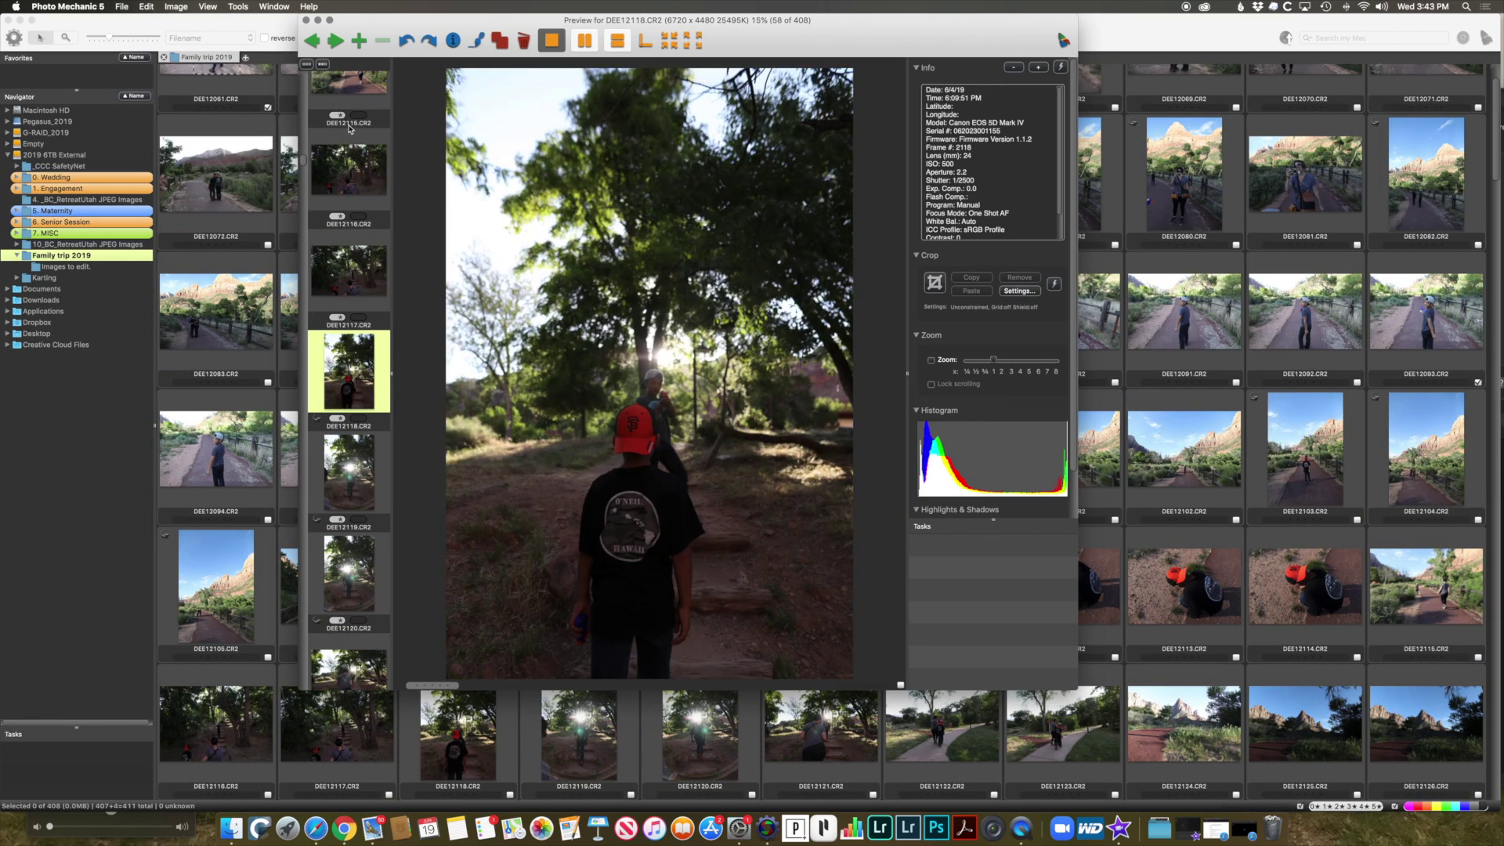
Advance to the yellow cactus flower photos, compare DEE12132.CR2 with DEE12131.CR2, and tag DEE12131.CR2.
{"action": "key", "text": "Right"}
{"action": "key", "text": "Right"}
{"action": "key", "text": "Right"}
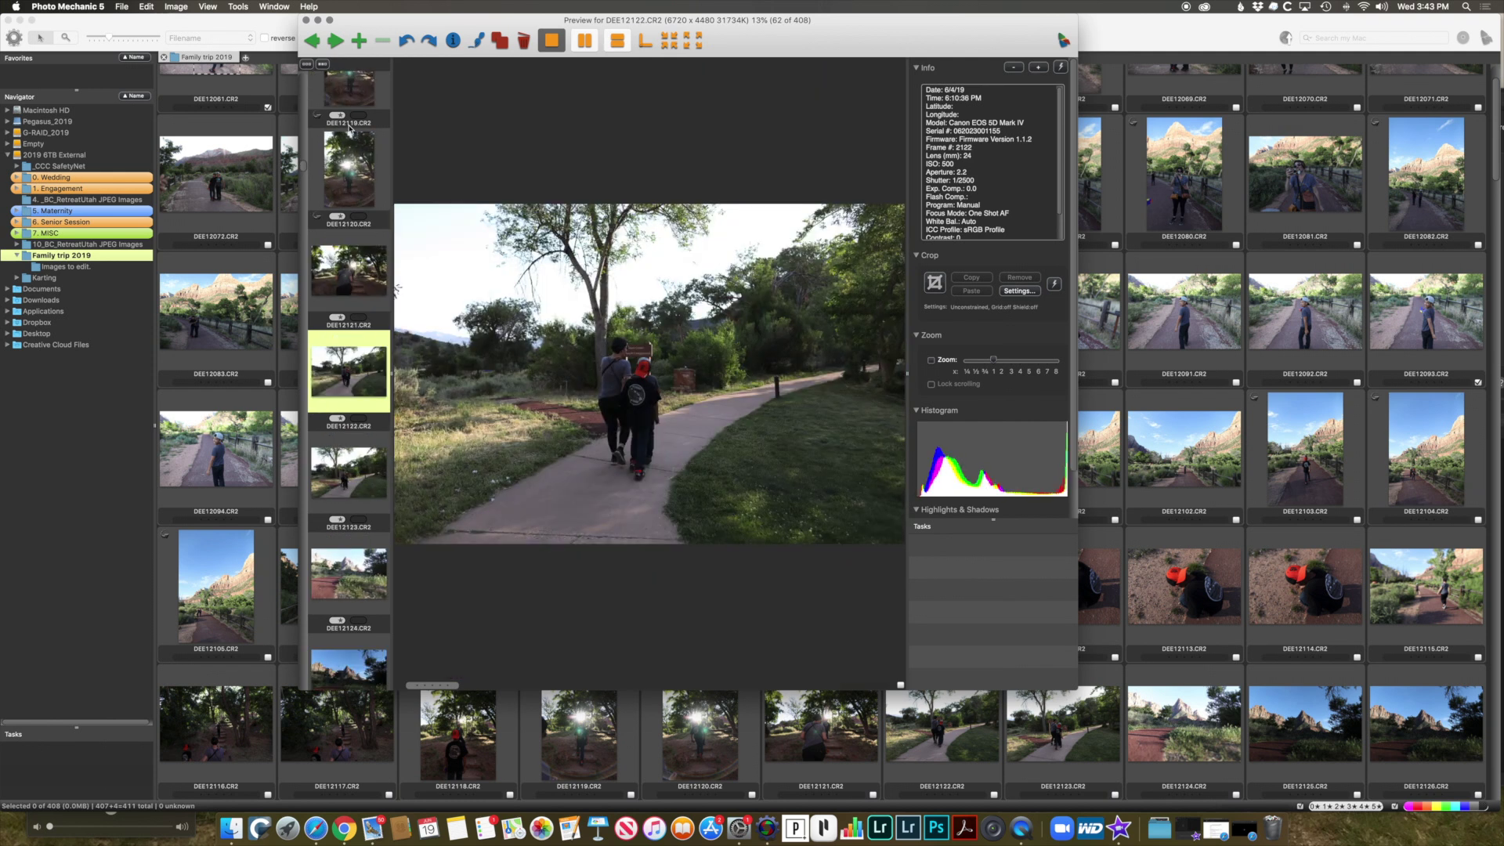
{"action": "key", "text": "Right"}
{"action": "key", "text": "Right"}
{"action": "key", "text": "Right"}
{"action": "key", "text": "Right"}
{"action": "key", "text": "Right"}
{"action": "key", "text": "Right"}
{"action": "key", "text": "Right"}
{"action": "key", "text": "Right"}
{"action": "key", "text": "Right"}
{"action": "key", "text": "Right"}
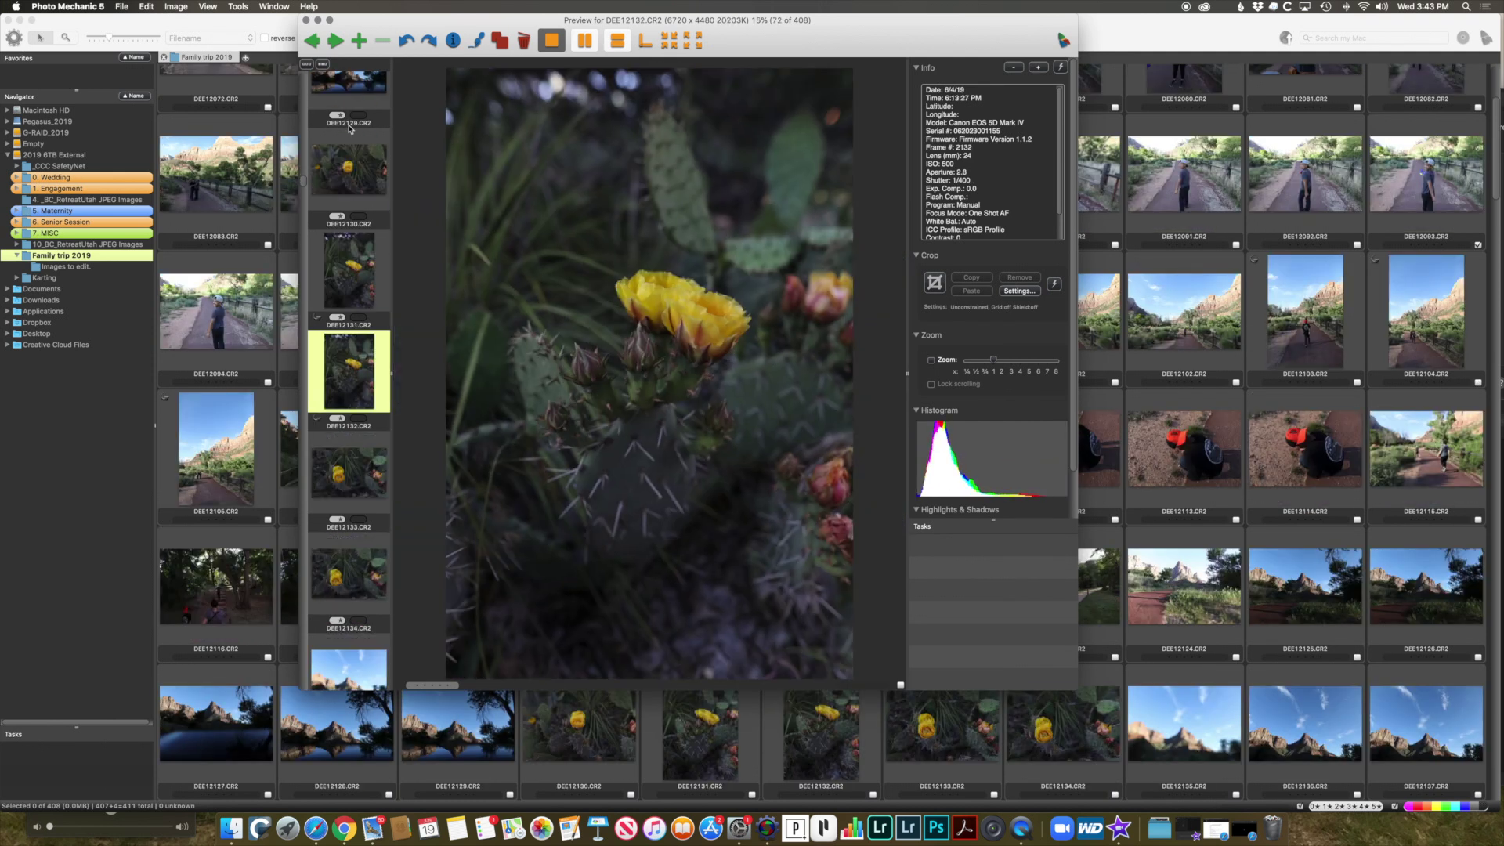
{"action": "key", "text": "Left"}
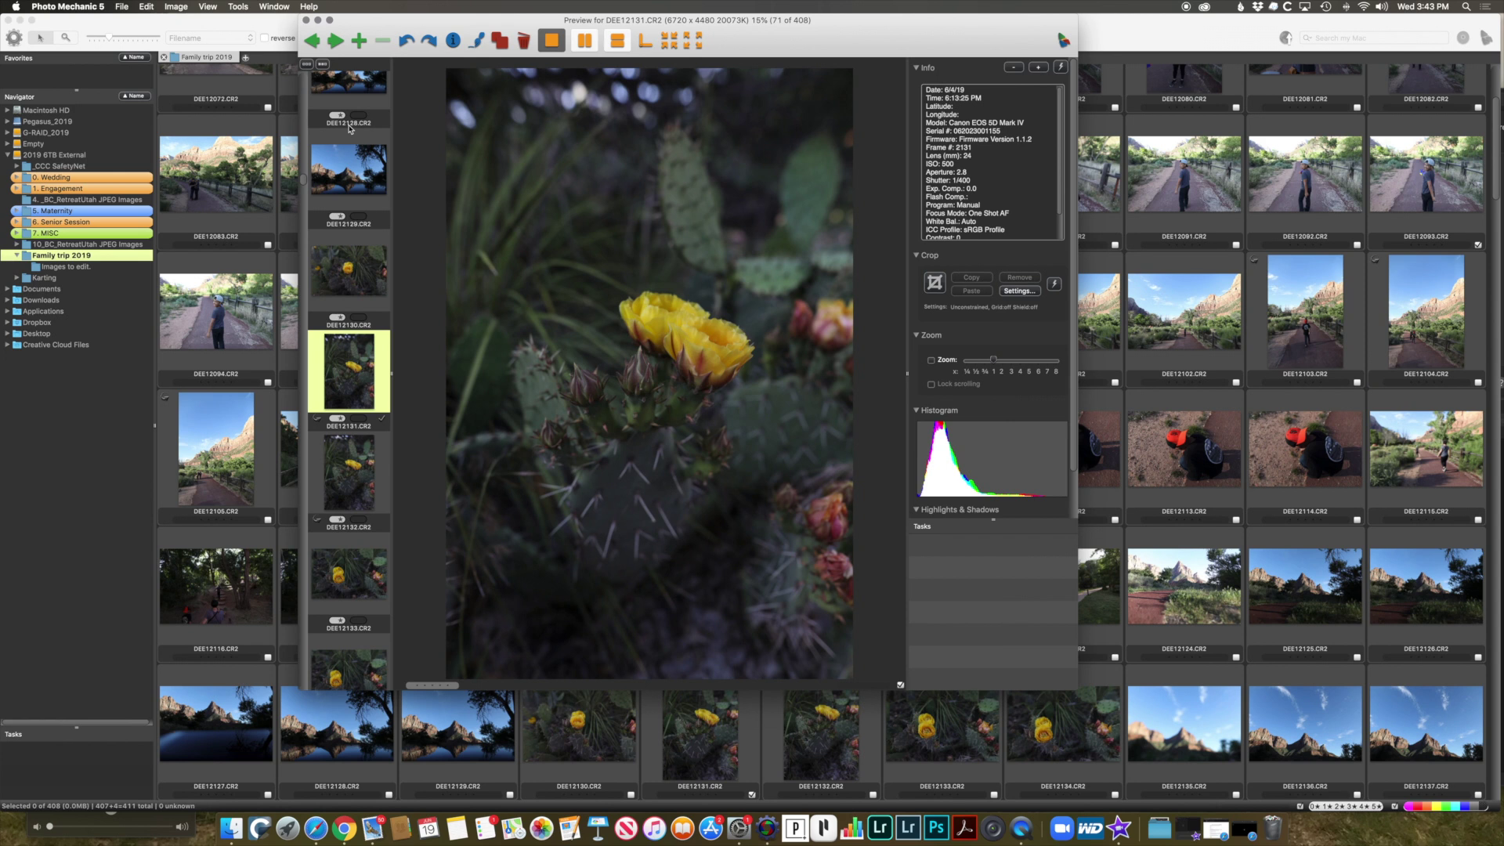
Compare the blue-sky mountain photos following the cactus flowers and tag DEE12137.CR2.
{"action": "key", "text": "Right"}
{"action": "key", "text": "Right"}
{"action": "key", "text": "Right"}
{"action": "key", "text": "Right"}
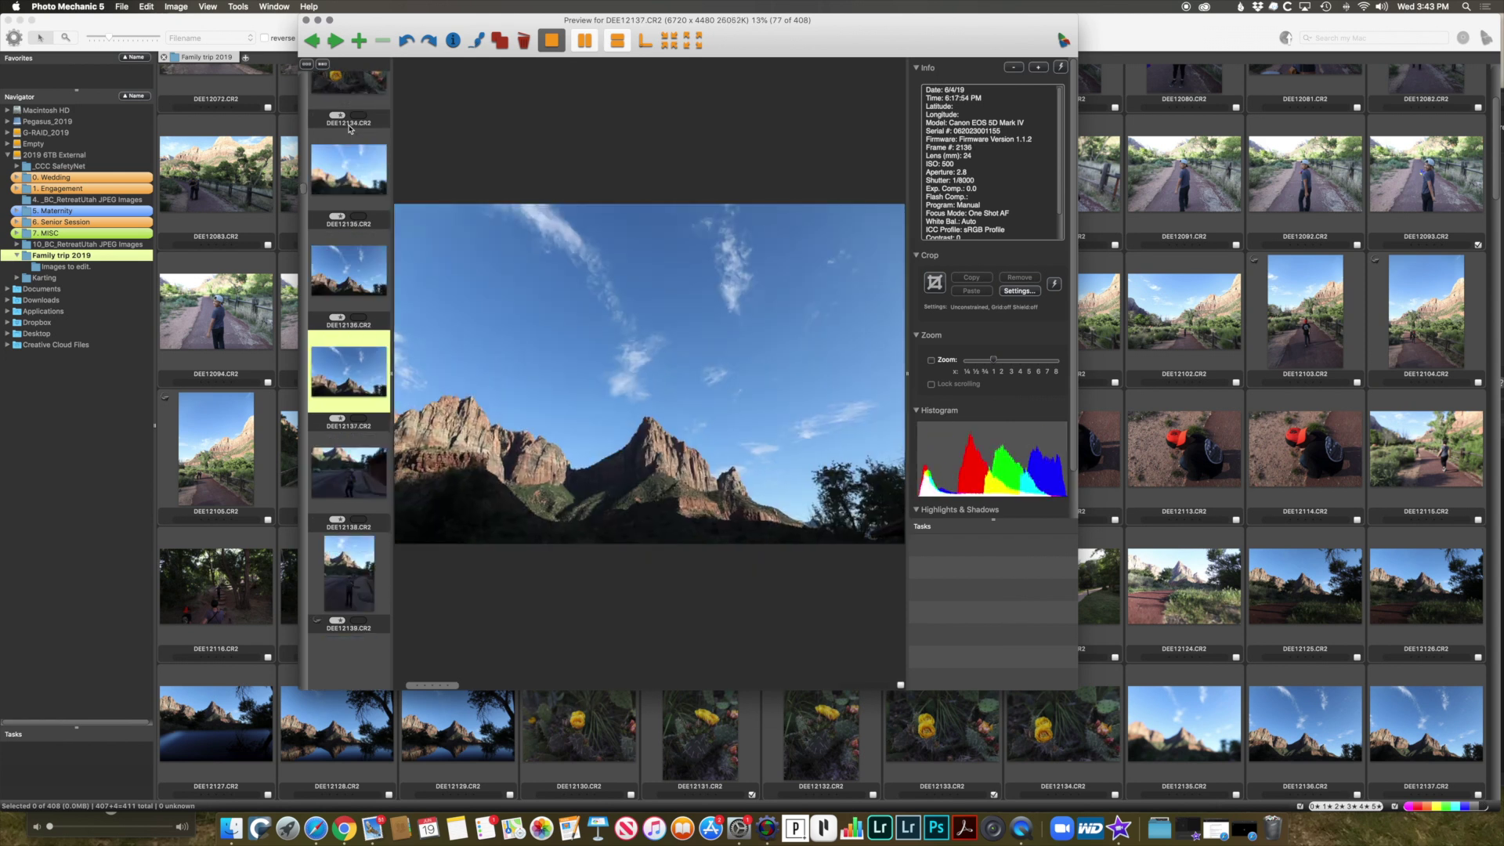
{"action": "key", "text": "Right"}
{"action": "key", "text": "Right"}
{"action": "key", "text": "Right"}
{"action": "key", "text": "Left"}
{"action": "key", "text": "Left"}
Review the photos after DEE12137.CR2 one by one up to the family group shot DEE12162.CR2.
{"action": "key", "text": "Right"}
{"action": "key", "text": "Right"}
{"action": "key", "text": "Right"}
{"action": "key", "text": "Right"}
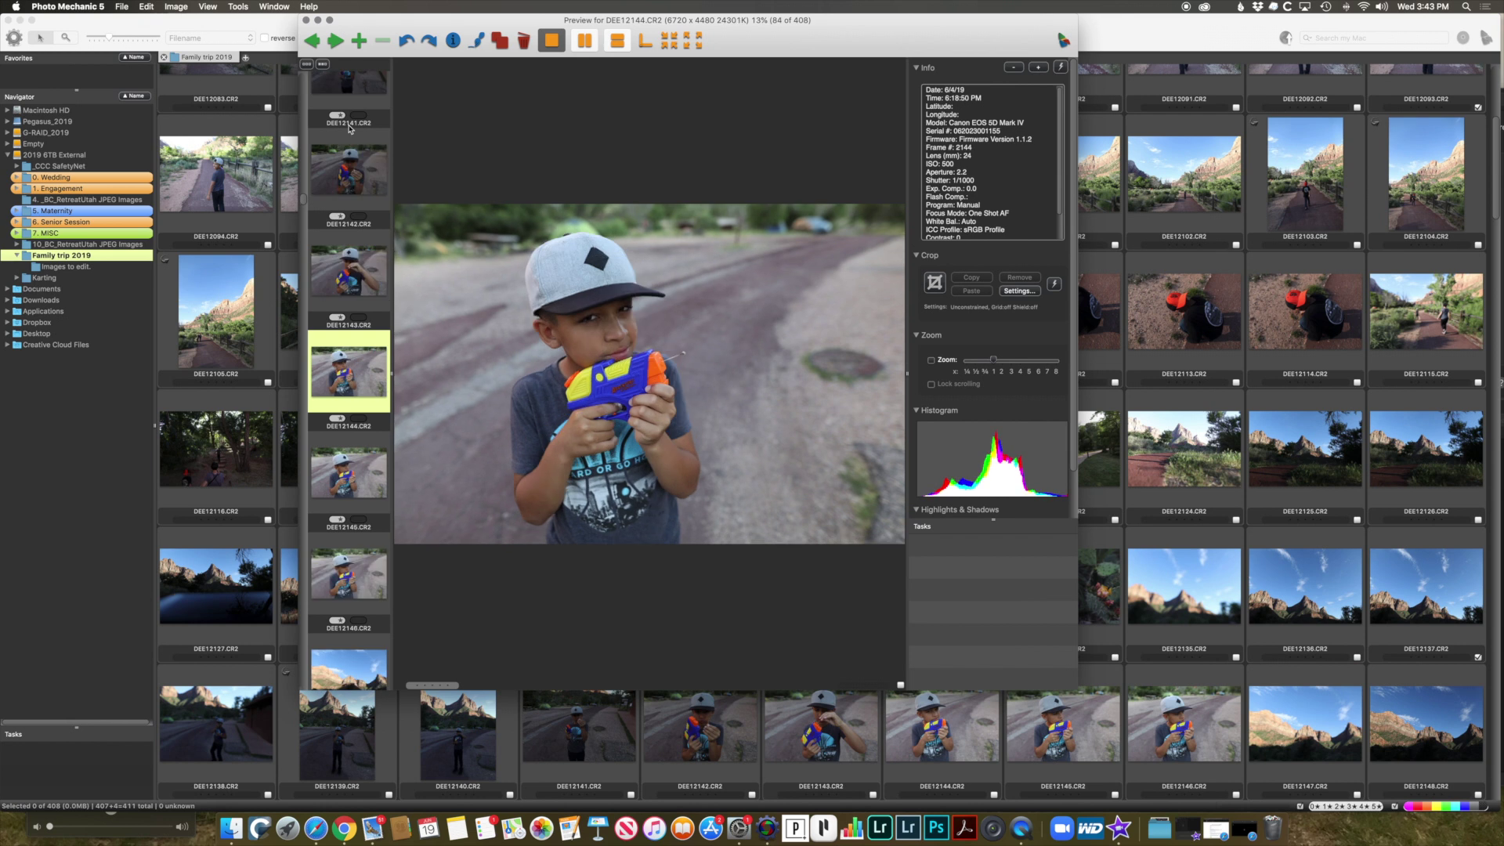
{"action": "key", "text": "Right"}
{"action": "key", "text": "Right"}
{"action": "key", "text": "Right"}
{"action": "key", "text": "Right"}
{"action": "key", "text": "Right"}
{"action": "key", "text": "Right"}
{"action": "key", "text": "Right"}
{"action": "key", "text": "Right"}
{"action": "key", "text": "Right"}
{"action": "key", "text": "Right"}
{"action": "key", "text": "Right"}
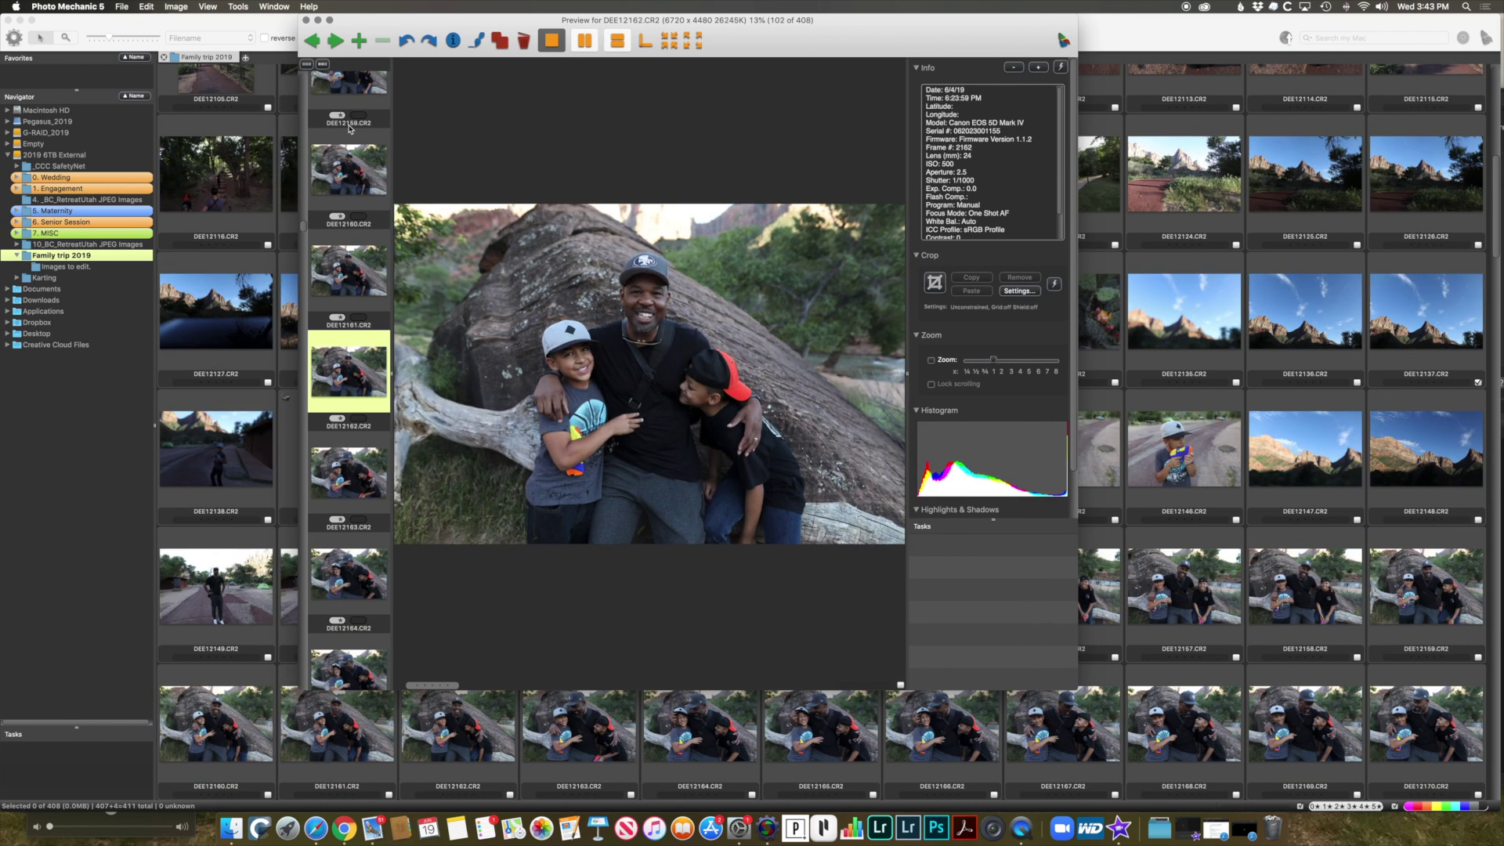
Review the previewed photos from DEE12163.CR2 up to DEE12202.CR2.
{"action": "key", "text": "Right"}
{"action": "key", "text": "Right"}
{"action": "key", "text": "Right"}
{"action": "key", "text": "Right"}
{"action": "key", "text": "Right"}
{"action": "key", "text": "Right"}
{"action": "key", "text": "Right"}
{"action": "key", "text": "Right"}
{"action": "key", "text": "Right"}
{"action": "key", "text": "Right"}
{"action": "key", "text": "Right"}
{"action": "key", "text": "Right"}
{"action": "key", "text": "Right"}
{"action": "key", "text": "Right"}
{"action": "key", "text": "Right"}
{"action": "key", "text": "Right"}
{"action": "key", "text": "Right"}
{"action": "key", "text": "Right"}
{"action": "key", "text": "Right"}
{"action": "key", "text": "Right"}
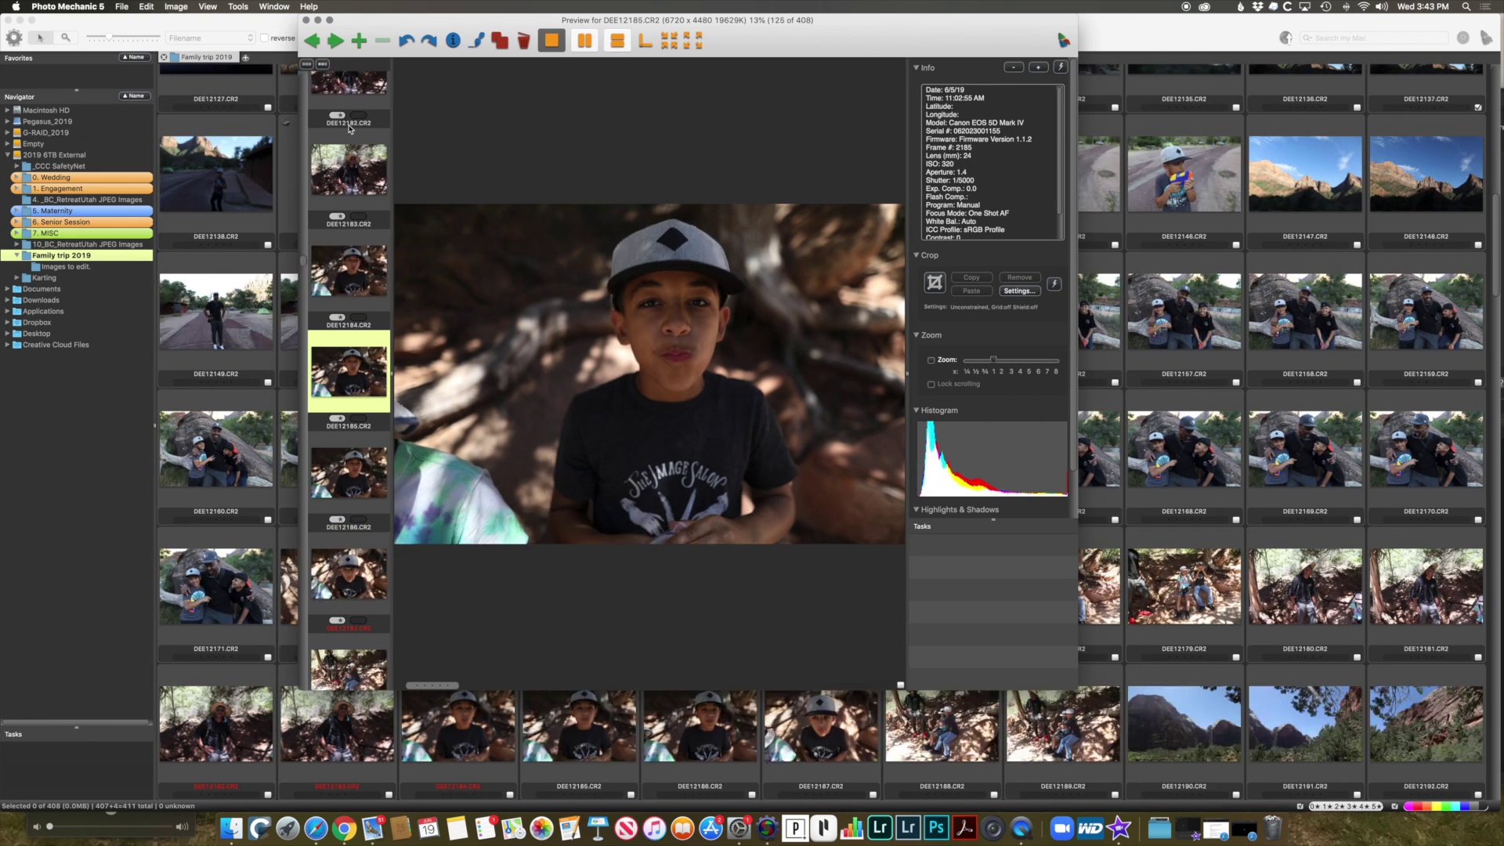
{"action": "key", "text": "Right"}
{"action": "key", "text": "Right"}
{"action": "key", "text": "Right"}
{"action": "key", "text": "Right"}
{"action": "key", "text": "Right"}
{"action": "key", "text": "Right"}
{"action": "key", "text": "Right"}
{"action": "key", "text": "Right"}
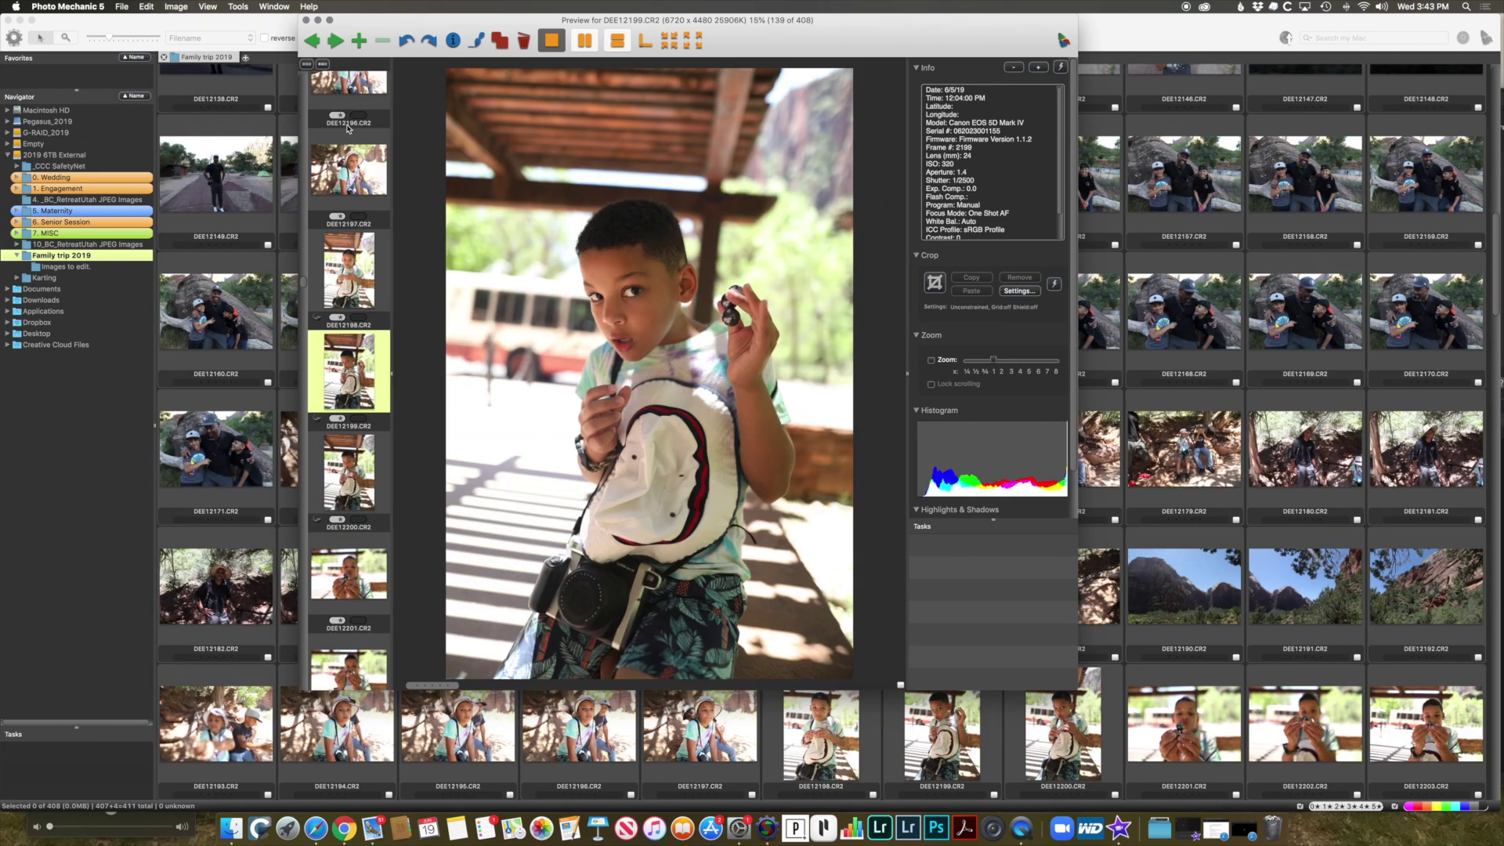
{"action": "key", "text": "Right"}
{"action": "key", "text": "Right"}
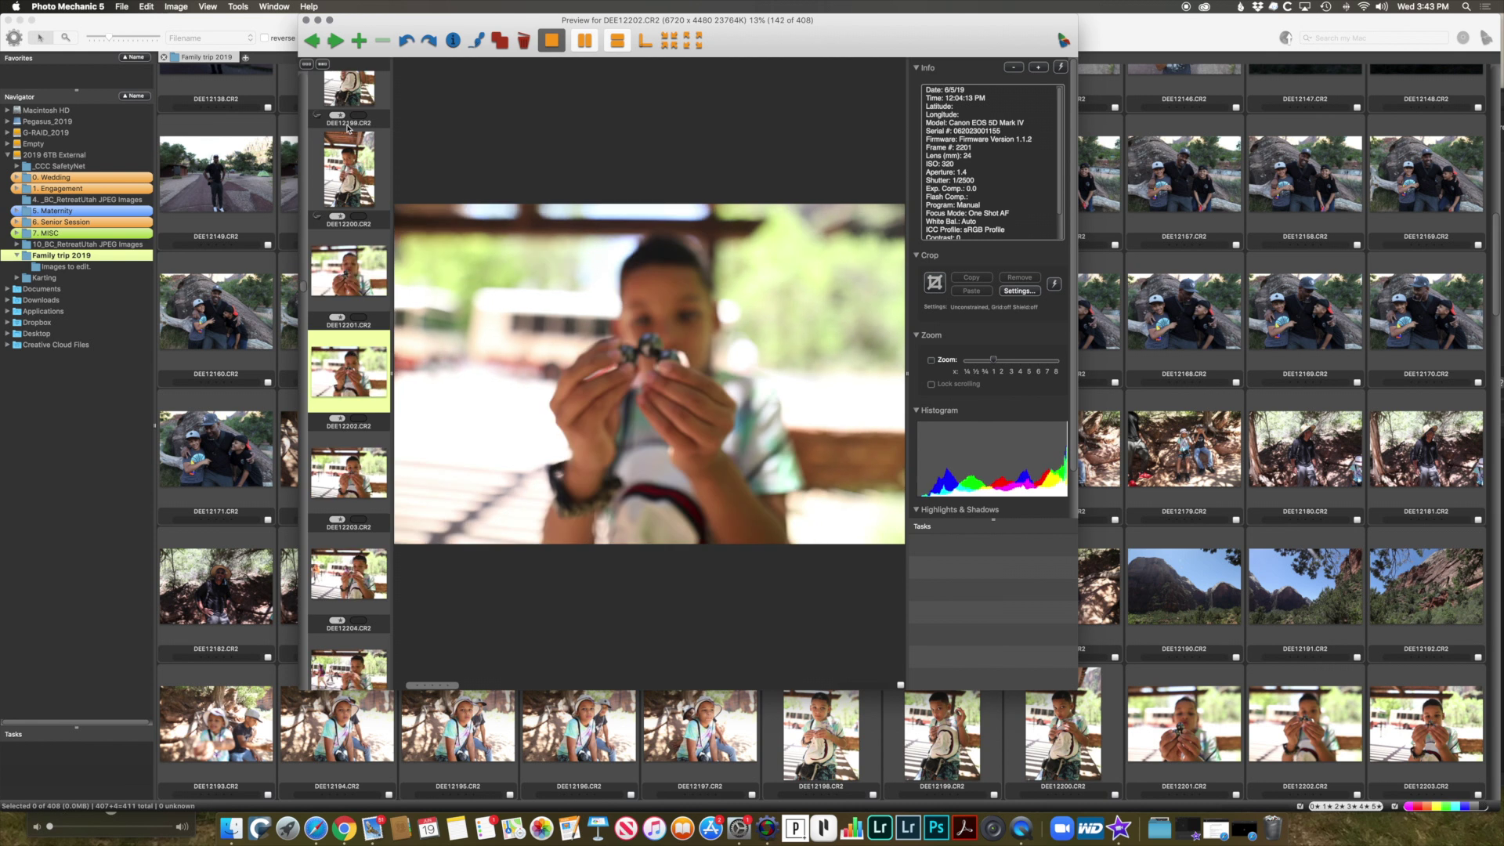
Advance the preview to DEE12207.CR2 and tag that photo.
{"action": "key", "text": "Right"}
{"action": "key", "text": "Right"}
{"action": "key", "text": "Right"}
{"action": "key", "text": "Right"}
{"action": "key", "text": "Right"}
{"action": "key", "text": "Right"}
{"action": "key", "text": "t"}
Review the photos after DEE12207.CR2 up to DEE12212.CR2.
{"action": "key", "text": "Right"}
{"action": "key", "text": "Right"}
{"action": "key", "text": "Right"}
{"action": "key", "text": "Right"}
{"action": "key", "text": "Right"}
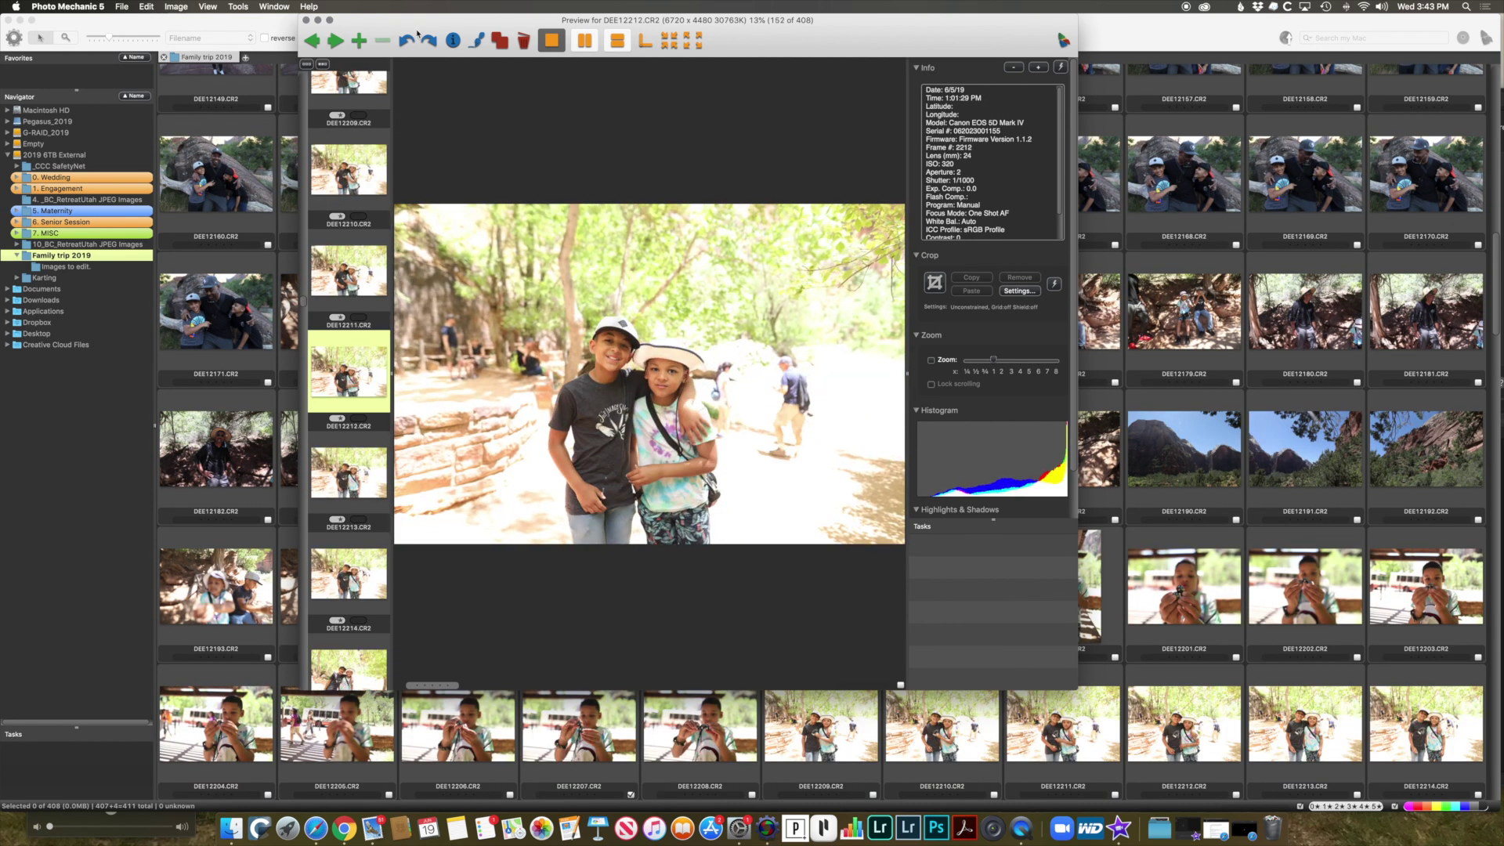
Close the preview window and look through the contact sheet, ending at its first row.
{"action": "left_click_drag", "start_coordinate": [443, 19], "coordinate": [719, 18]}
{"action": "left_click", "coordinate": [564, 33]}
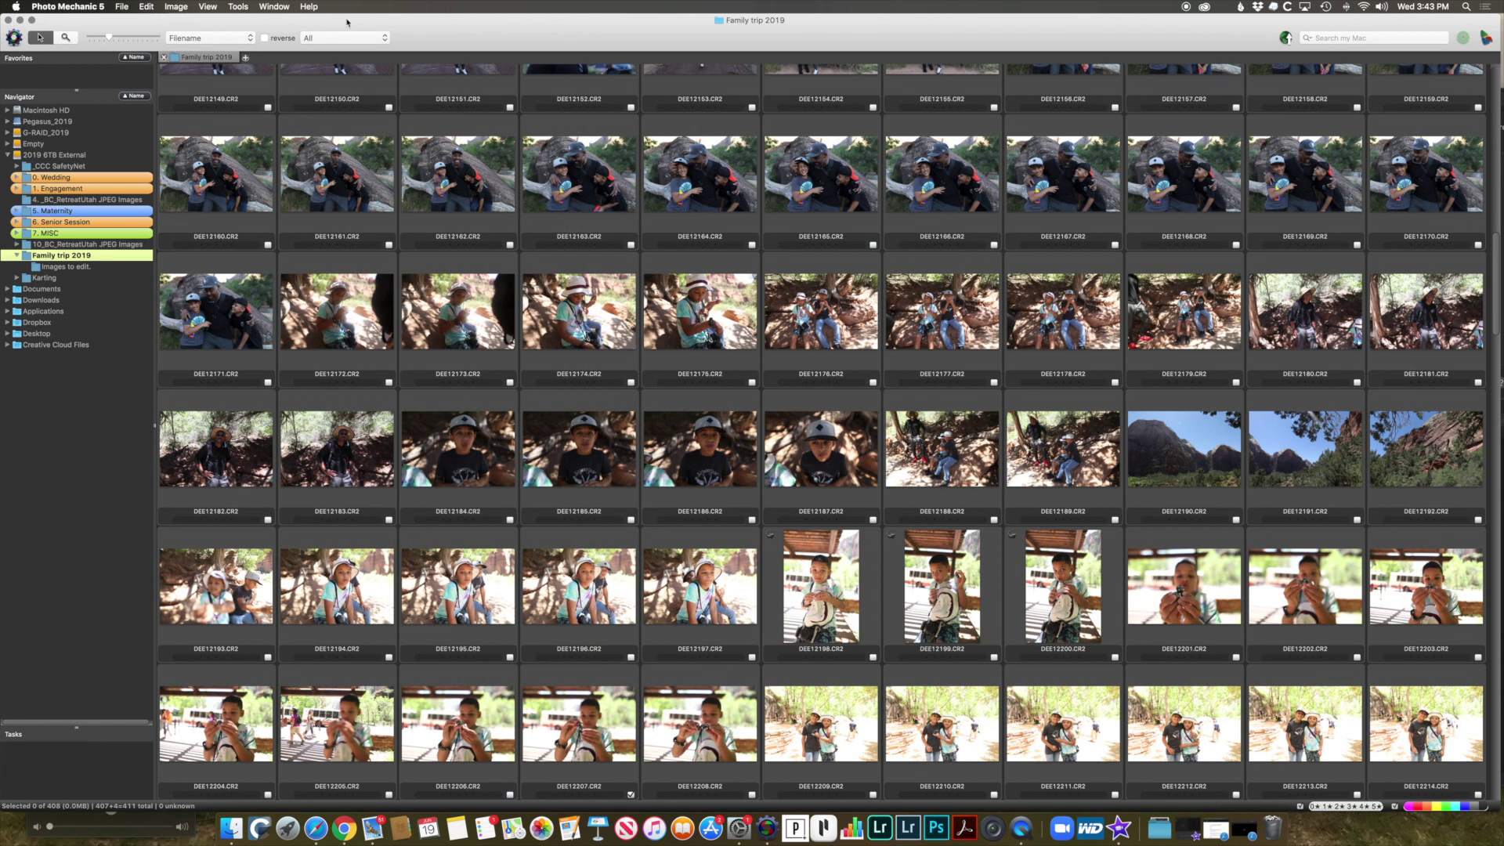
{"action": "scroll", "coordinate": [500, 249], "scroll_direction": "up", "scroll_amount": 10}
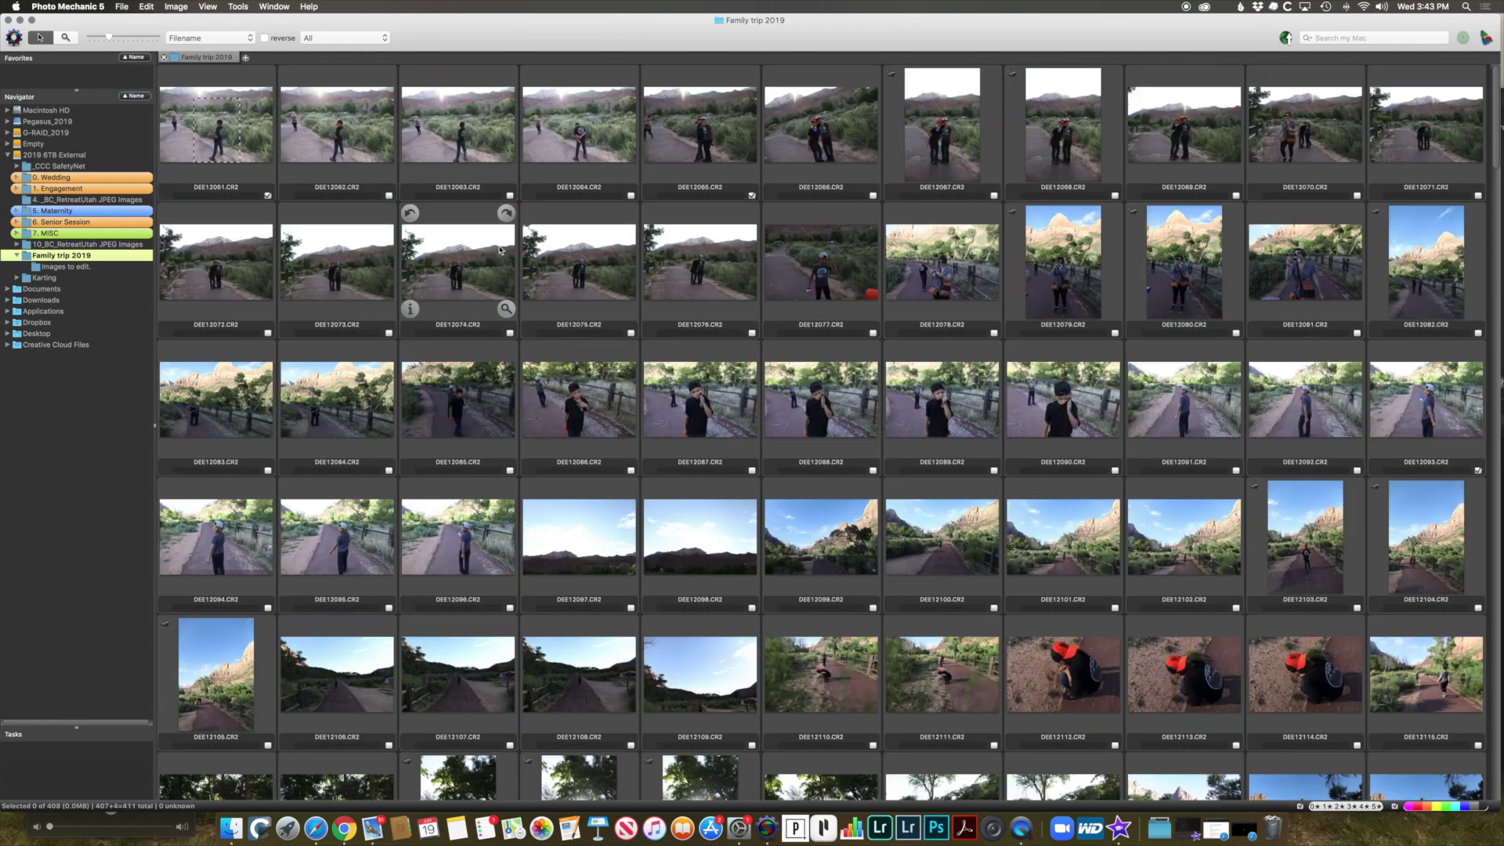
{"action": "scroll", "coordinate": [506, 250], "scroll_direction": "down", "scroll_amount": 15}
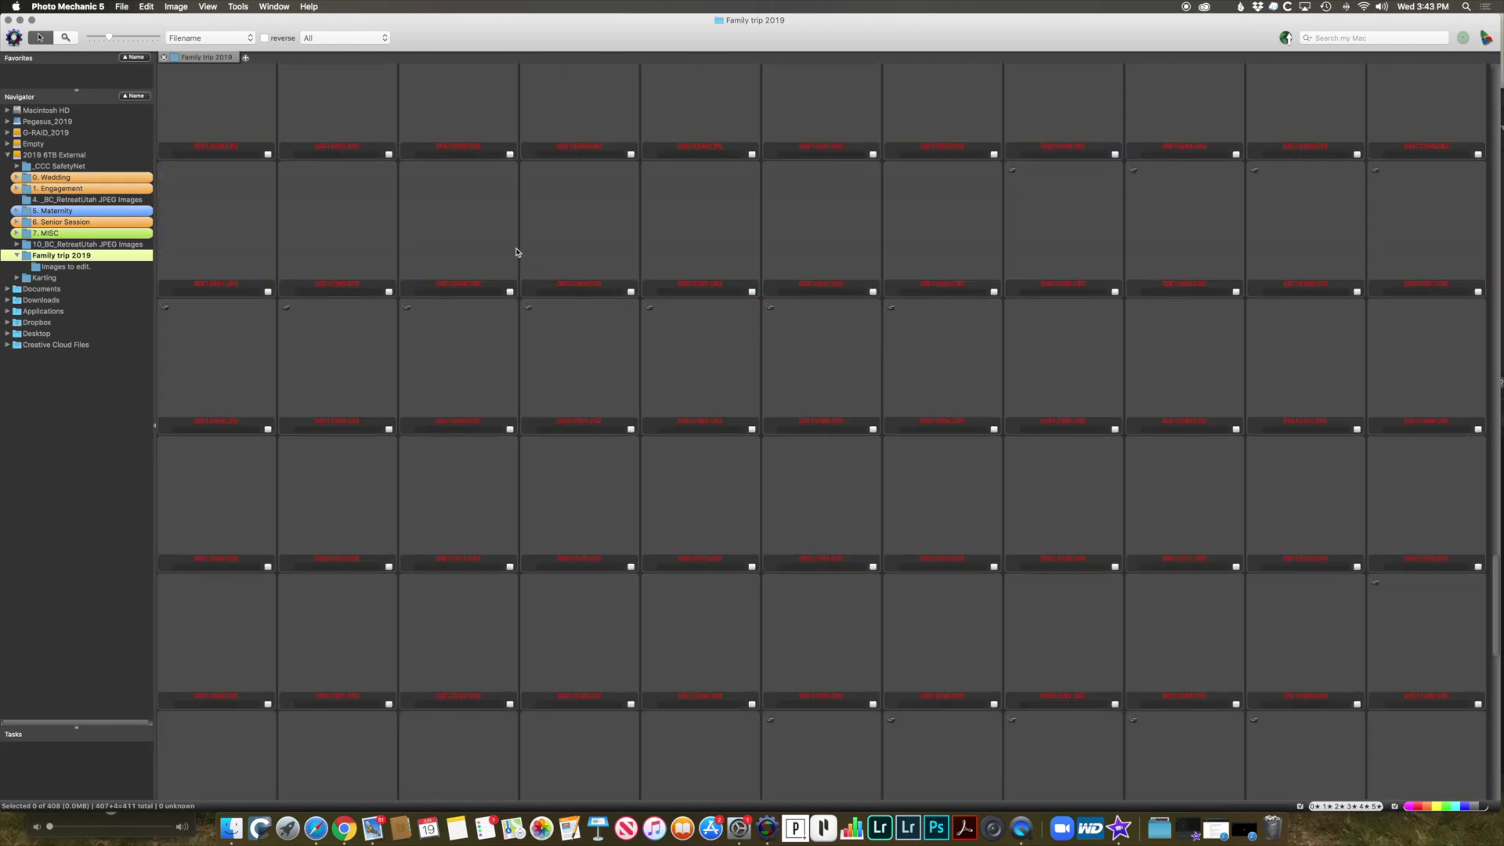
{"action": "scroll", "coordinate": [516, 253], "scroll_direction": "up", "scroll_amount": 15}
Sort the contact sheet by Rating.
{"action": "left_click", "coordinate": [251, 38]}
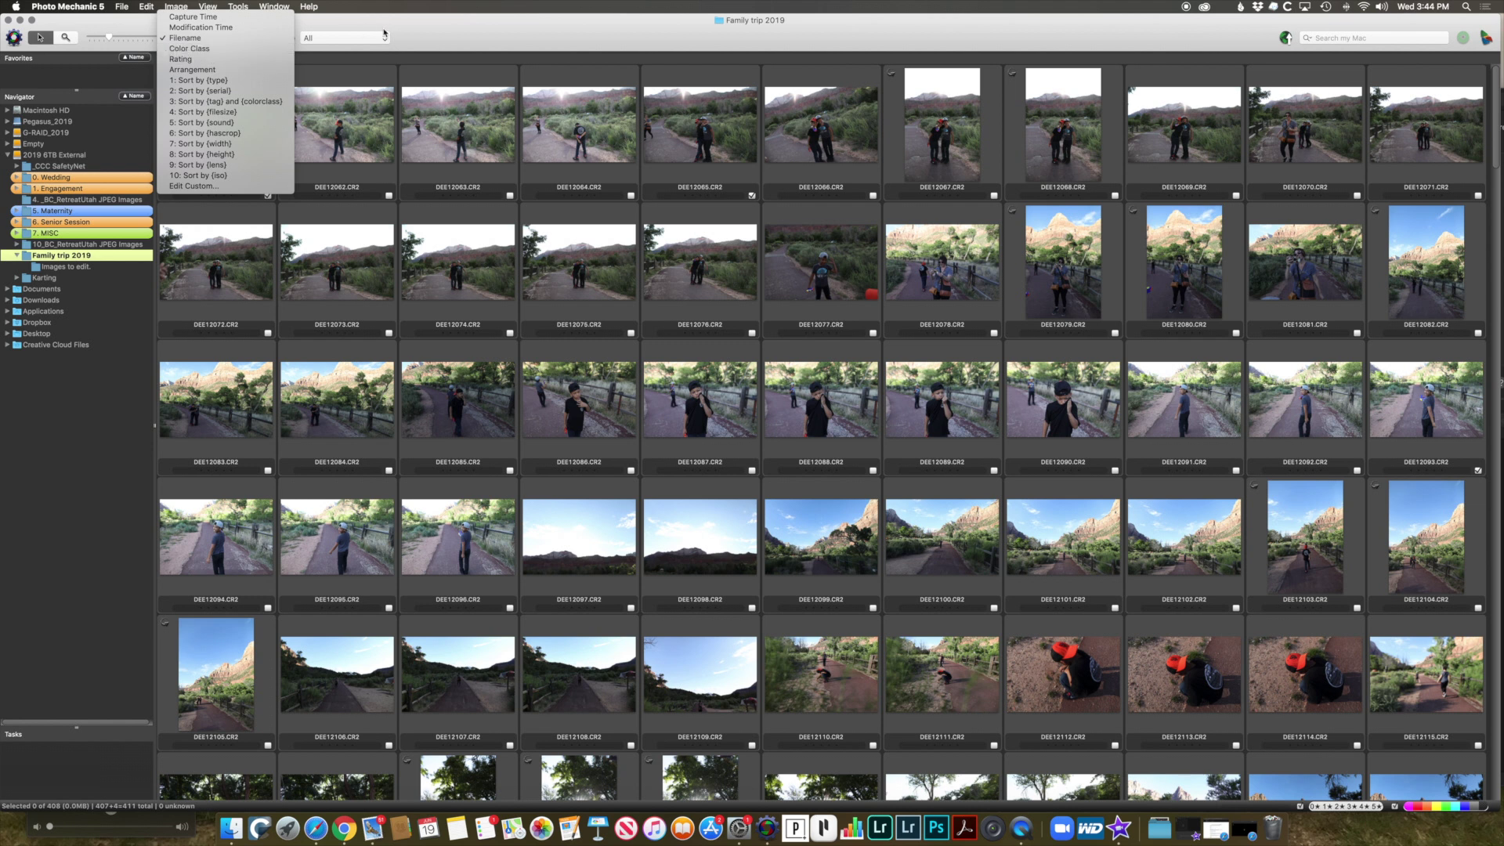
{"action": "left_click", "coordinate": [437, 39]}
{"action": "mouse_move", "coordinate": [216, 200]}
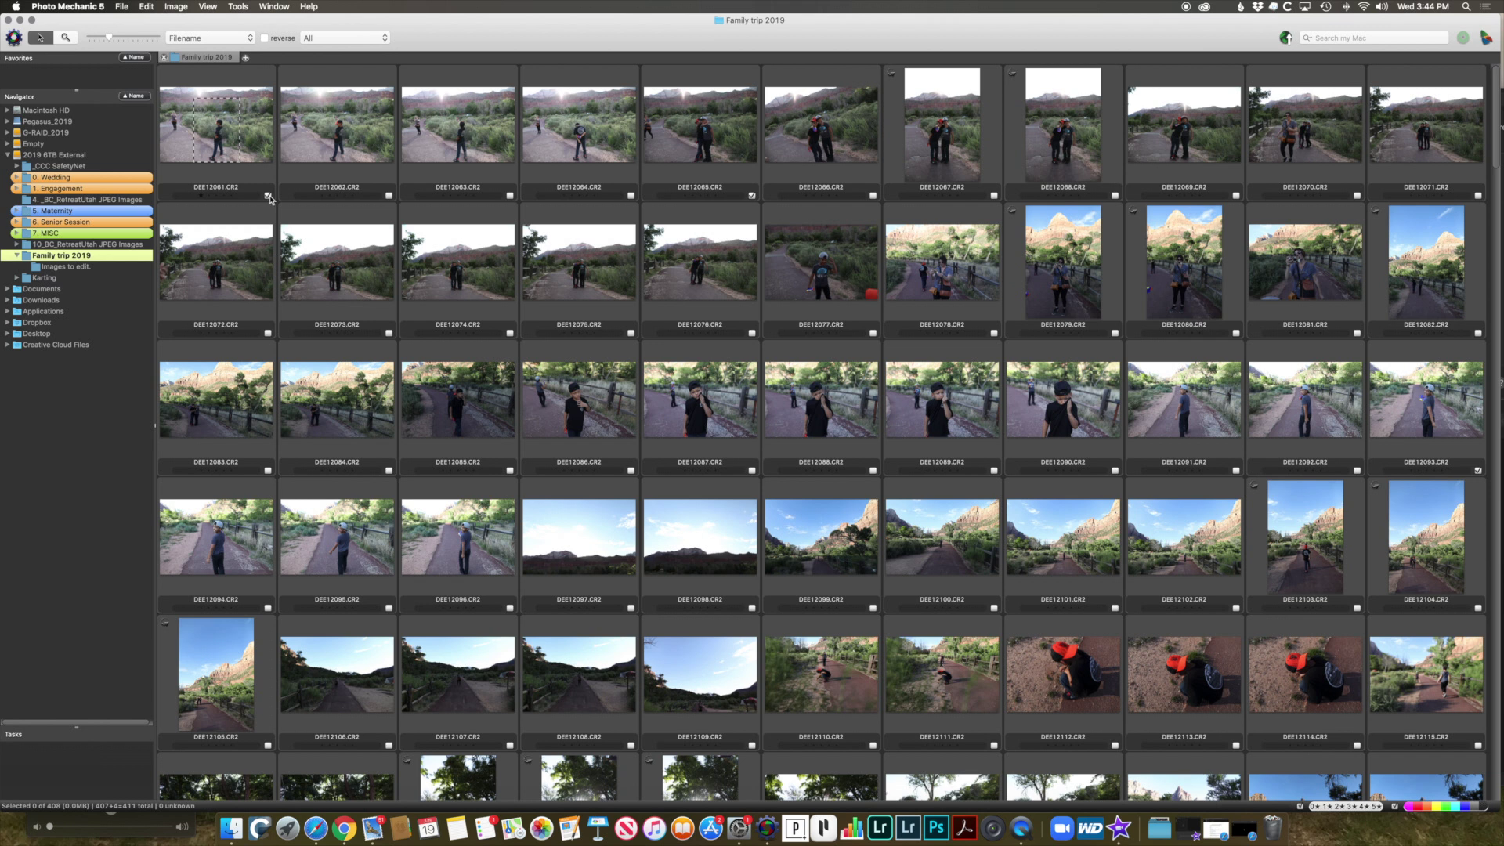
{"action": "left_click", "coordinate": [250, 39]}
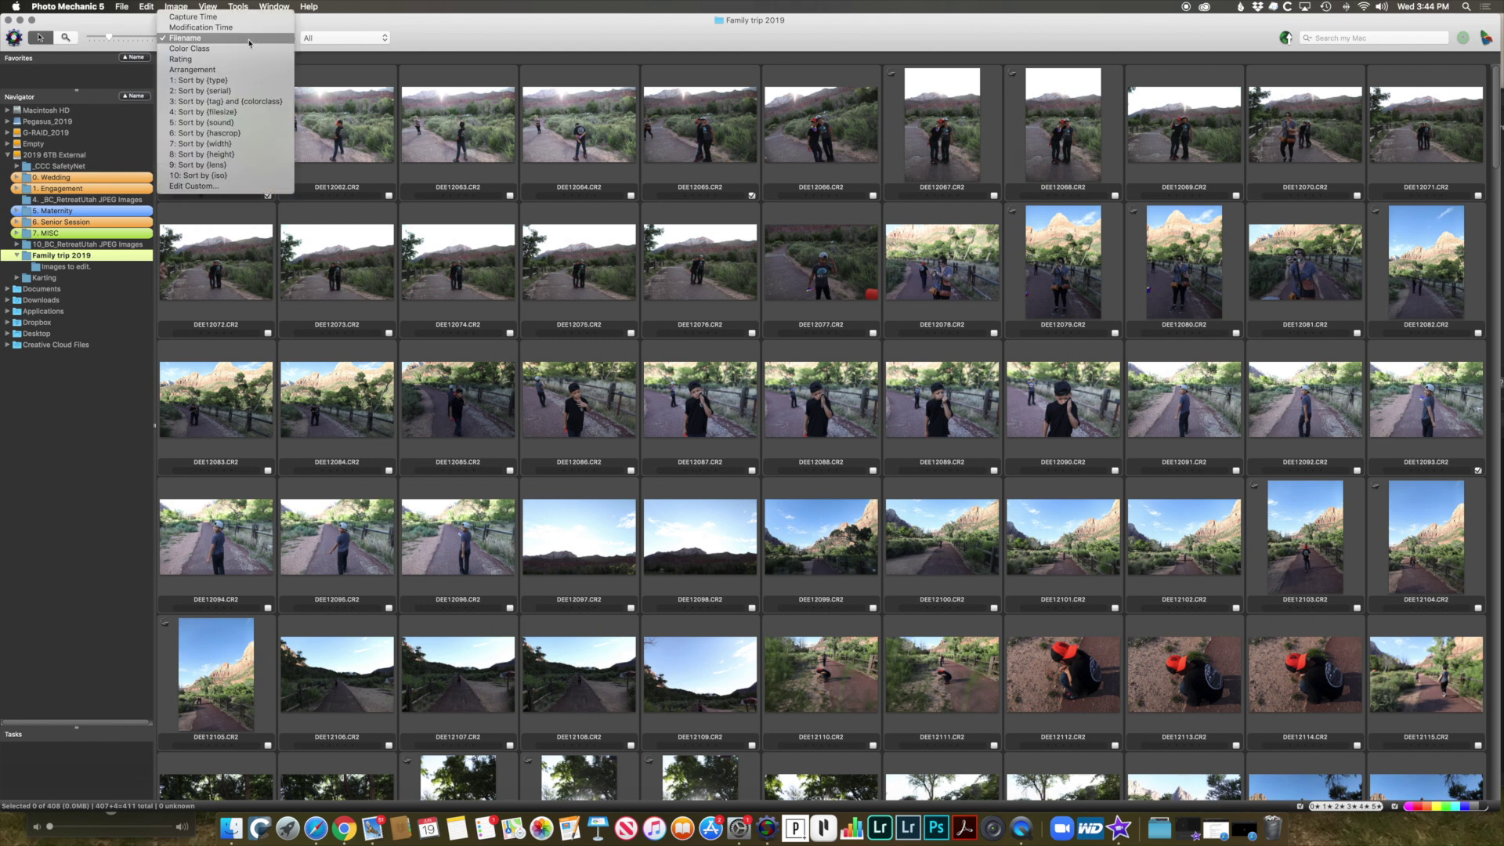
{"action": "left_click", "coordinate": [224, 65]}
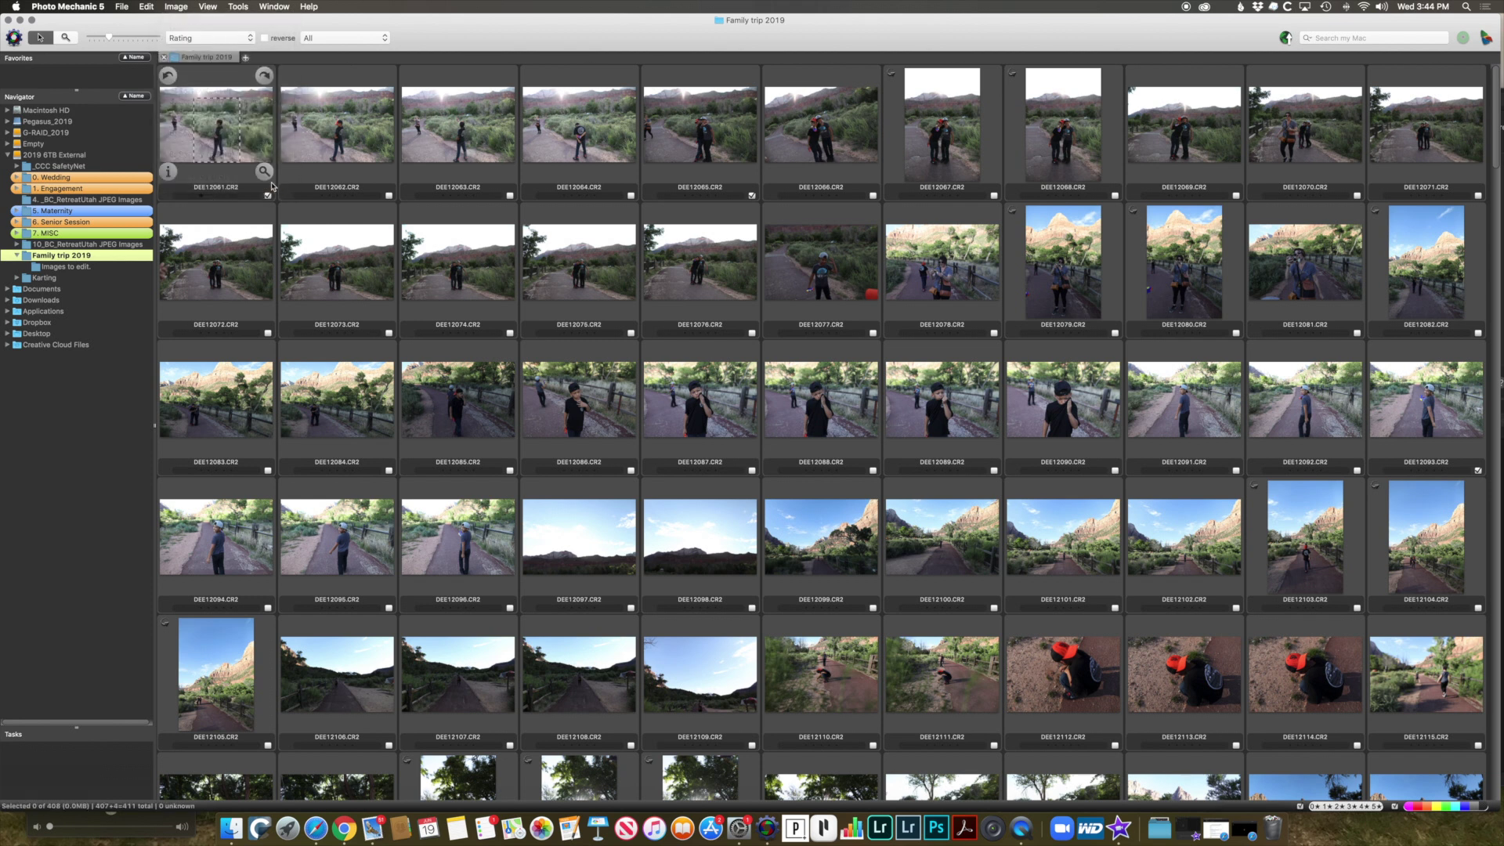
Sort the contact sheet by Capture Time and view its filter choices, keeping All.
{"action": "left_click", "coordinate": [231, 38]}
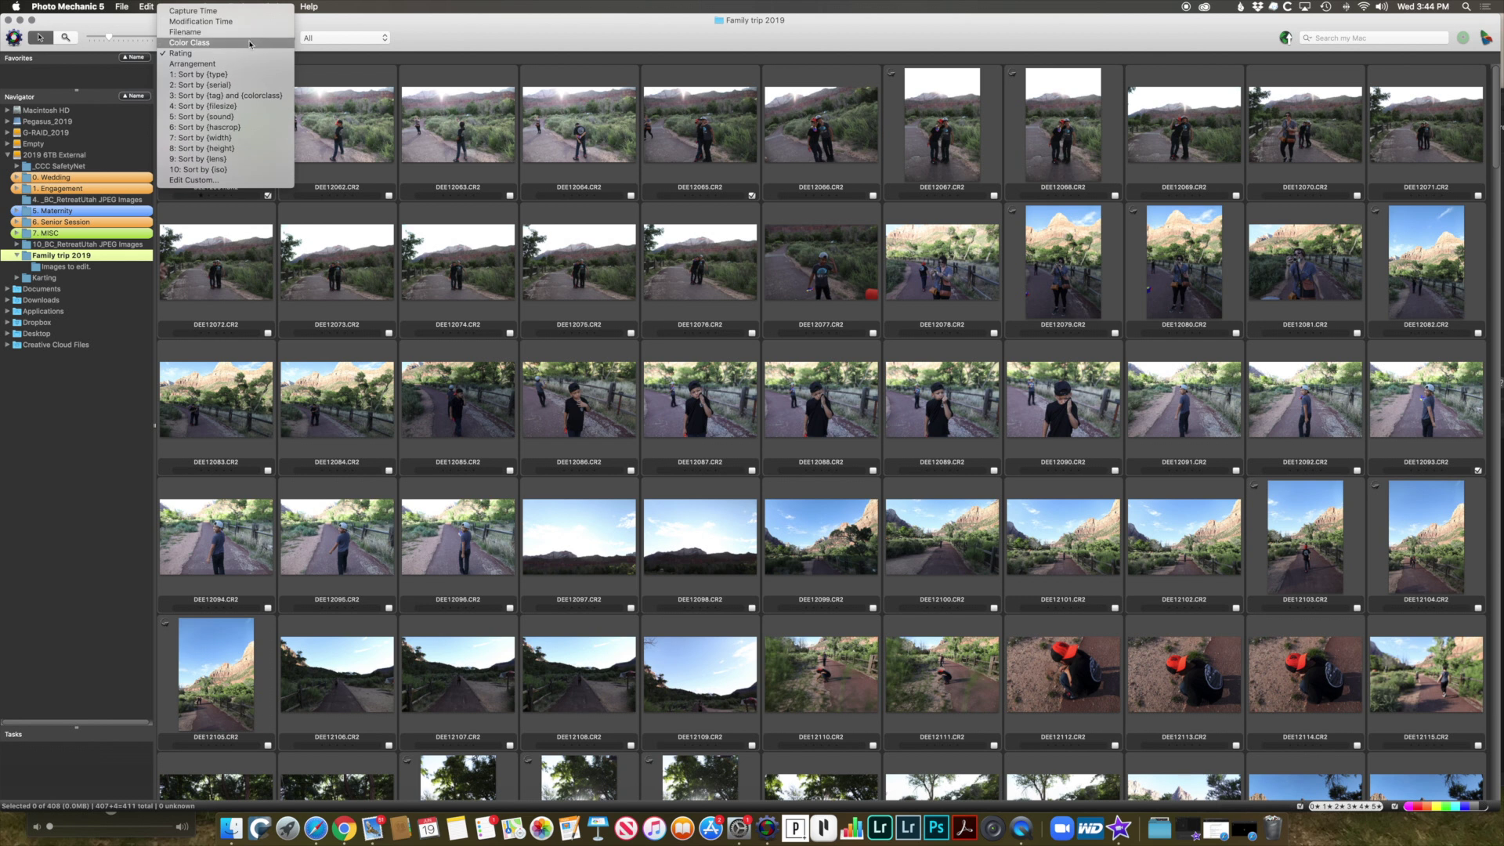
{"action": "key", "text": "Return"}
{"action": "left_click", "coordinate": [357, 38]}
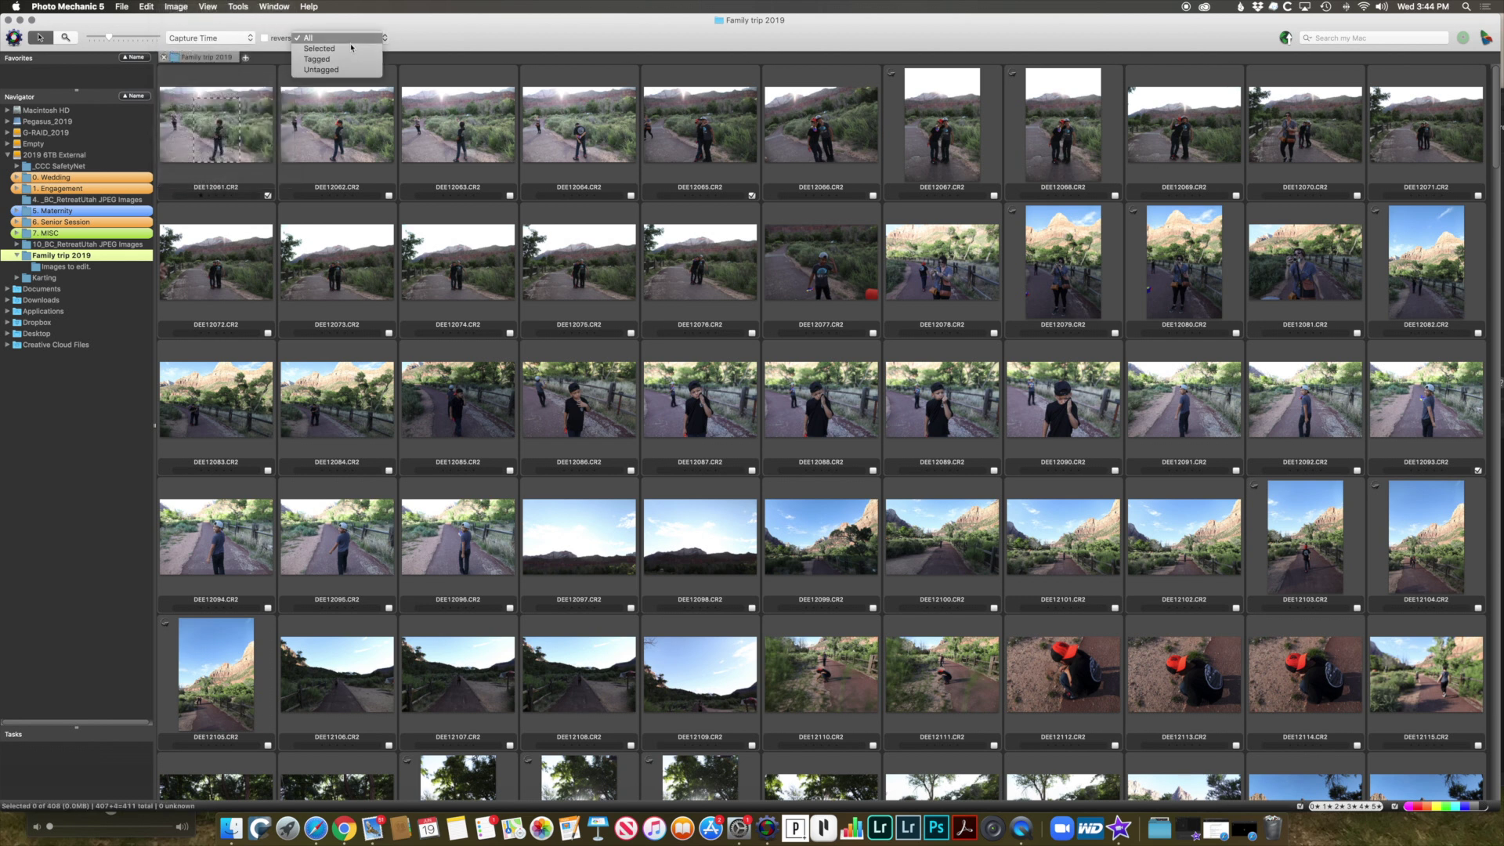
{"action": "left_click", "coordinate": [423, 32]}
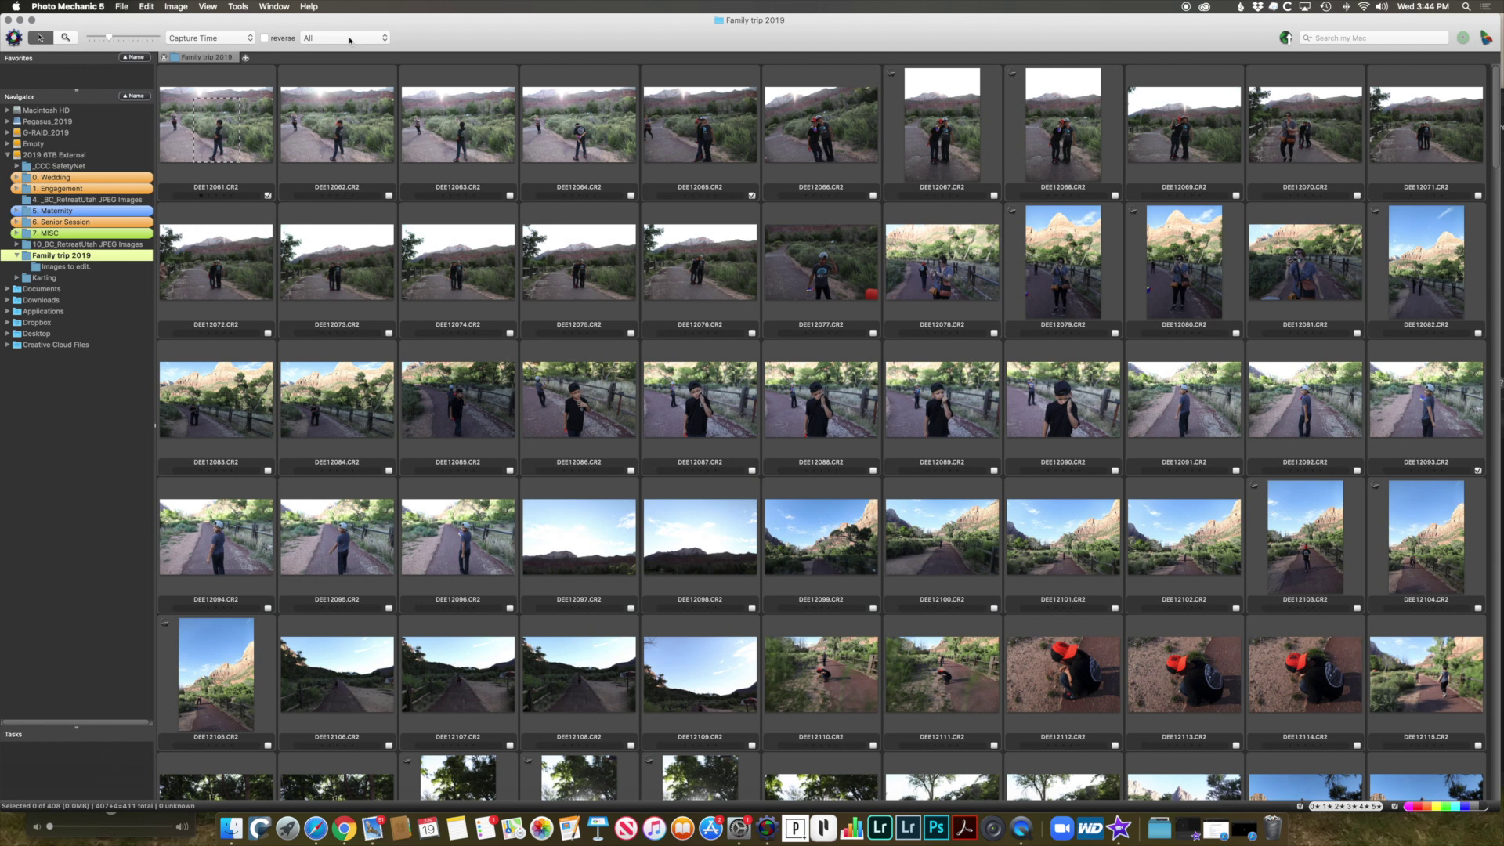
Sort the contact sheet by Filename.
{"action": "left_click", "coordinate": [245, 39]}
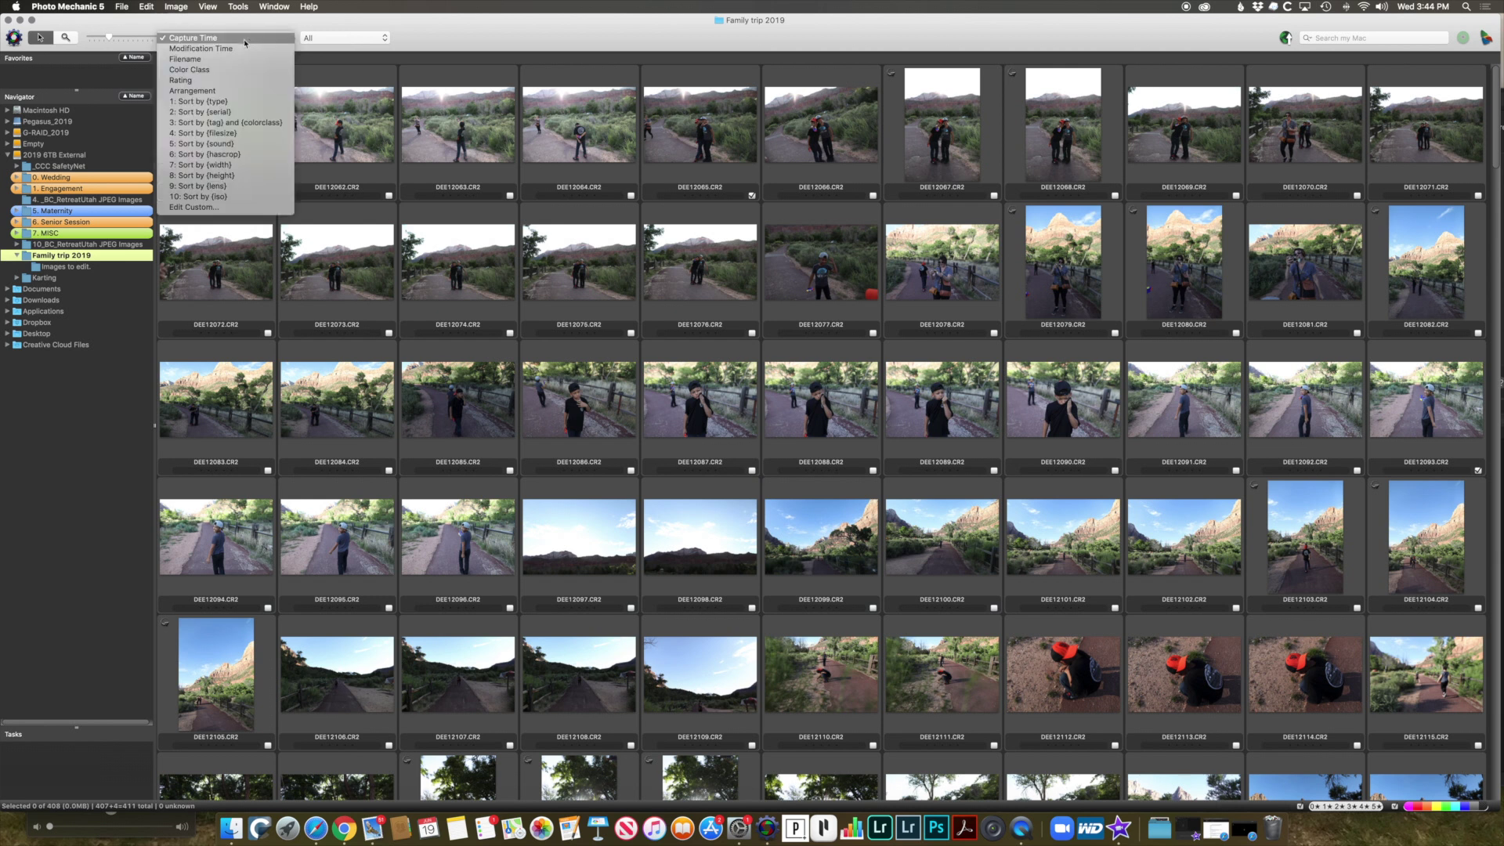
{"action": "left_click", "coordinate": [246, 43]}
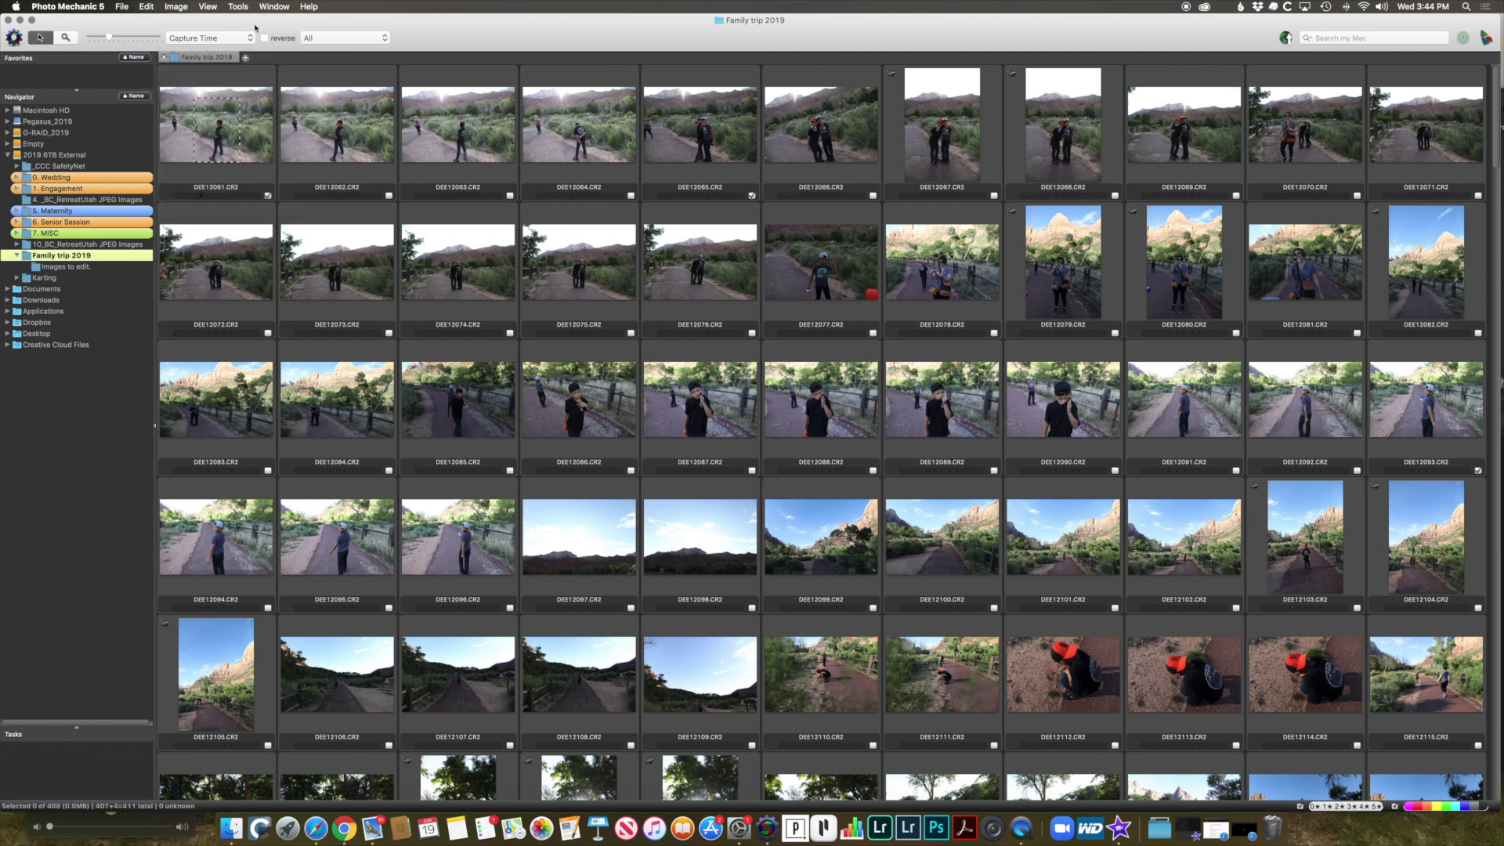
{"action": "left_click", "coordinate": [248, 37]}
{"action": "left_click", "coordinate": [219, 59]}
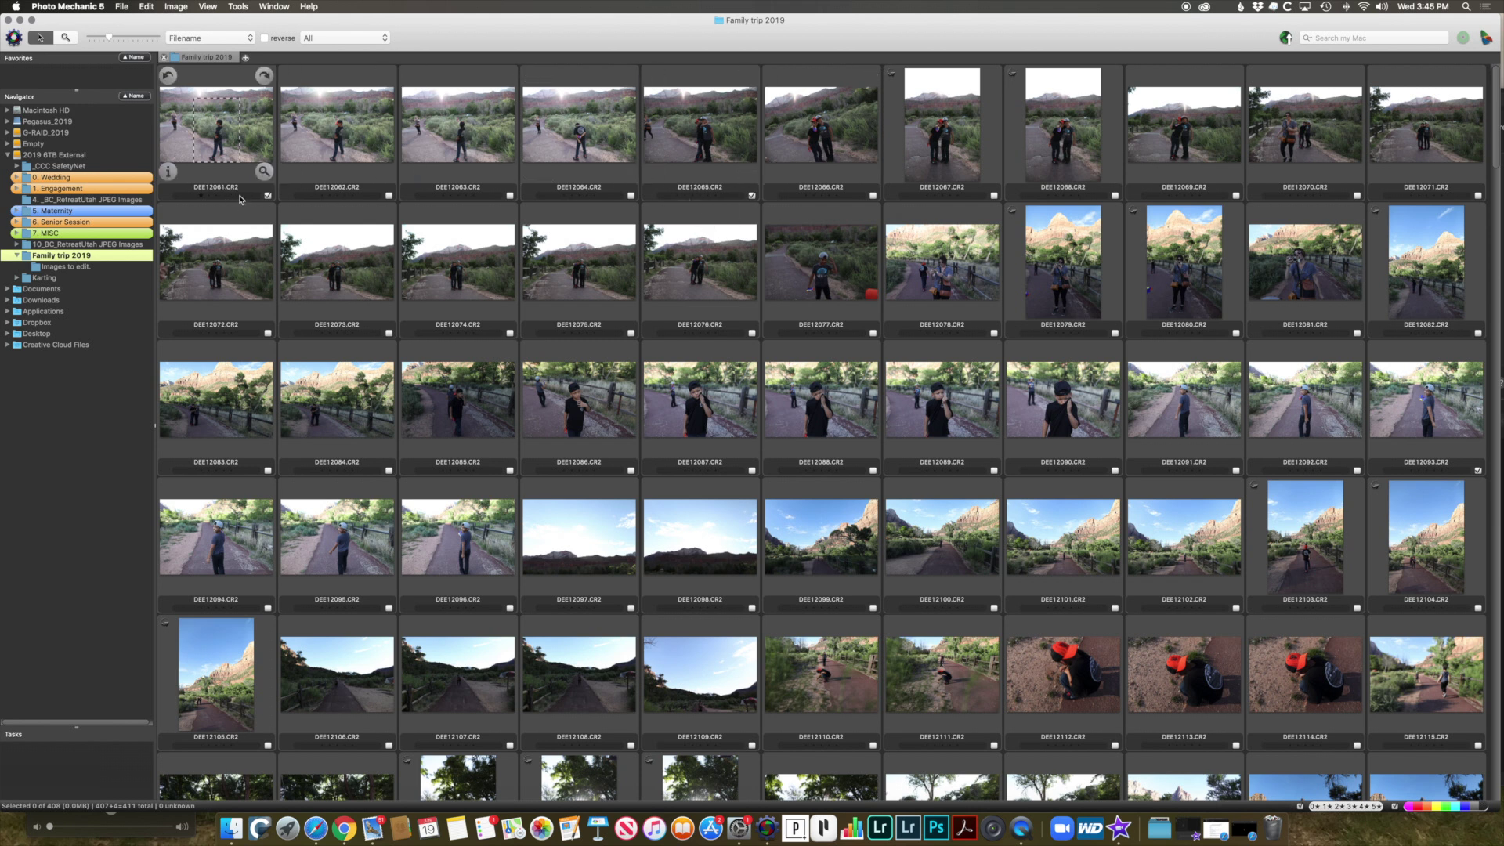
{"action": "left_click", "coordinate": [231, 38]}
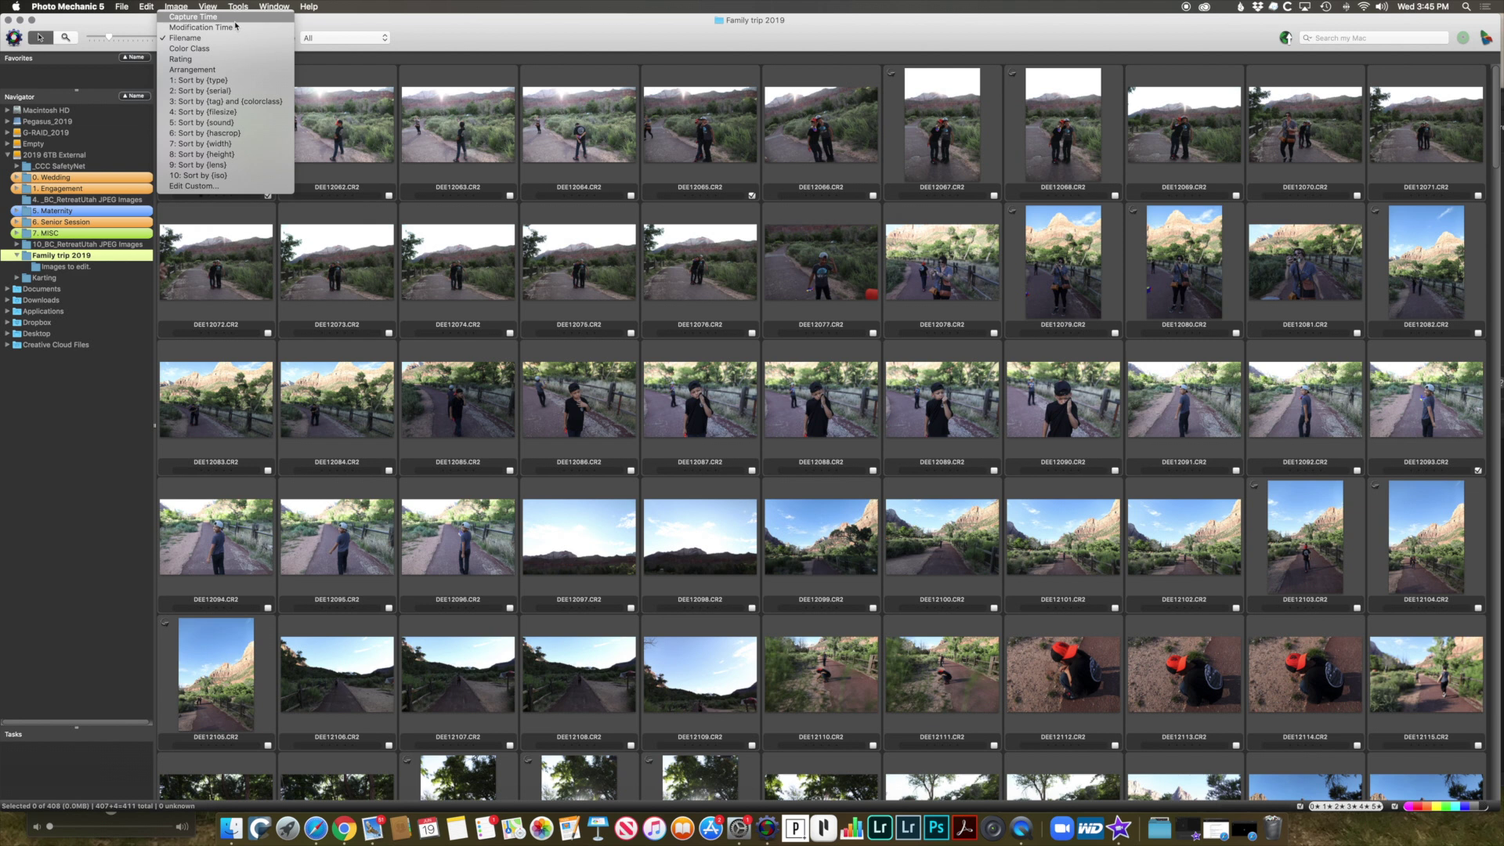
{"action": "key", "text": "Escape"}
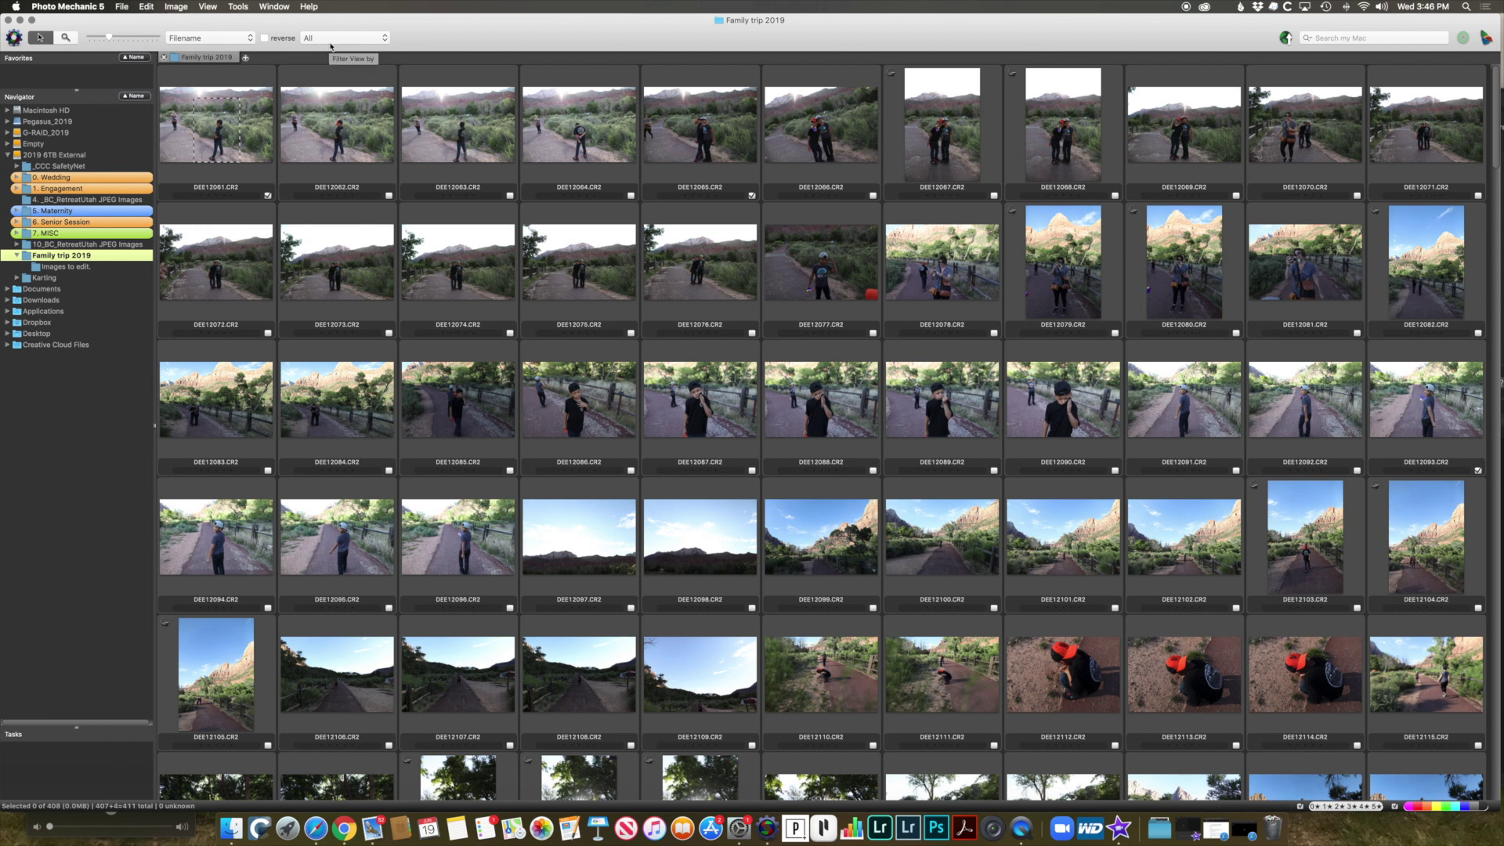
Filter the contact sheet to Tagged photos and select all of them.
{"action": "left_click", "coordinate": [354, 41]}
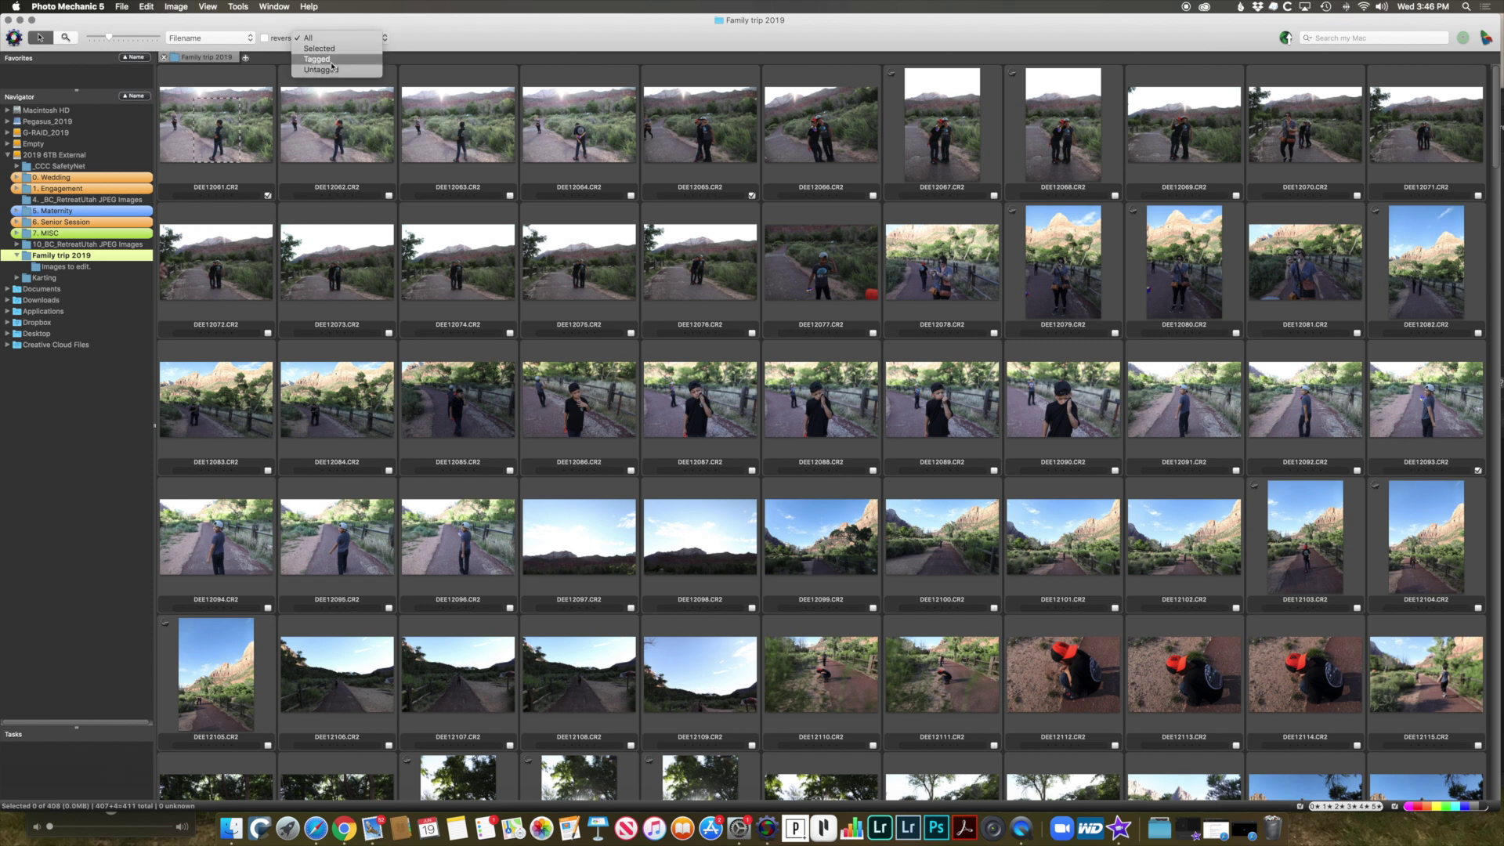
{"action": "left_click", "coordinate": [332, 62]}
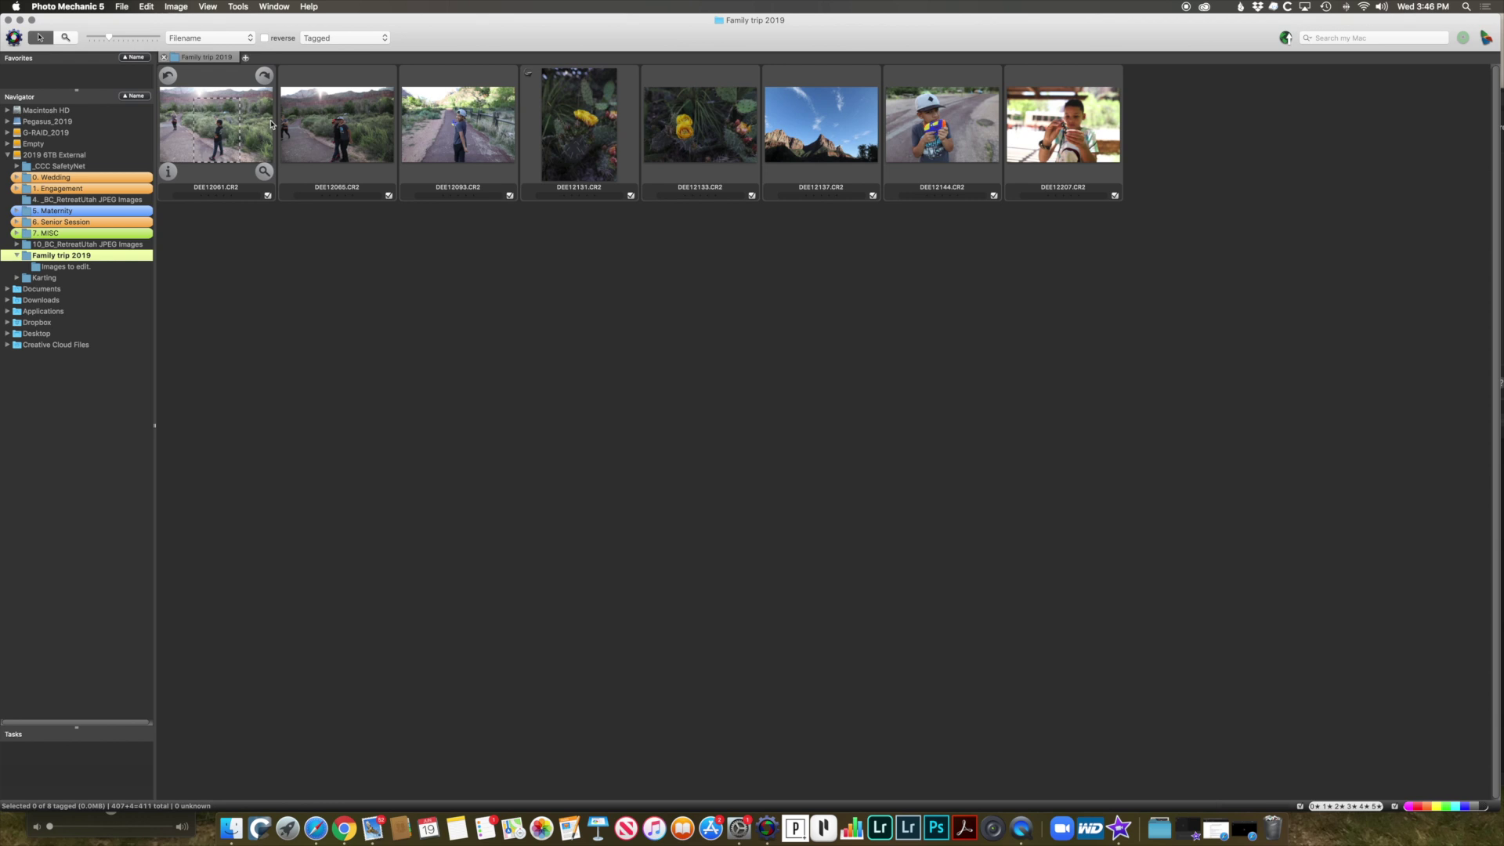
{"action": "key", "text": "super+a"}
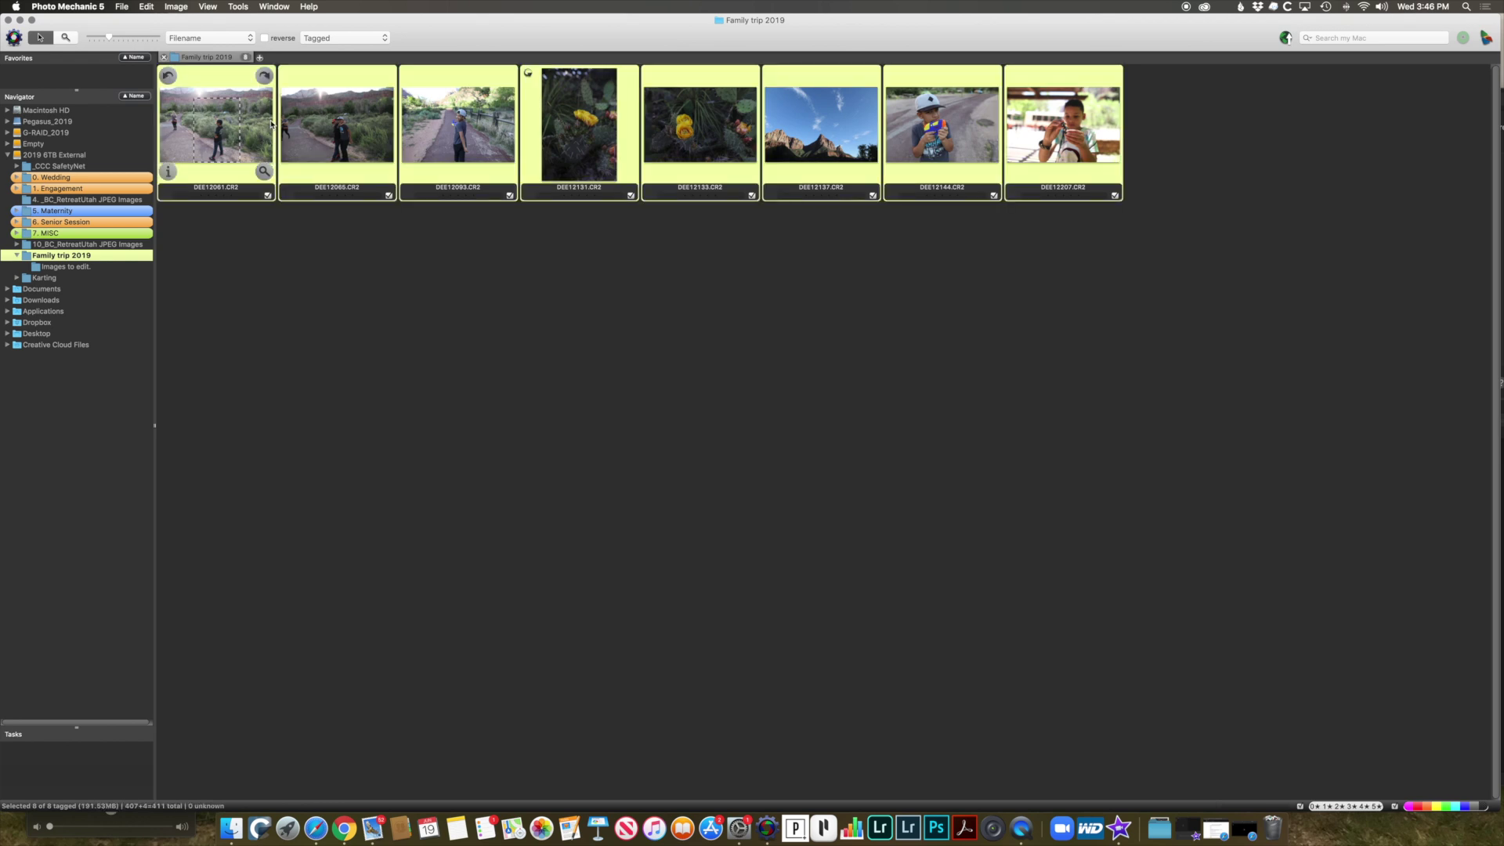
Move the selected tagged photos into the "Images to edit." subfolder without replacing any existing files, and open that folder in its own contact sheet.
{"action": "left_click", "coordinate": [51, 271]}
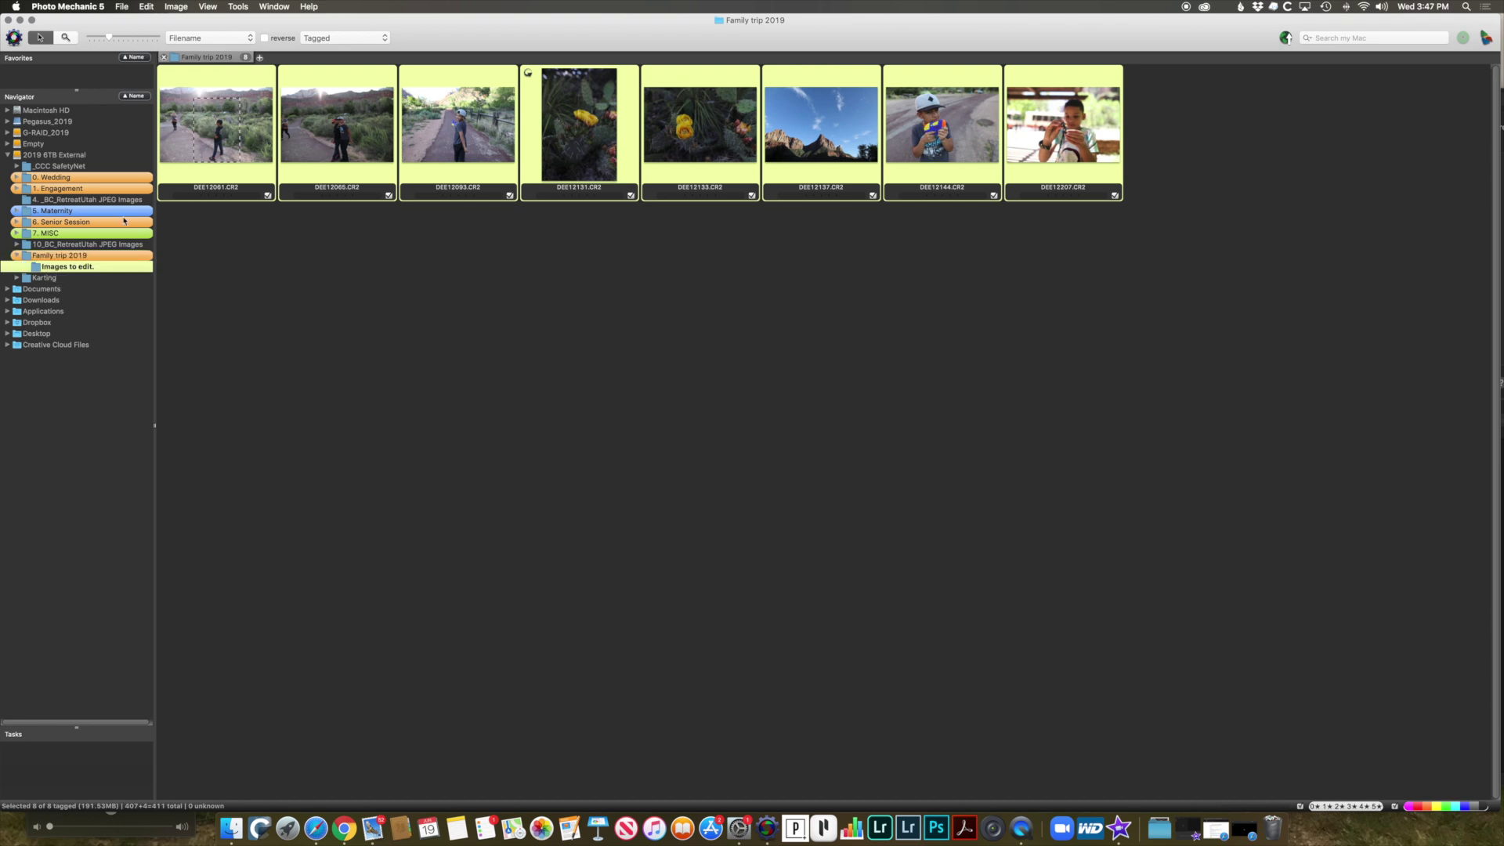
{"action": "mouse_move", "coordinate": [183, 187]}
{"action": "left_click_drag", "start_coordinate": [209, 179], "coordinate": [123, 275]}
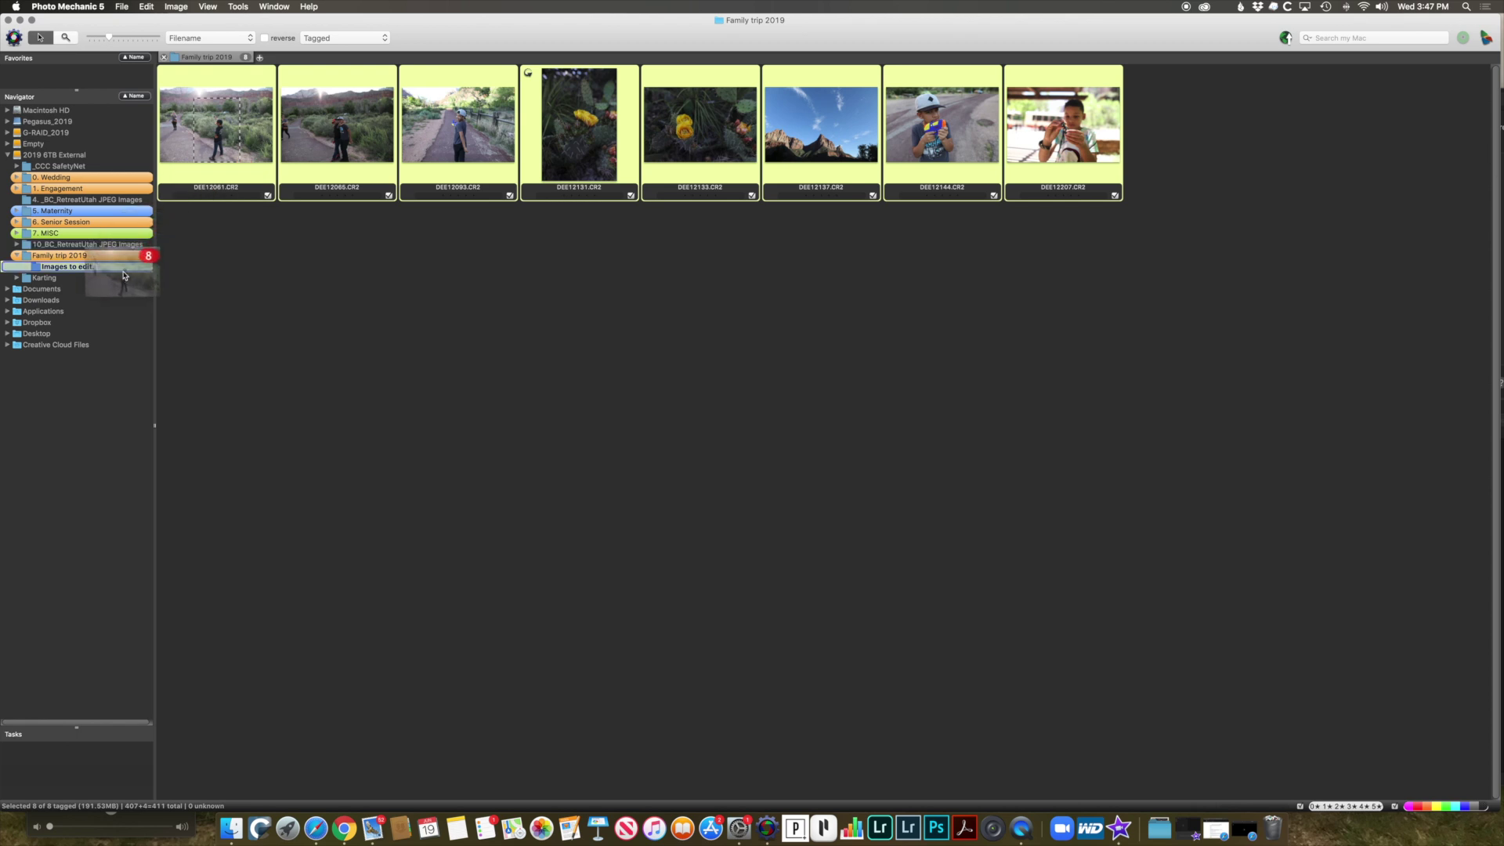
{"action": "left_click_drag", "start_coordinate": [123, 275], "coordinate": [124, 276]}
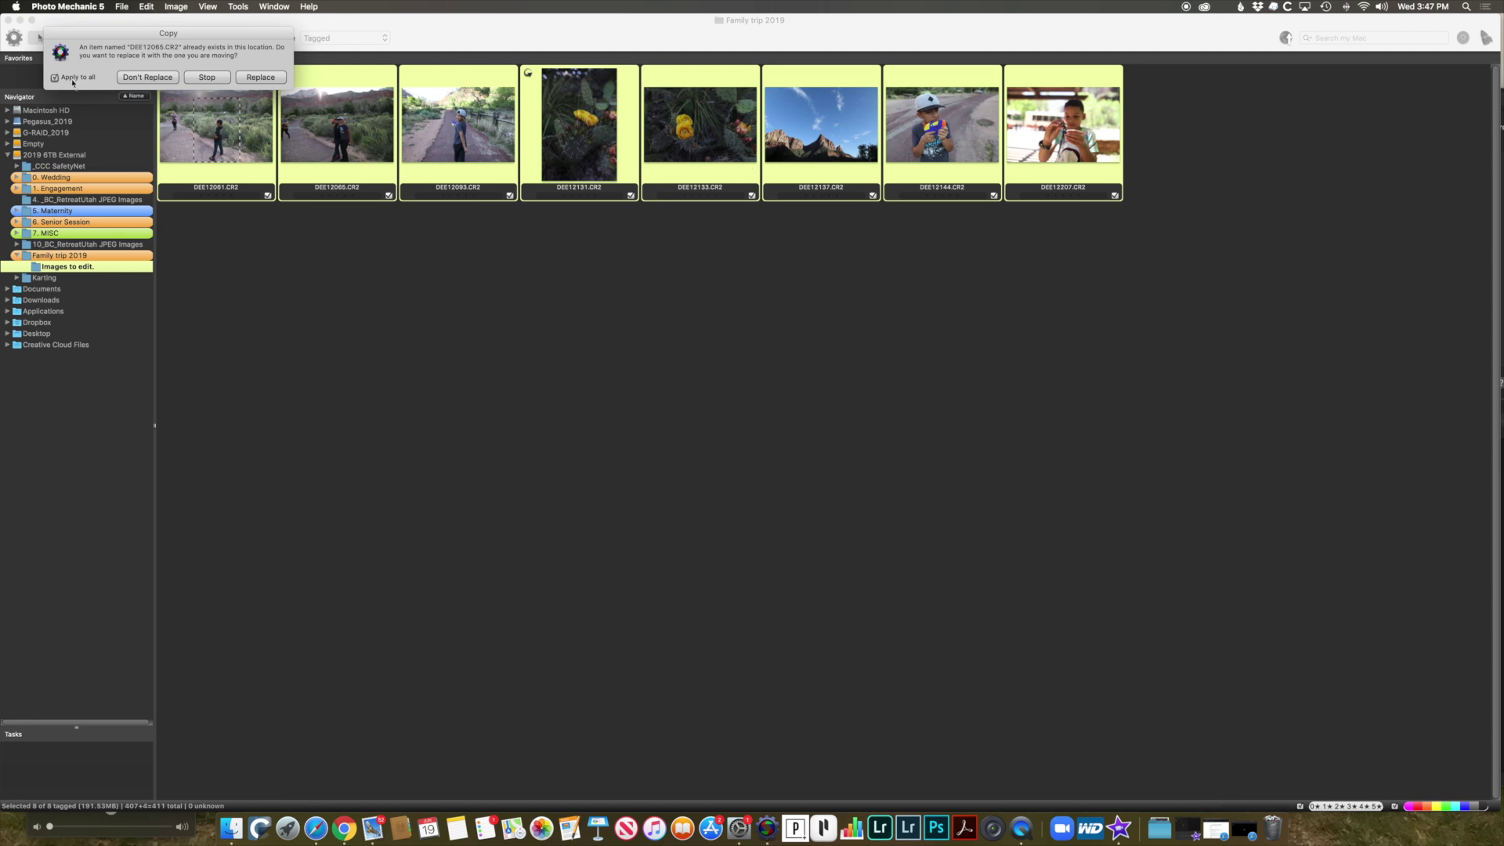
{"action": "left_click", "coordinate": [166, 77]}
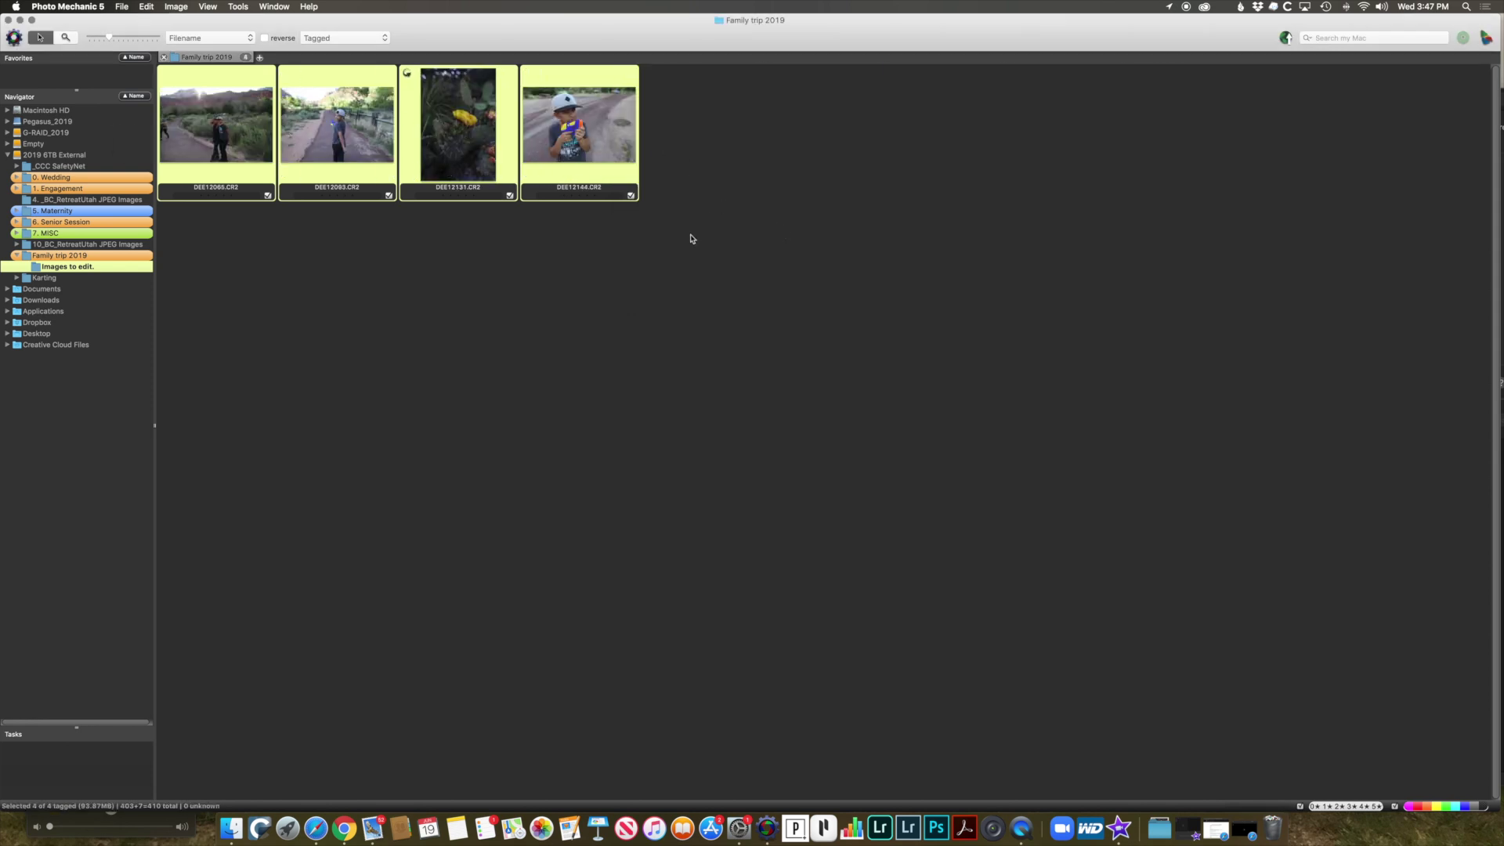
{"action": "double_click", "coordinate": [82, 269]}
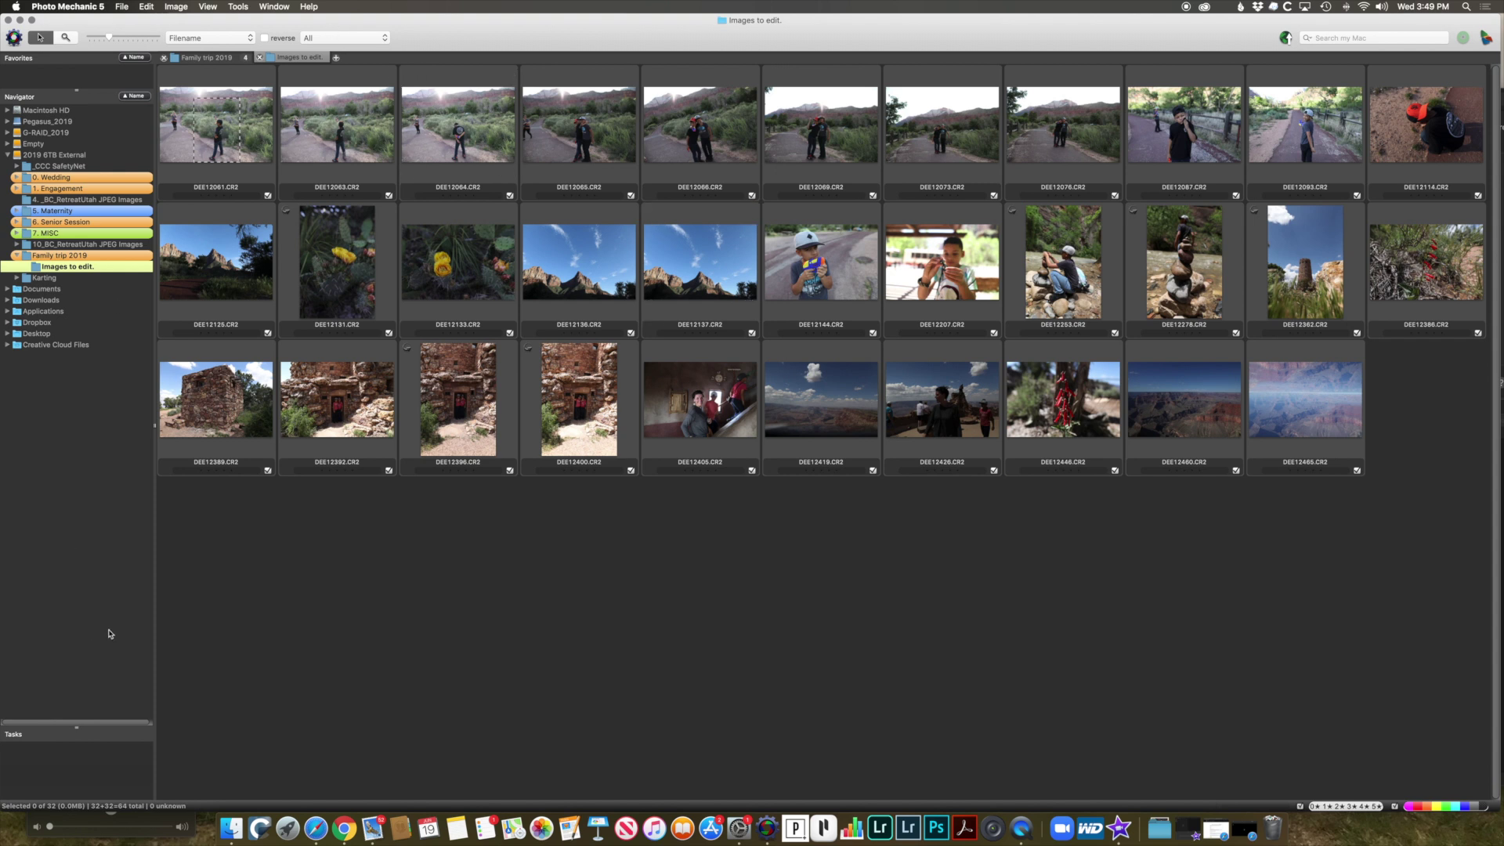
{"action": "left_click", "coordinate": [100, 836]}
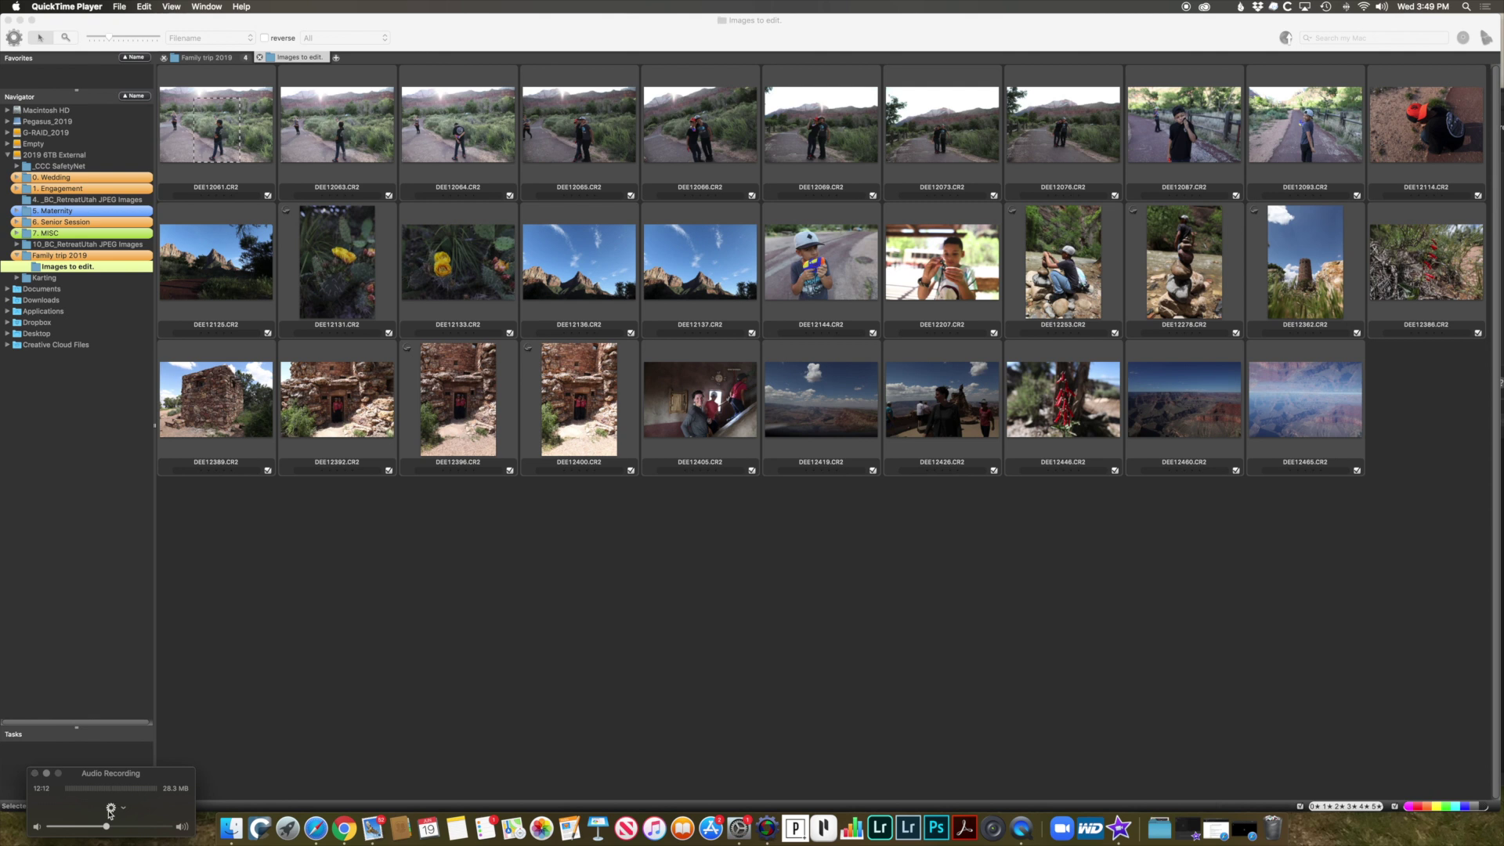